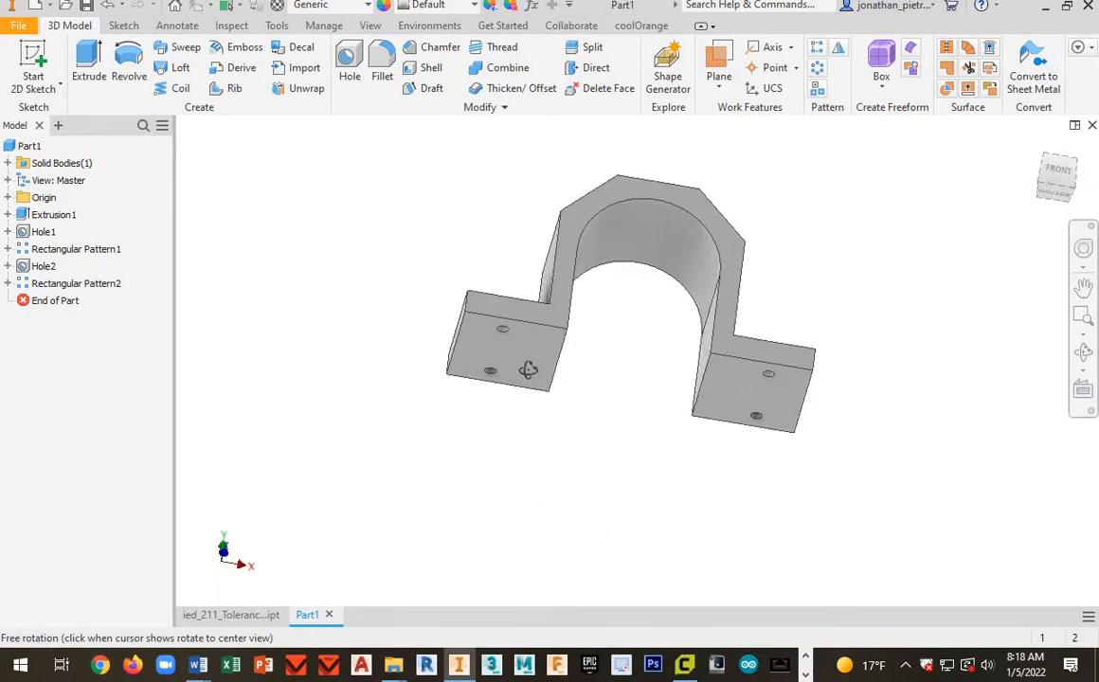
# Step: Examine the finished bracket's arch, mounting flanges and holes from several angles
pyautogui.press('Escape')
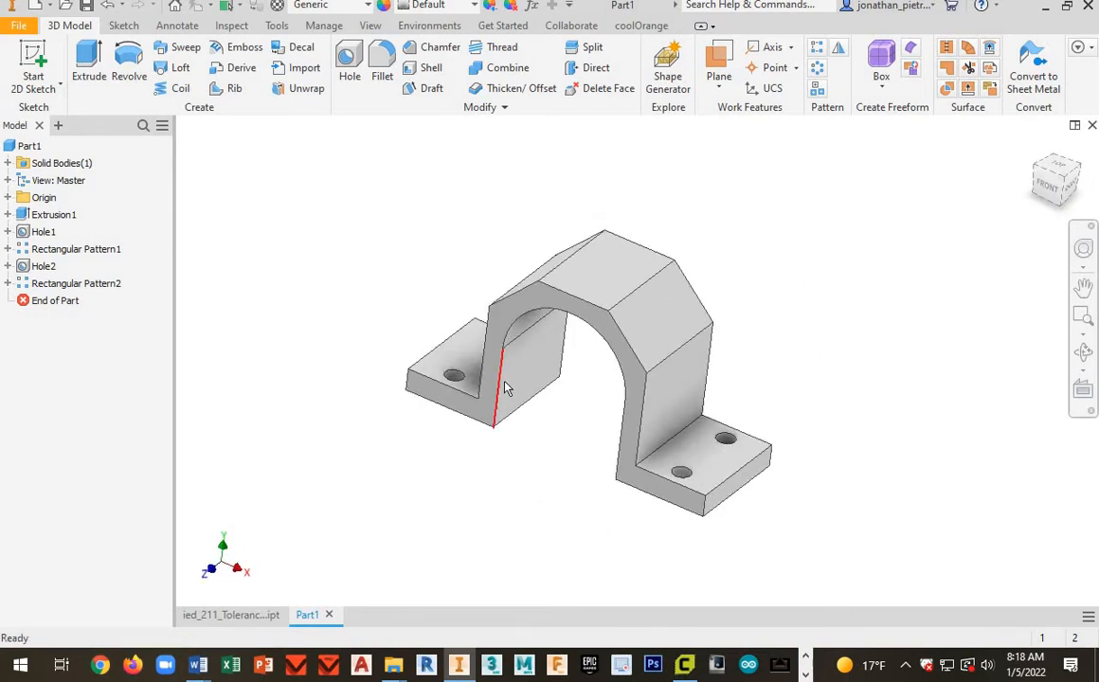
pyautogui.moveTo(533, 417)
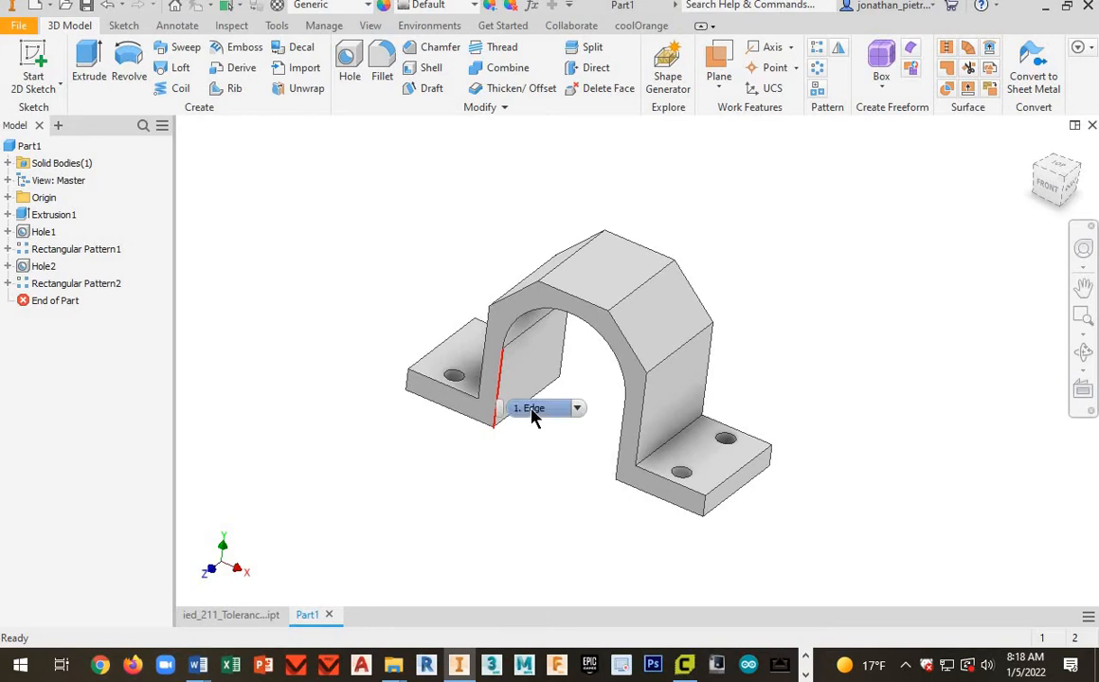
pyautogui.press('F4')
pyautogui.moveTo(903, 397); pyautogui.dragTo(761, 388)
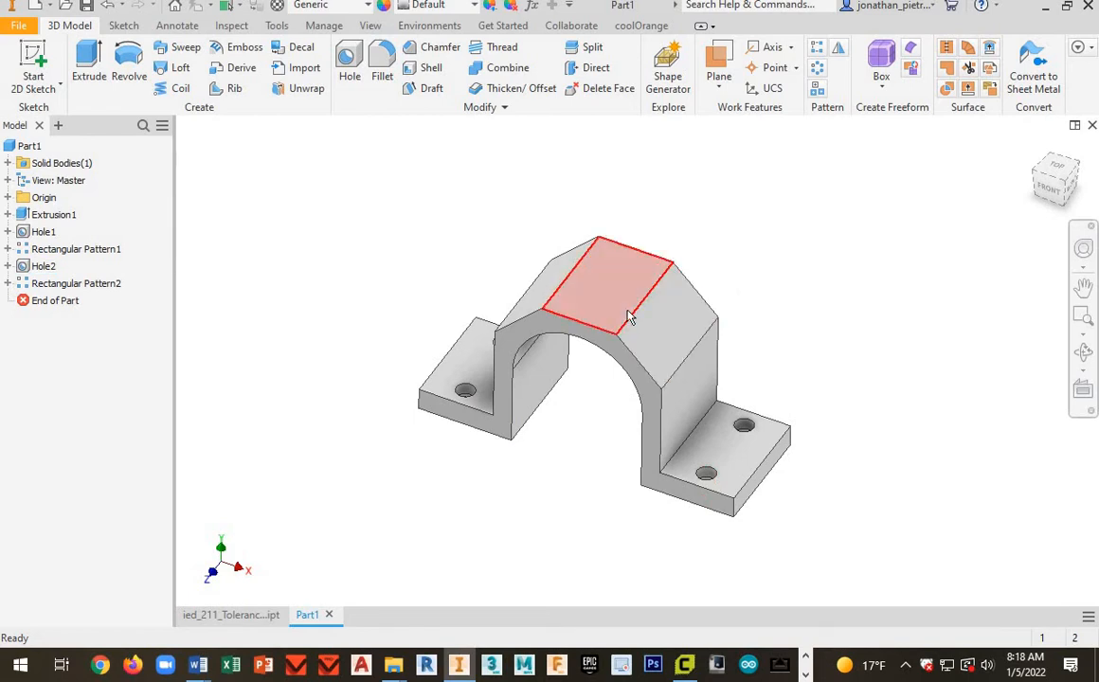
pyautogui.moveTo(654, 345)
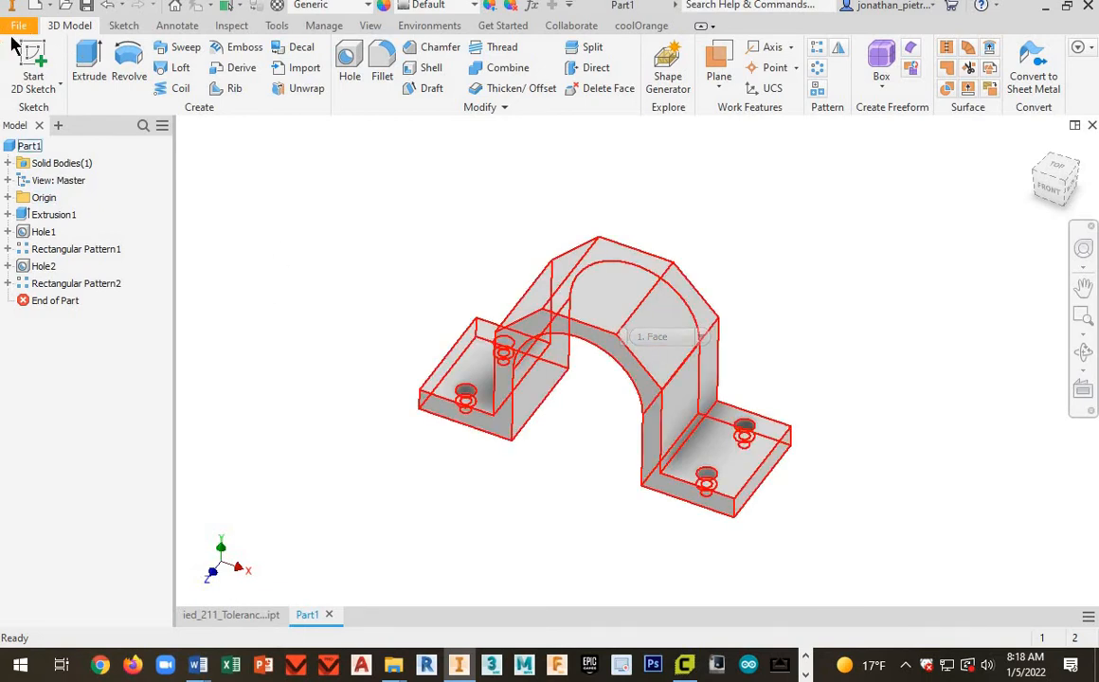
pyautogui.press('F4')
pyautogui.moveTo(675, 326)
pyautogui.mouseDown()
pyautogui.moveTo(692, 329)
pyautogui.moveTo(663, 331)
pyautogui.mouseUp()
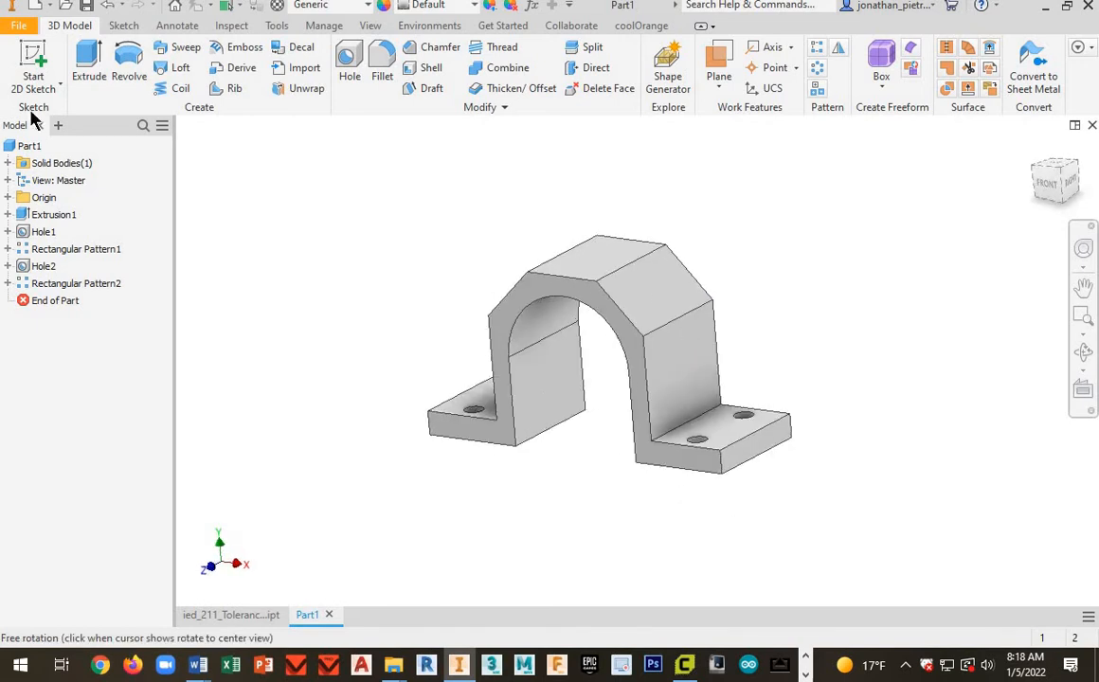
# Step: Create a new part from the Standard.ipt template and start a 2D sketch on its XY plane
pyautogui.click(18, 26)
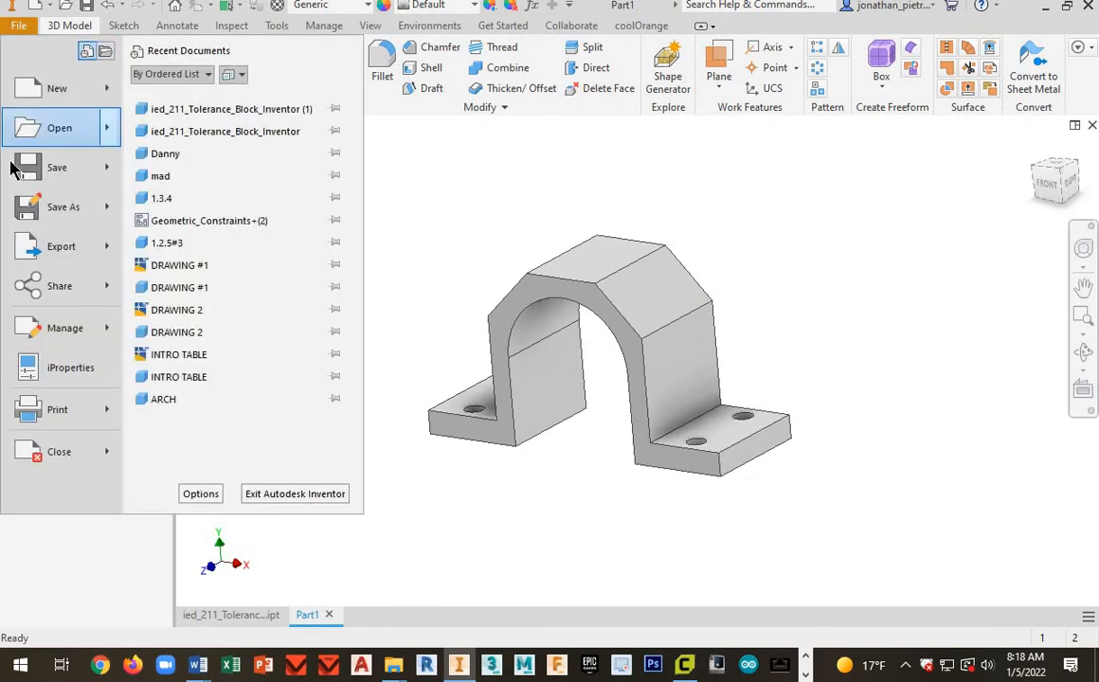
pyautogui.click(54, 96)
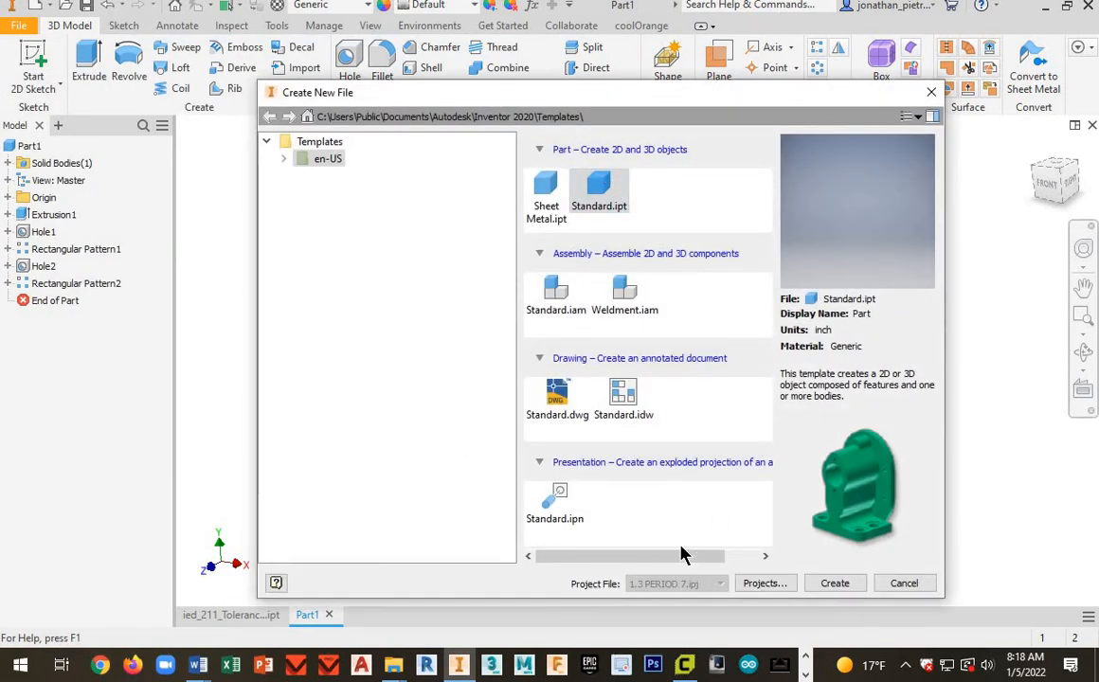
pyautogui.click(834, 585)
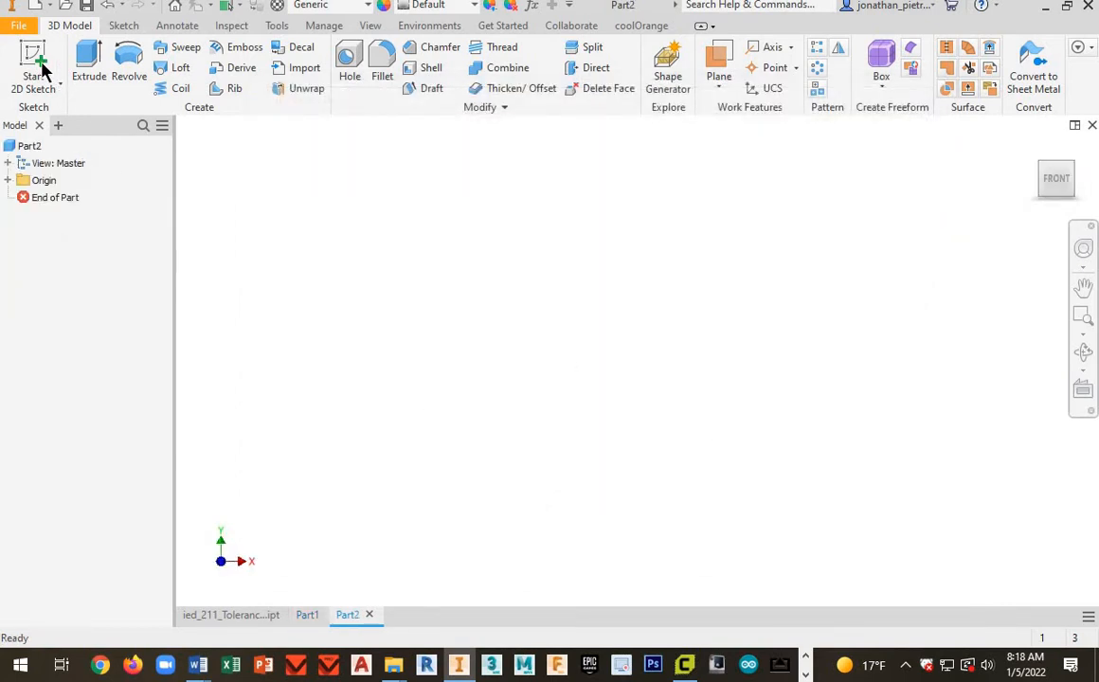
pyautogui.click(35, 57)
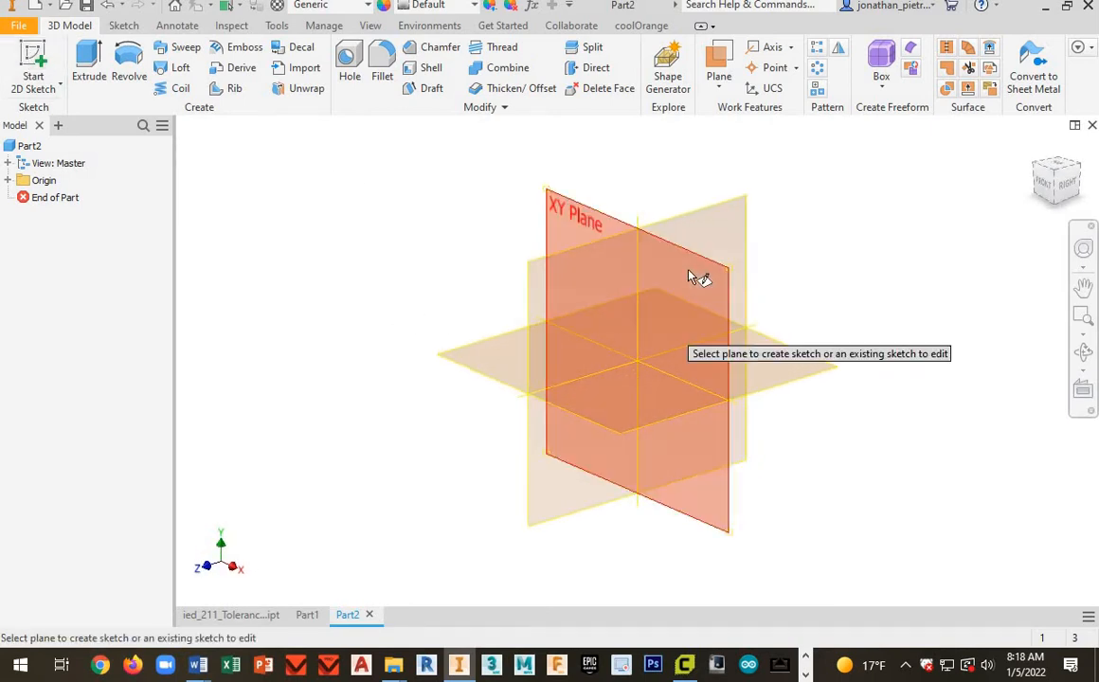
pyautogui.click(711, 284)
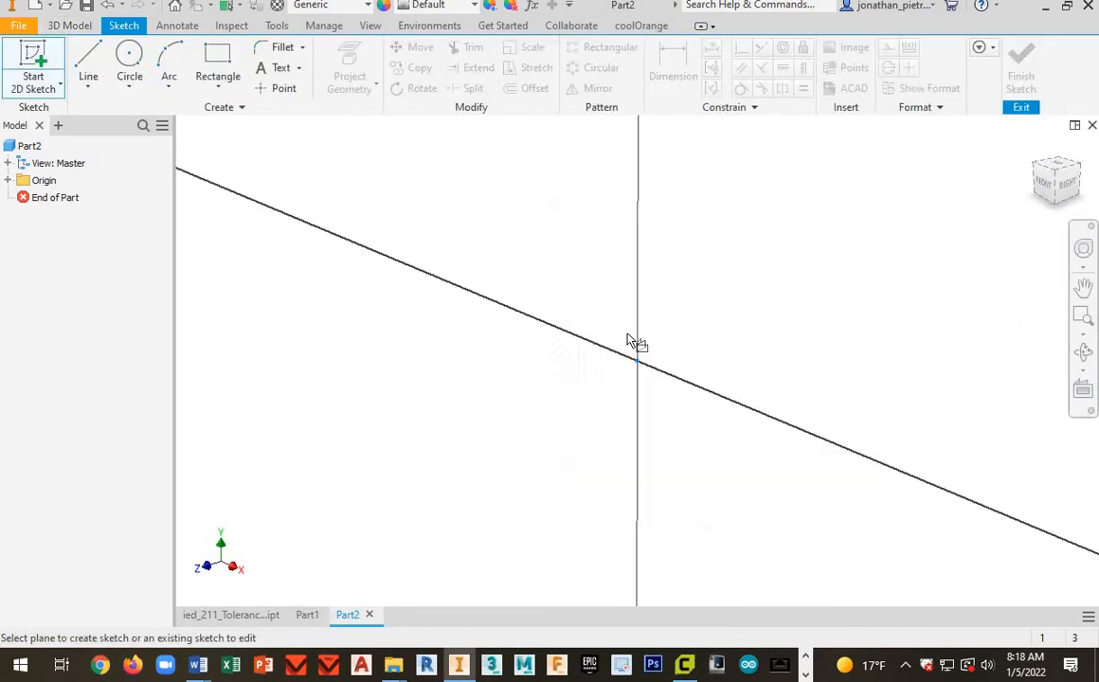
# Step: Sketch a rectangle 4.25 in wide and 2.25 in high, with its lower-left corner at the origin
pyautogui.click(224, 63)
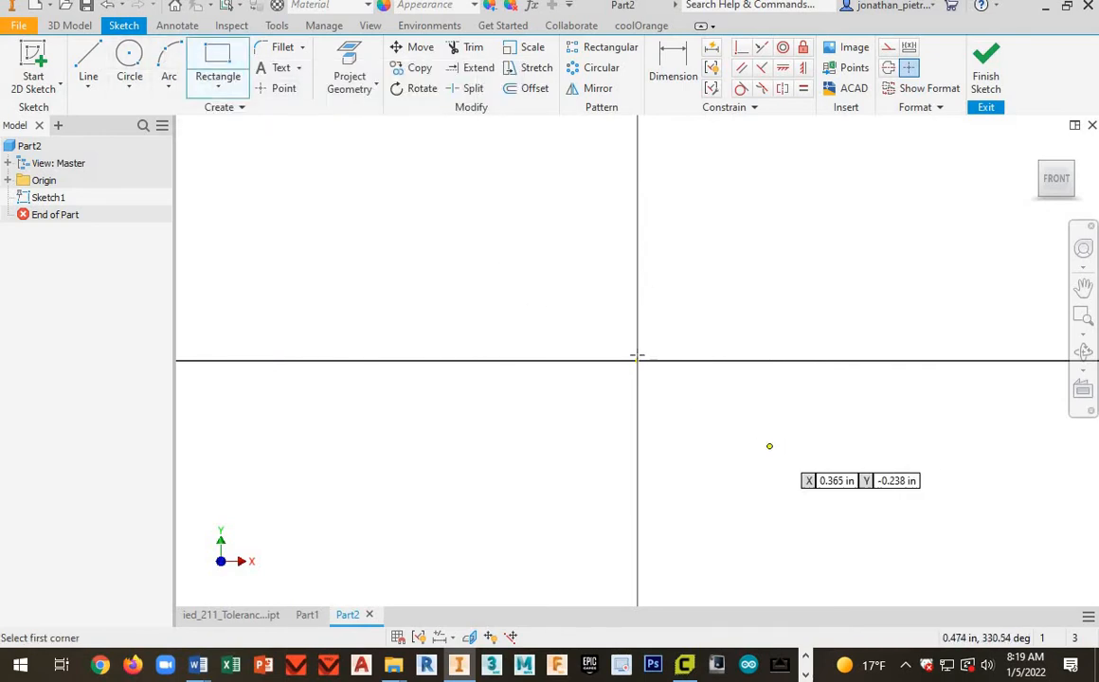
pyautogui.click(638, 360)
pyautogui.moveTo(827, 263); pyautogui.dragTo(678, 342, button='middle')
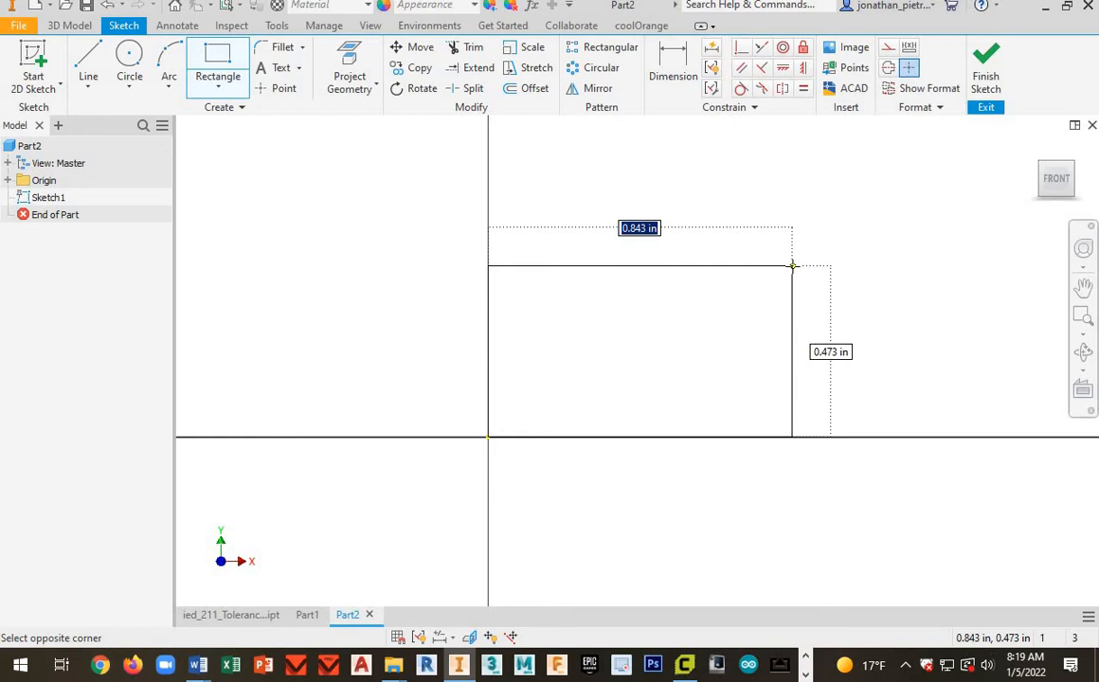
pyautogui.write('4.25')
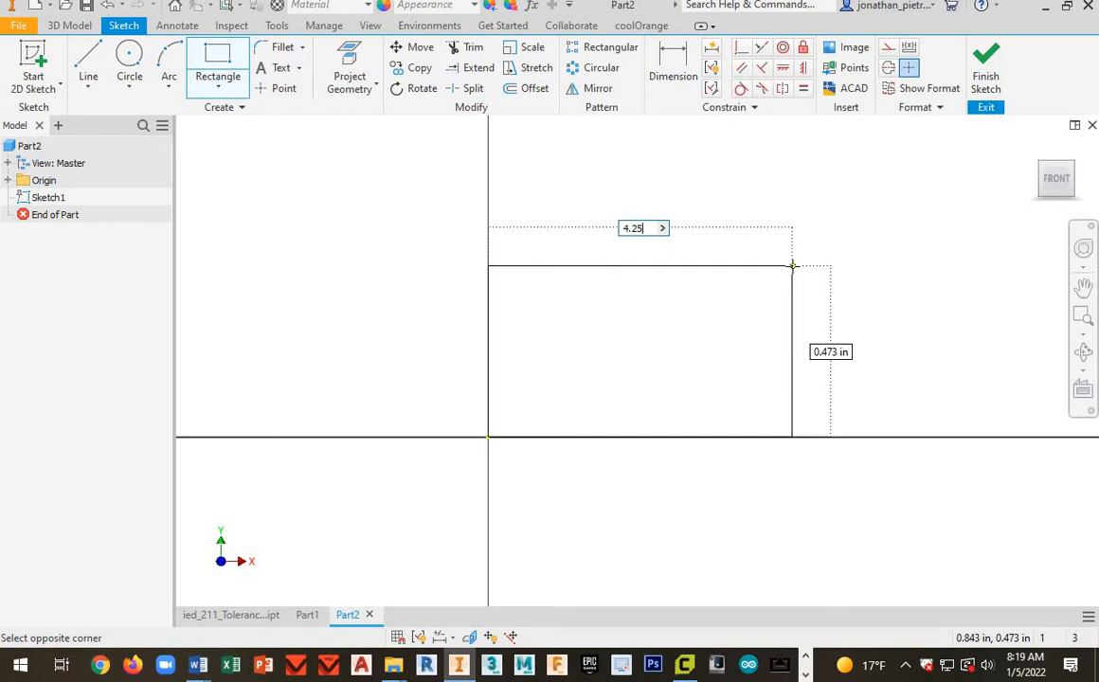
pyautogui.press('Tab')
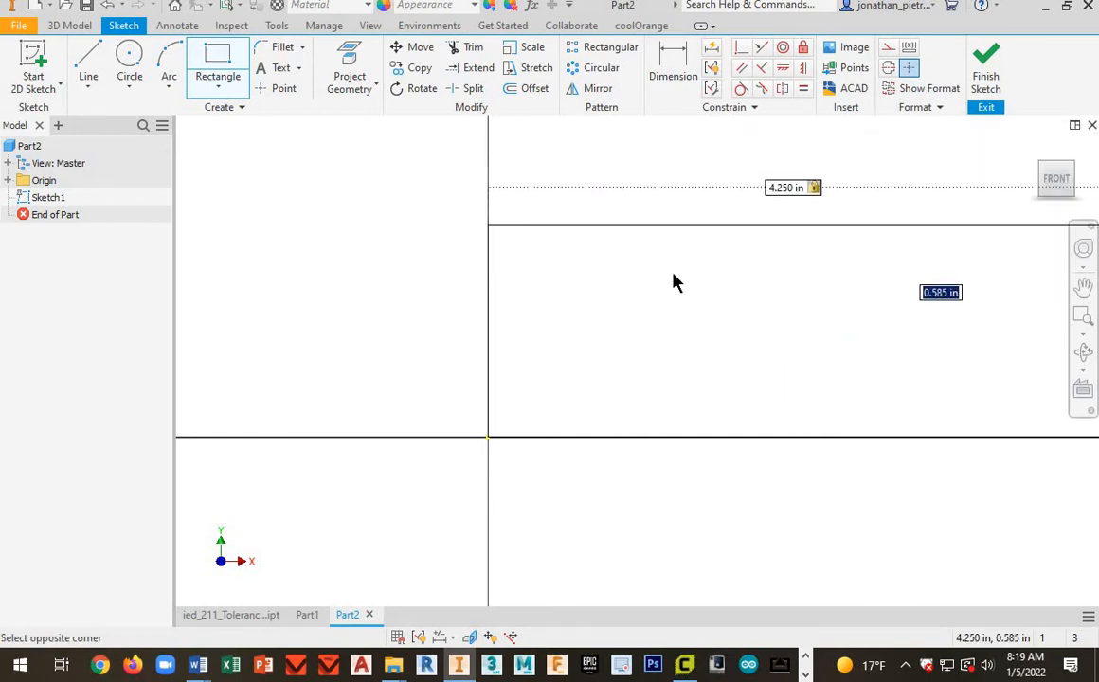
pyautogui.scroll(-3, 675, 280)
pyautogui.scroll(-2, 679, 253)
pyautogui.moveTo(679, 253); pyautogui.dragTo(590, 217, button='middle')
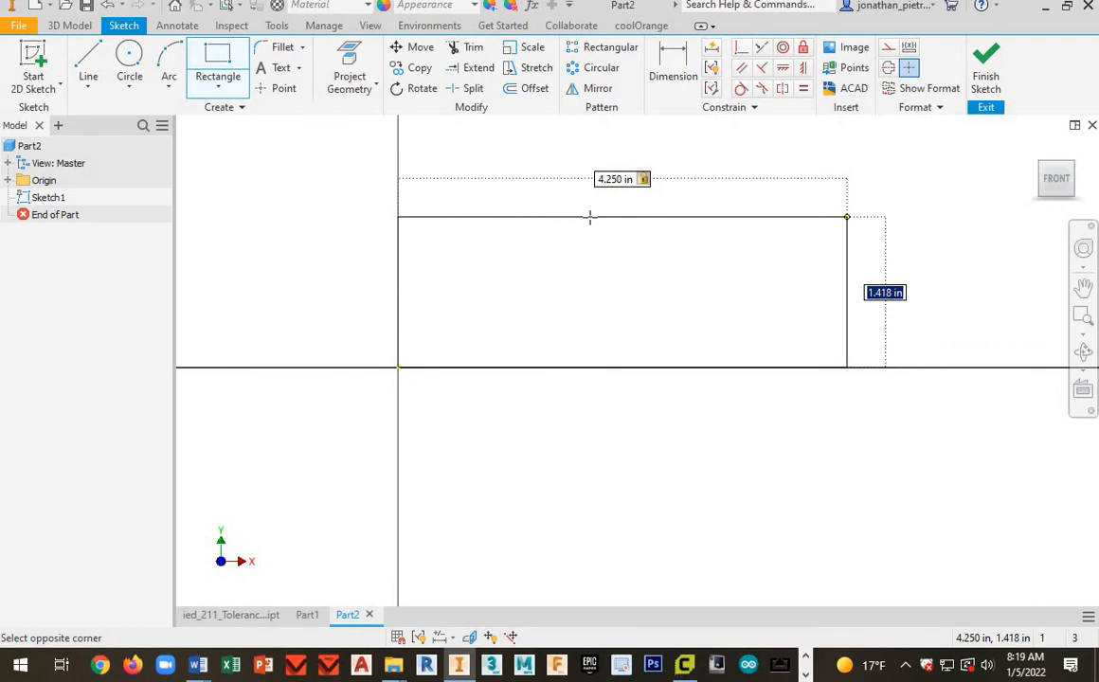
pyautogui.write('2.2')
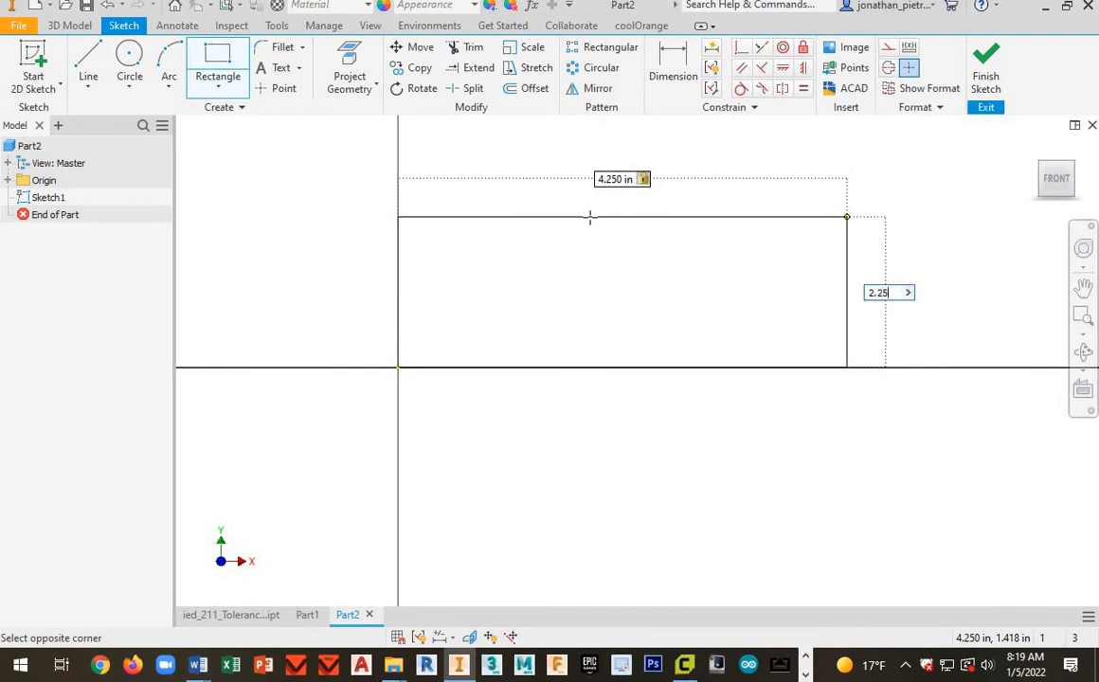
pyautogui.write('5')
pyautogui.press('Return')
pyautogui.moveTo(547, 355); pyautogui.dragTo(479, 417, button='middle')
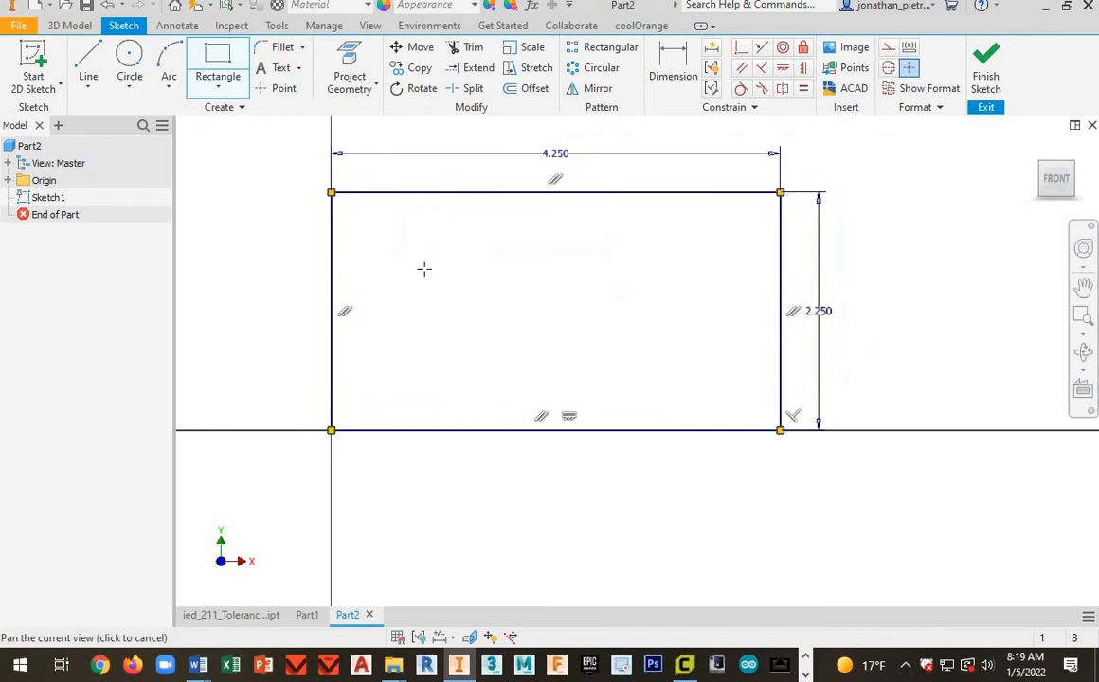
# Step: Draw a 0.5 in line along the rectangle's top edge, from the edge's midpoint towards the left
pyautogui.click(87, 59)
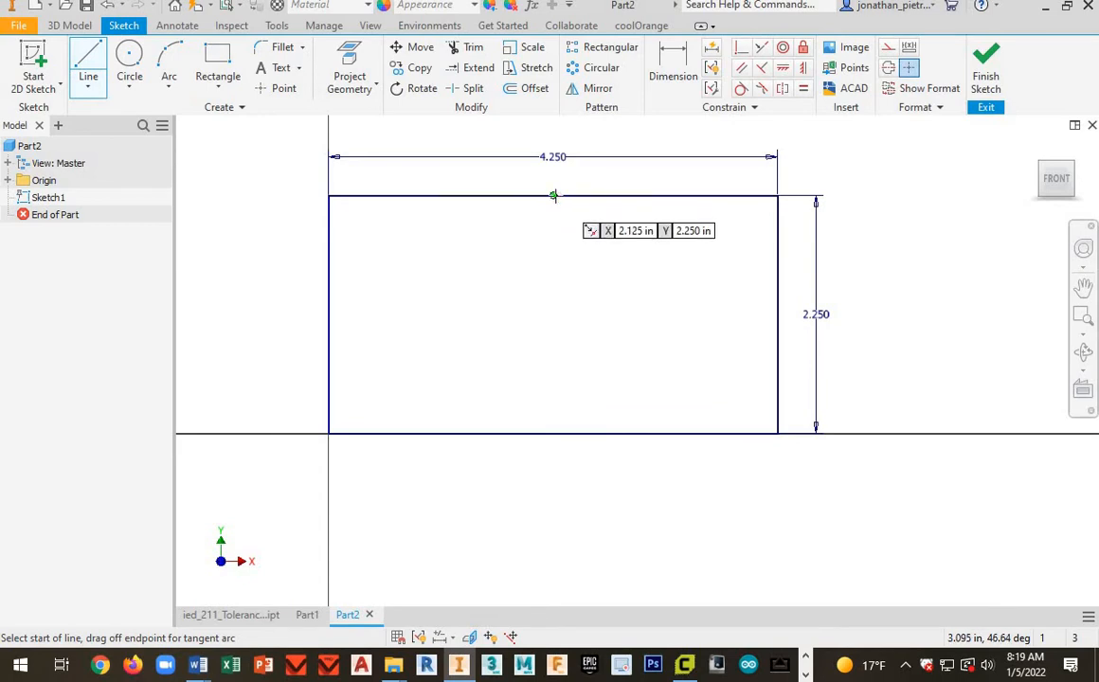
pyautogui.click(553, 196)
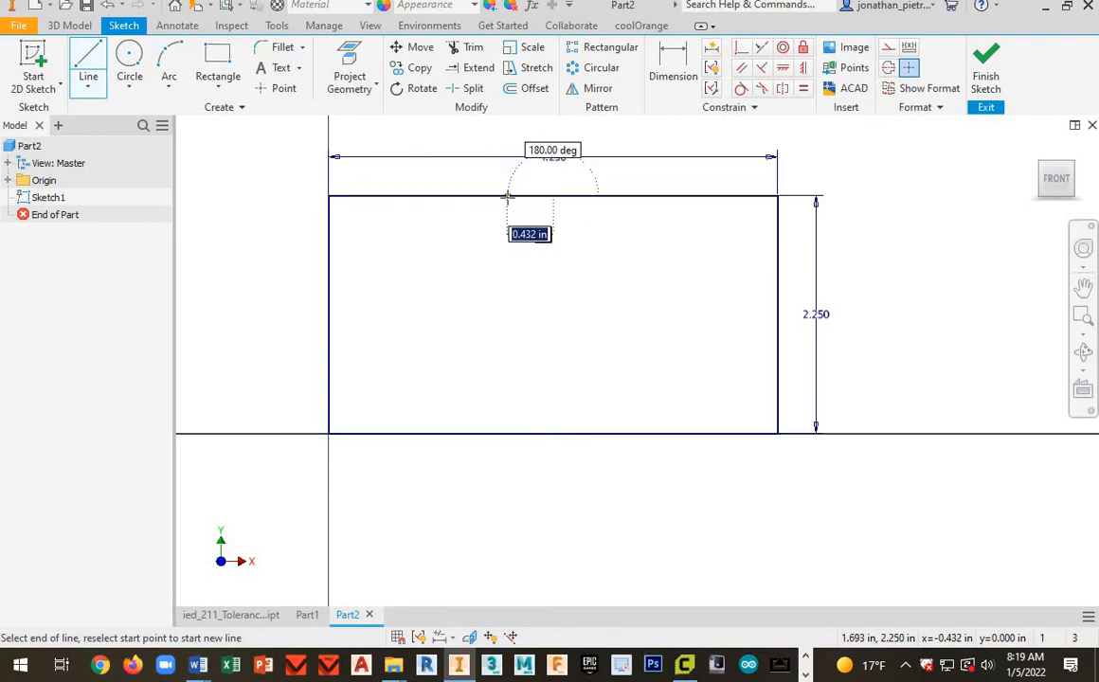
pyautogui.write('.5')
pyautogui.press('Return')
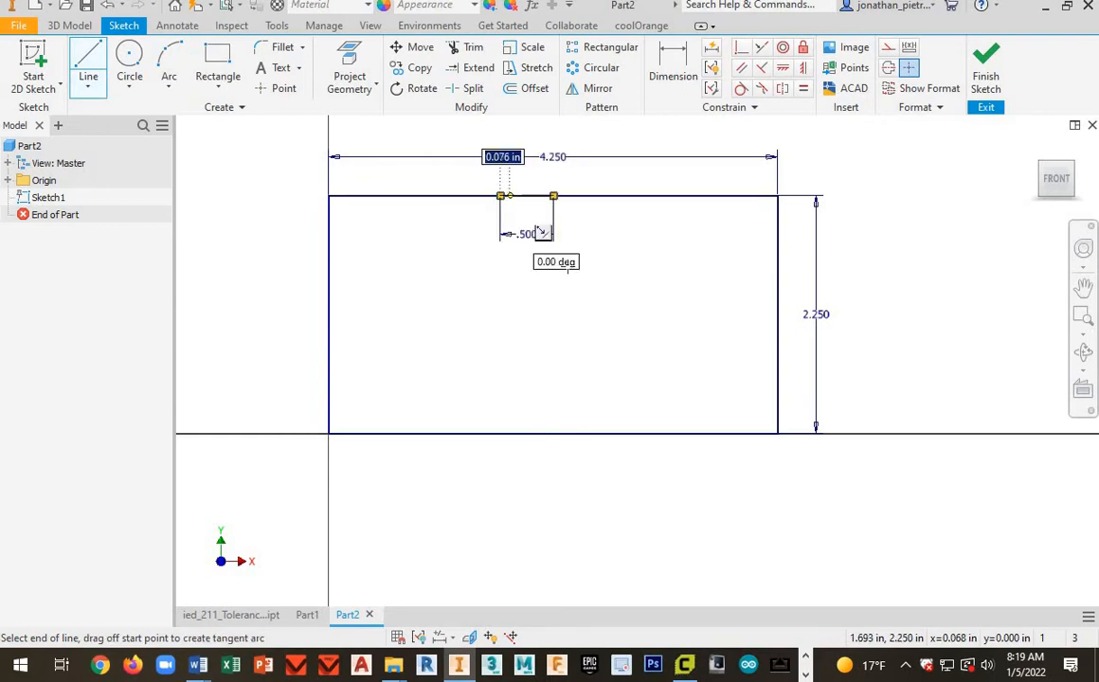
pyautogui.rightClick(563, 290)
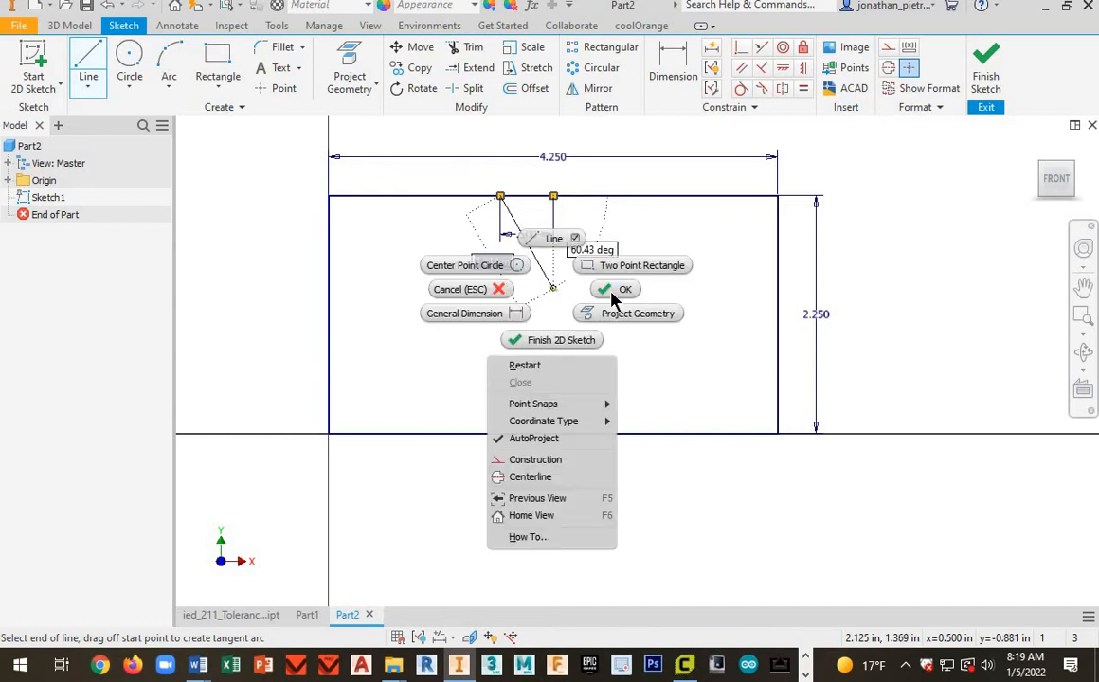
pyautogui.click(617, 290)
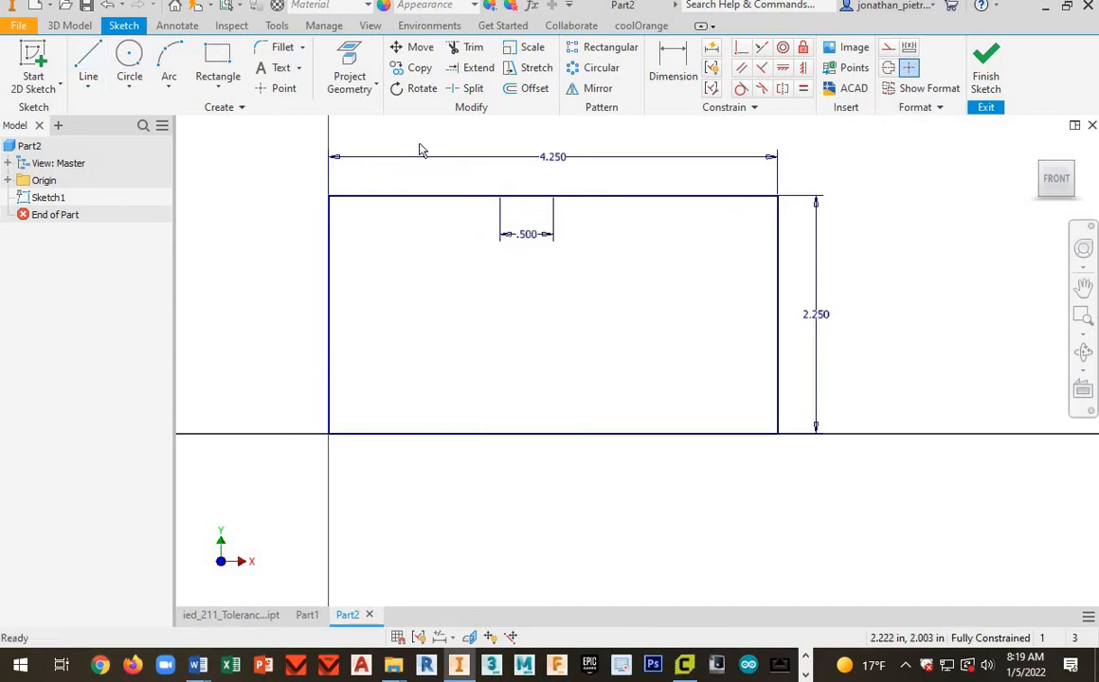
# Step: Draw a 0.5 in line along the rectangle's top edge, from the edge's midpoint towards the right
pyautogui.click(87, 60)
pyautogui.click(553, 196)
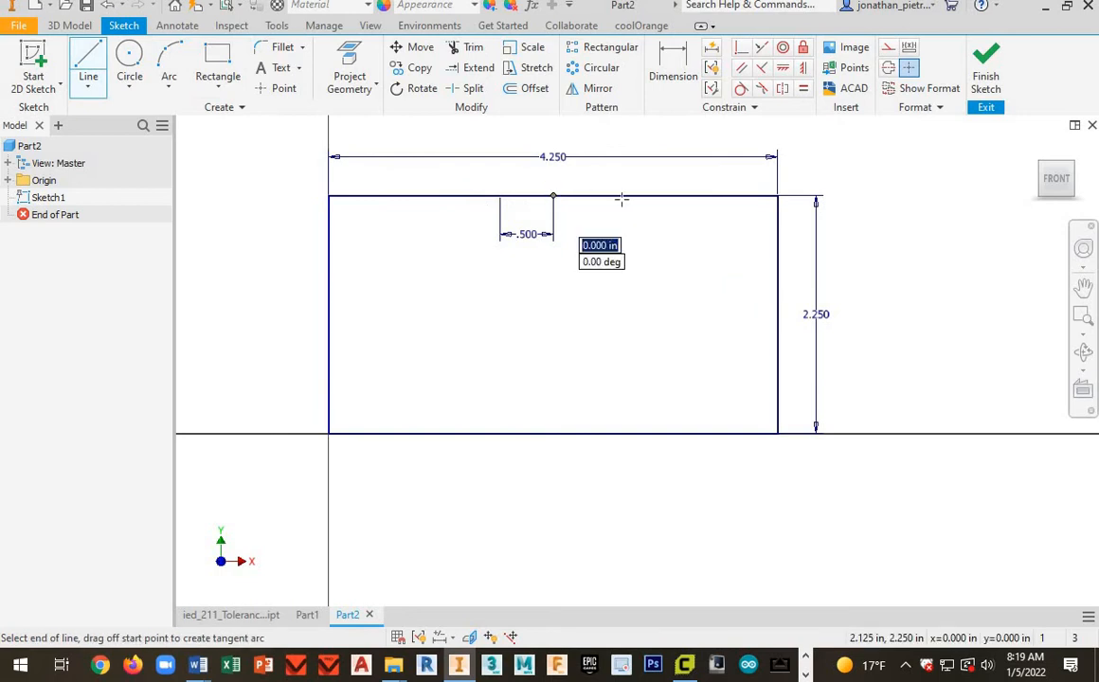
pyautogui.write('.5')
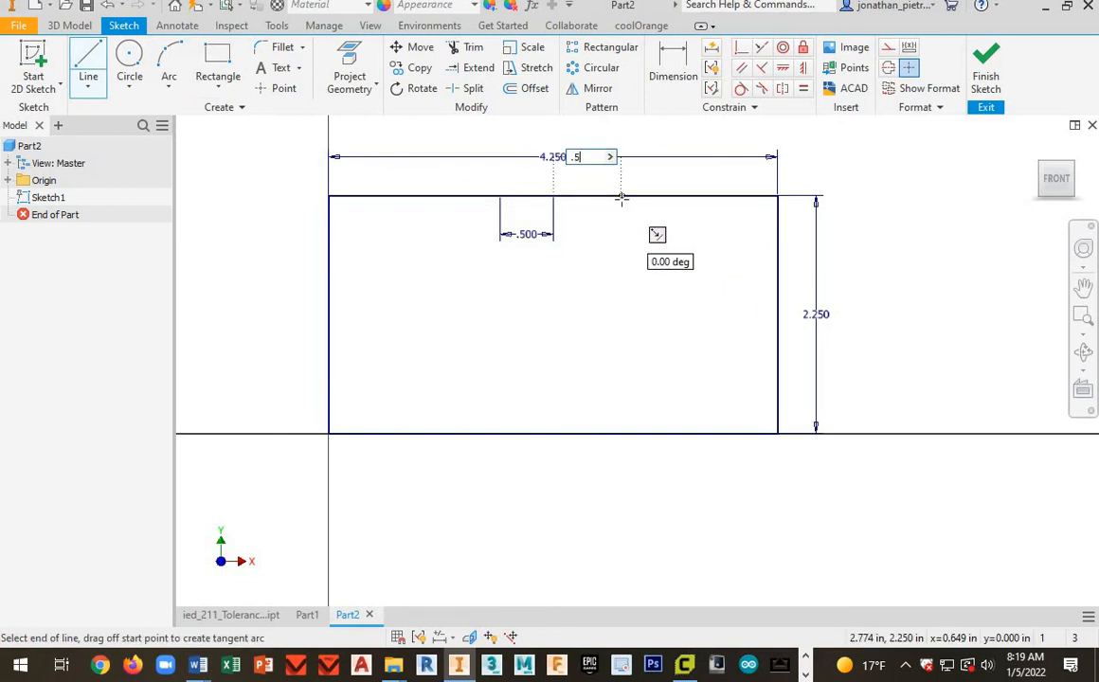
pyautogui.press('Return')
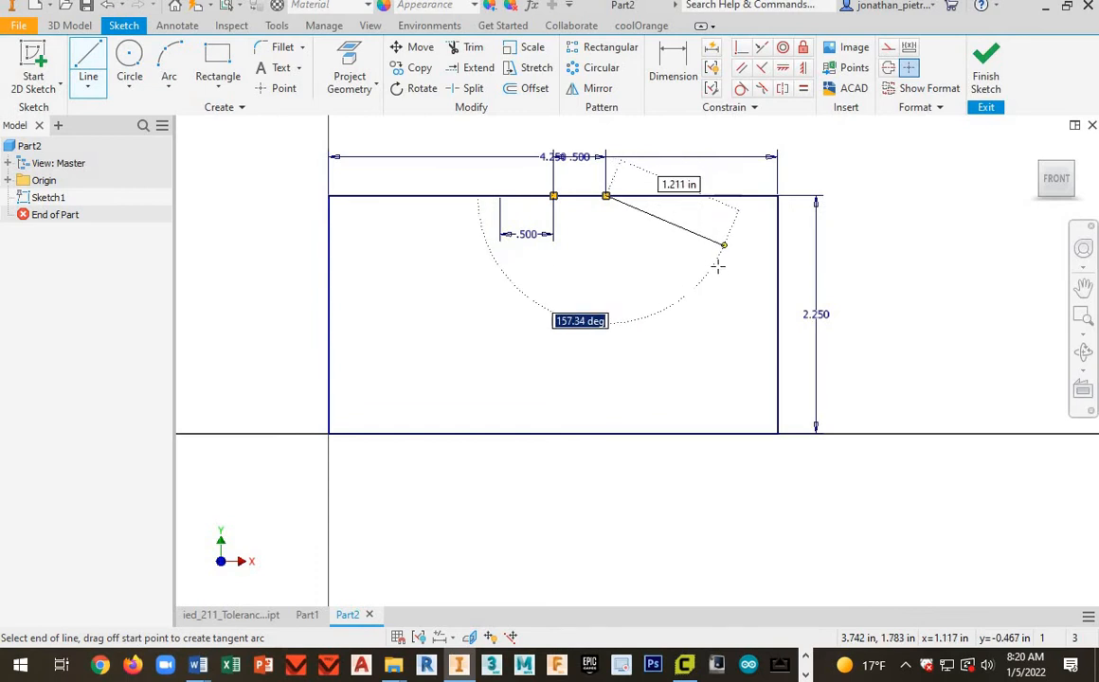
# Step: Continue from the right segment's end with a line about 1.25 in long, sloping down to the right at 135 degrees
pyautogui.write('13')
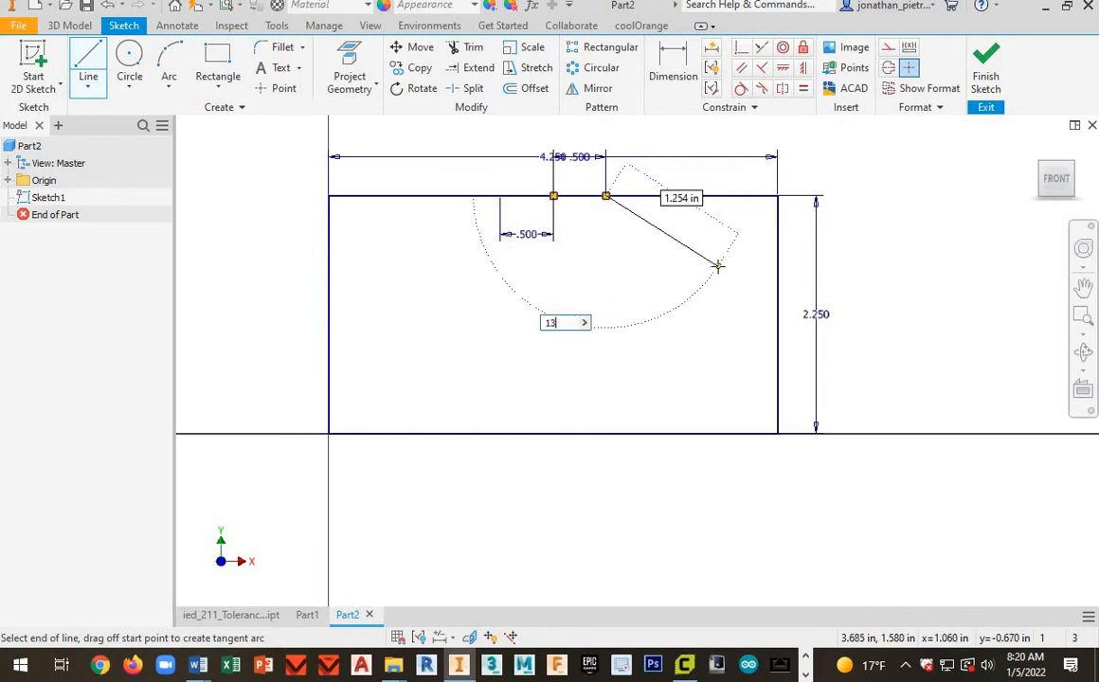
pyautogui.write('5')
pyautogui.press('Tab')
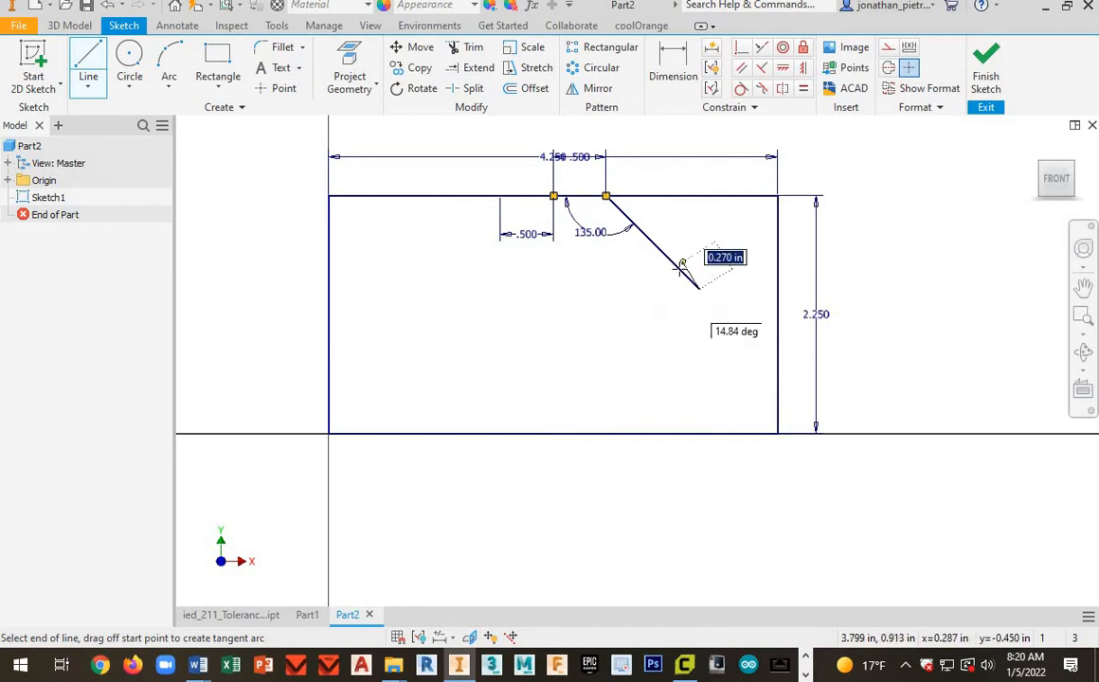
pyautogui.rightClick(691, 289)
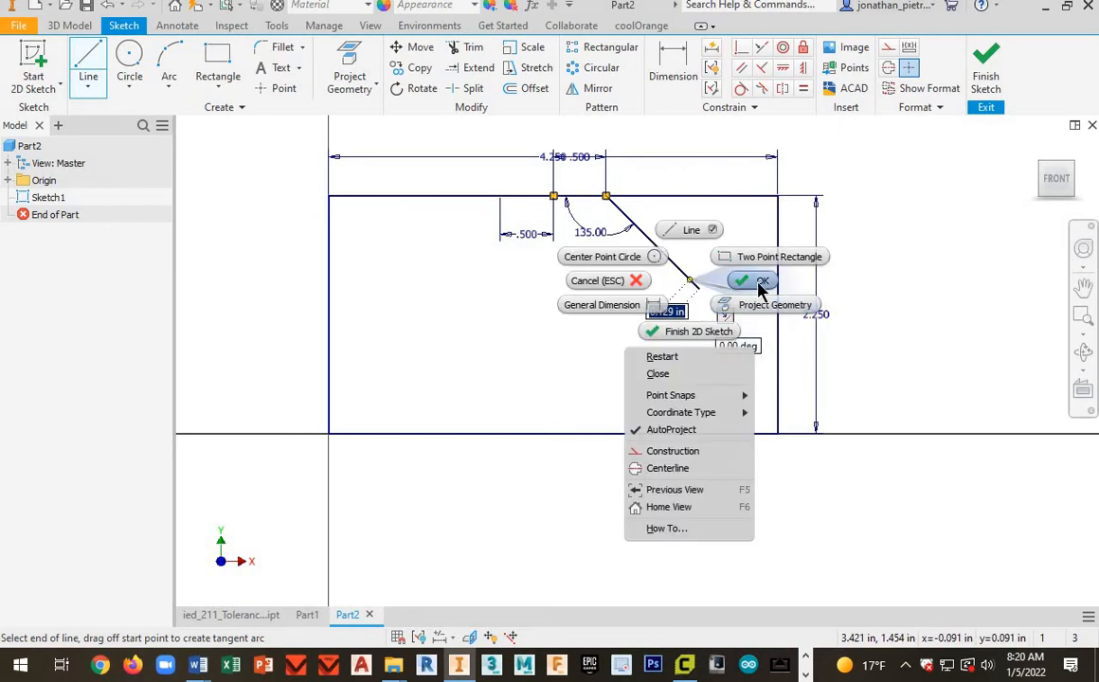
pyautogui.click(693, 291)
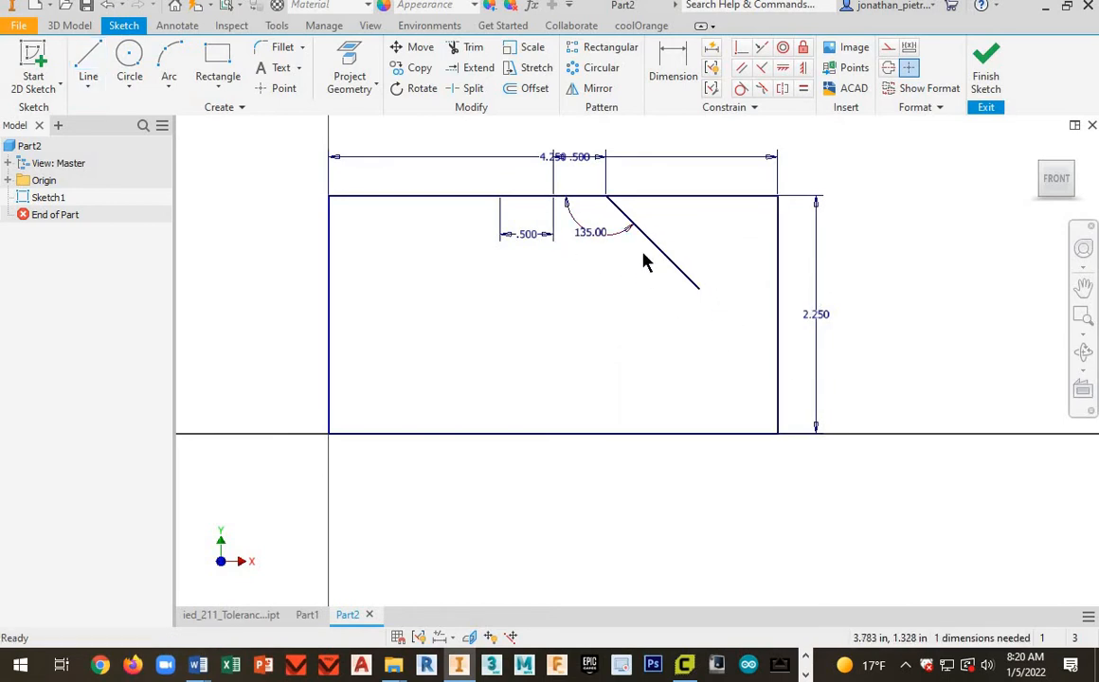
pyautogui.click(87, 65)
pyautogui.click(501, 196)
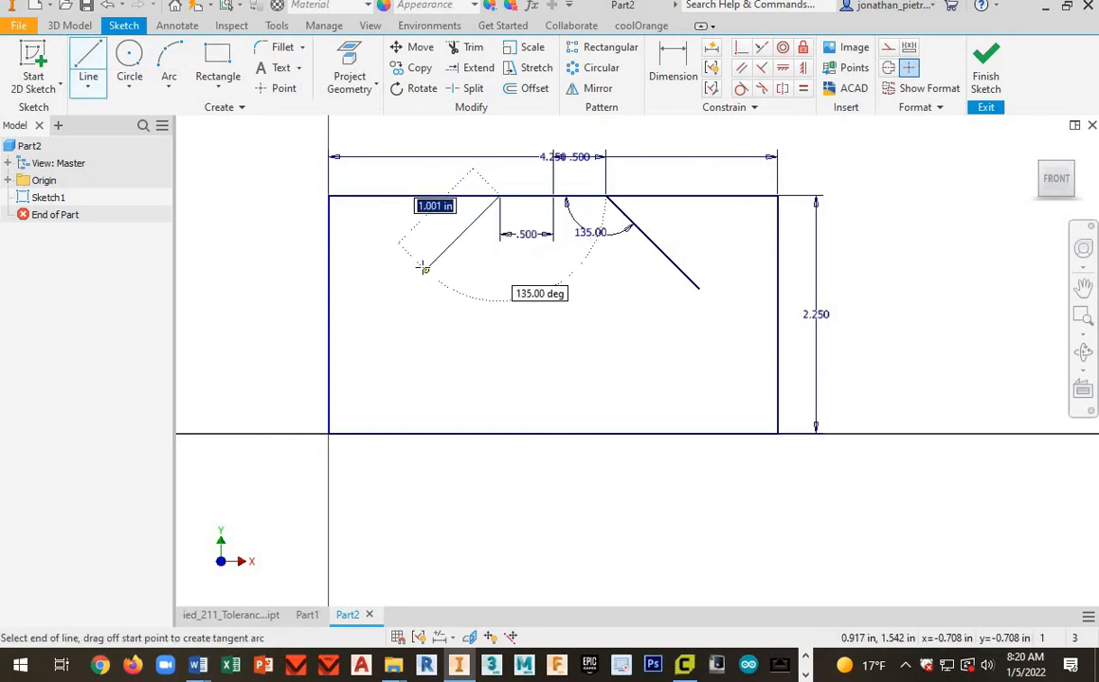
pyautogui.press('Tab')
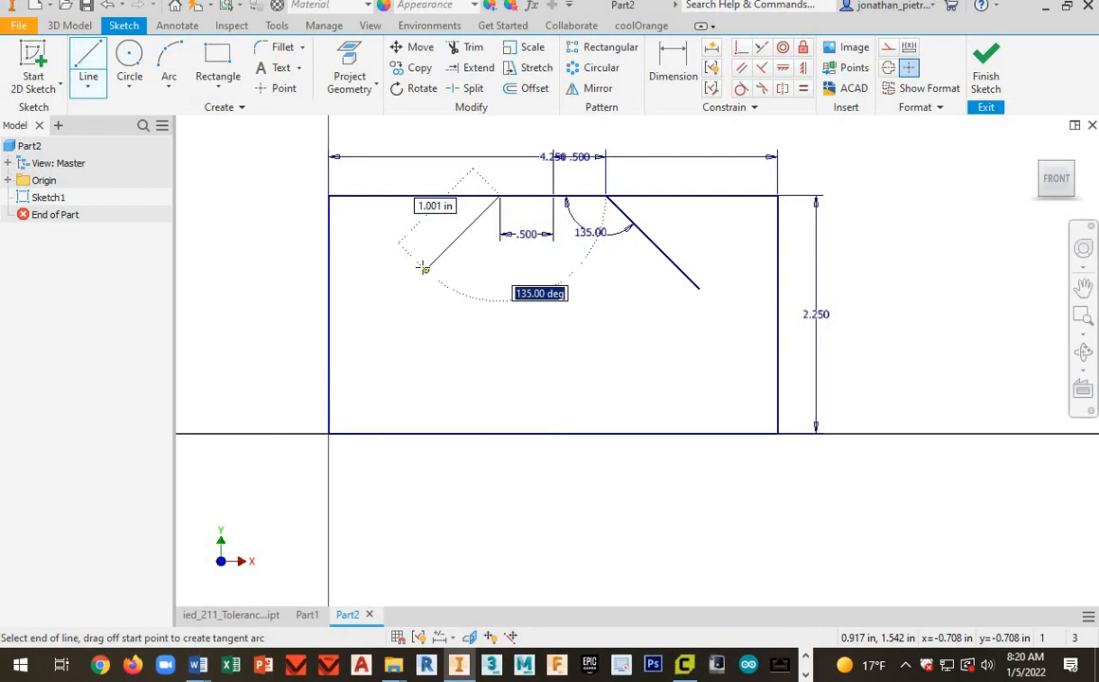
pyautogui.press('Escape')
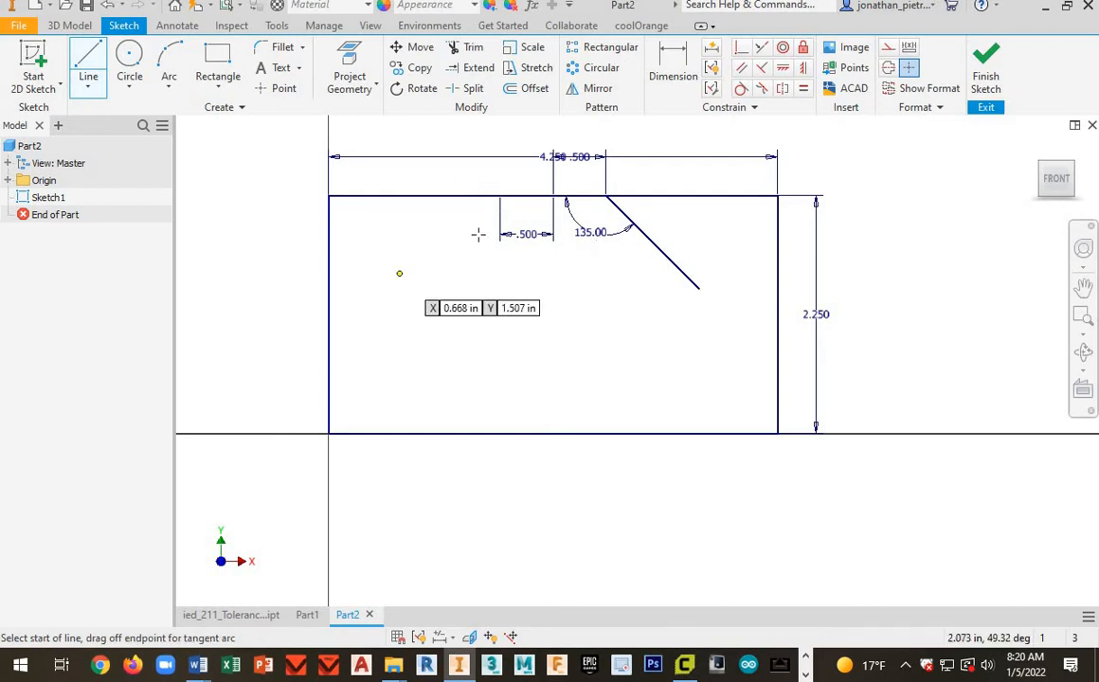
# Step: Draw a 1.25 in line from the left end of the left 0.5 in segment, sloping down to the left at 135 degrees
pyautogui.click(86, 62)
pyautogui.press('l')
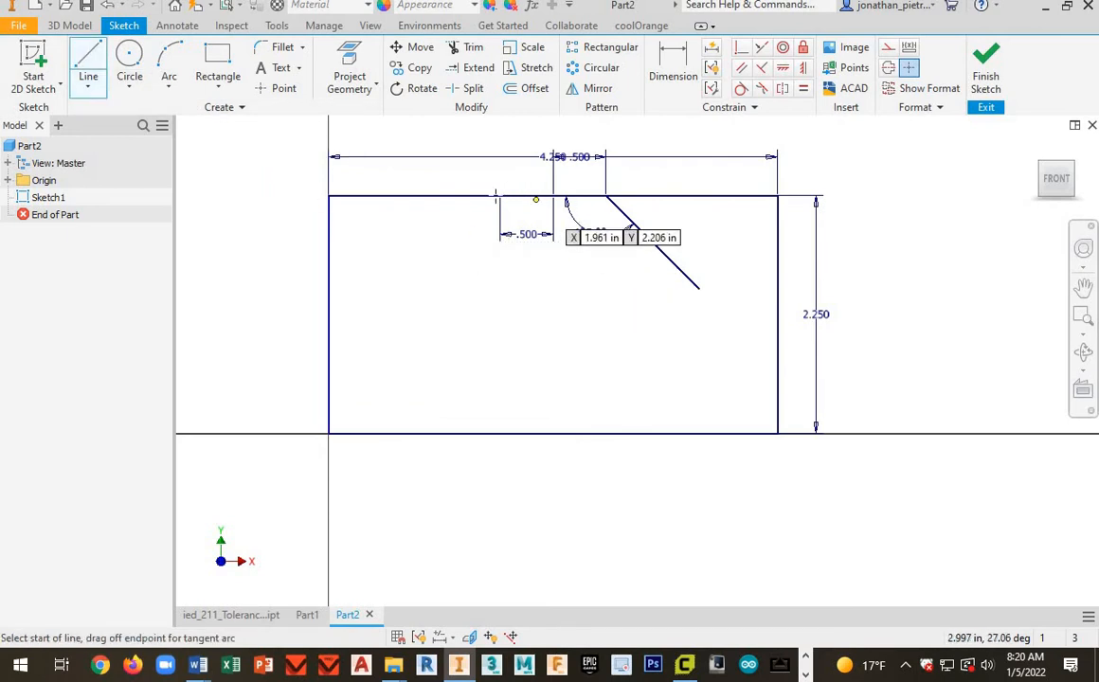
pyautogui.click(501, 197)
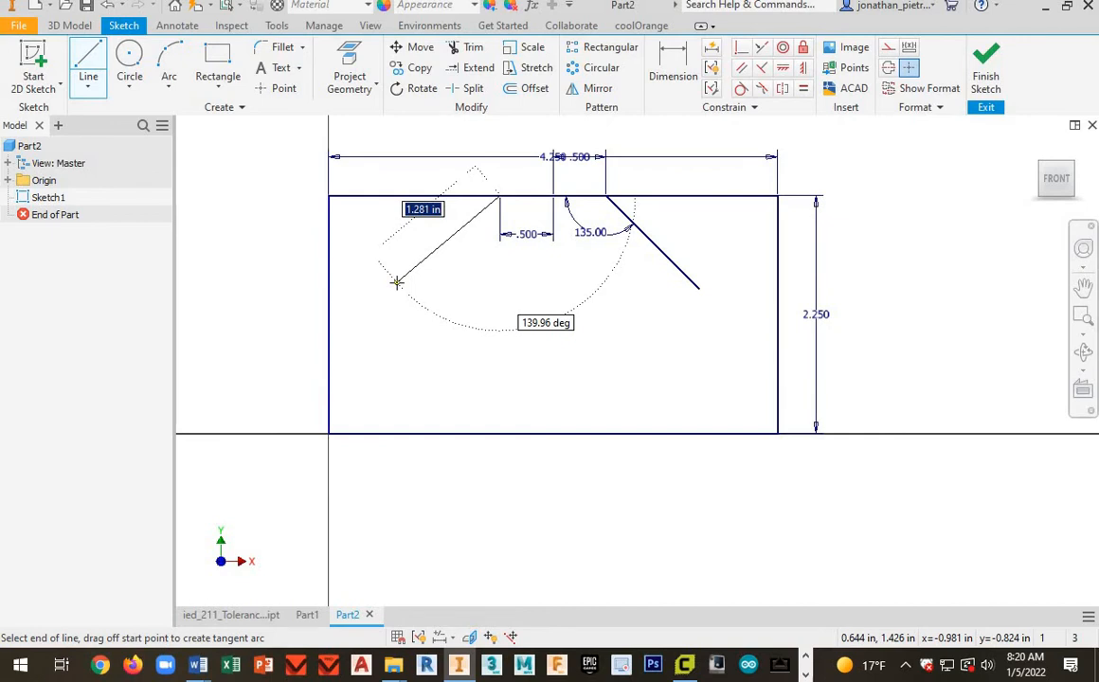
pyautogui.press('Tab')
pyautogui.write('13')
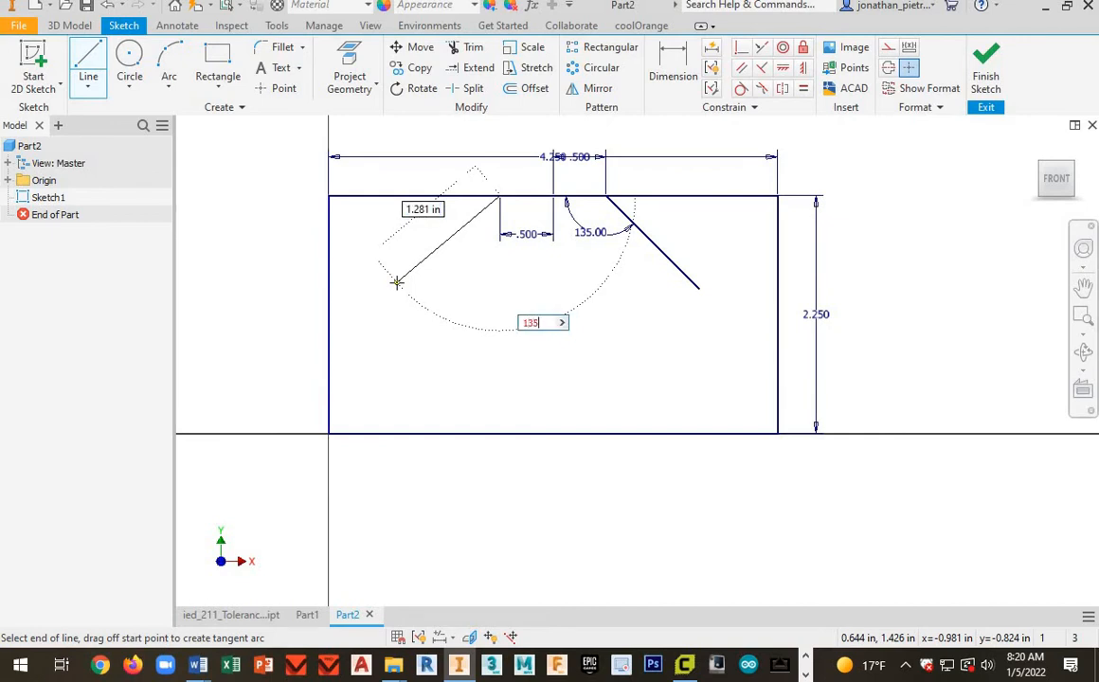
pyautogui.press('Tab')
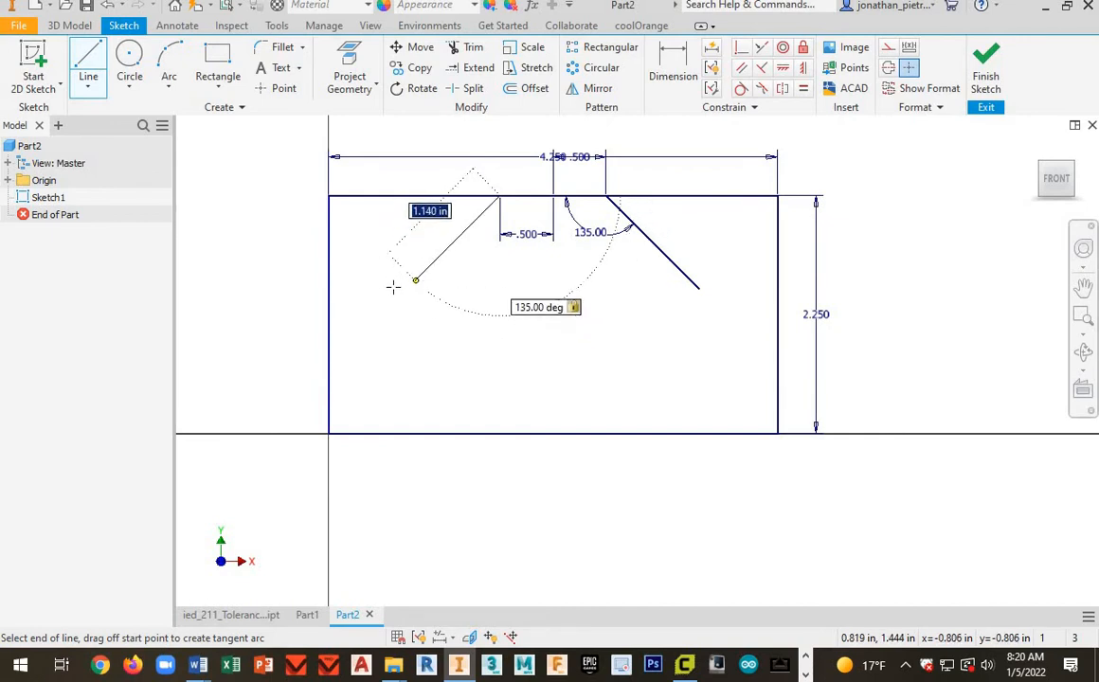
pyautogui.write('1.25')
pyautogui.press('Return')
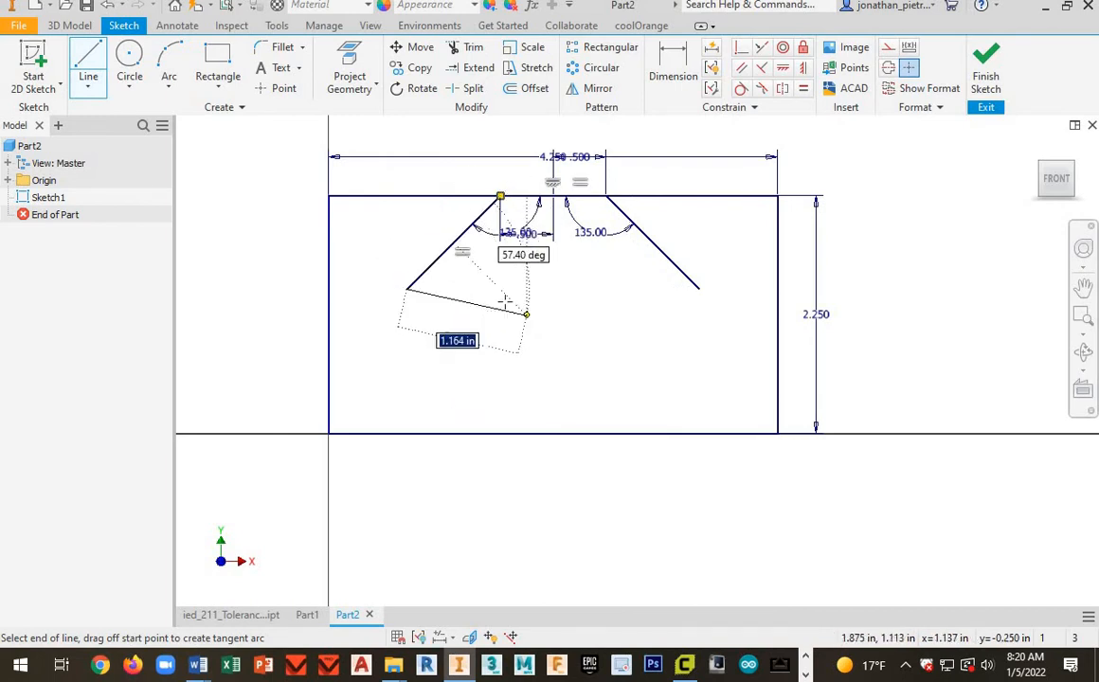
pyautogui.rightClick(566, 342)
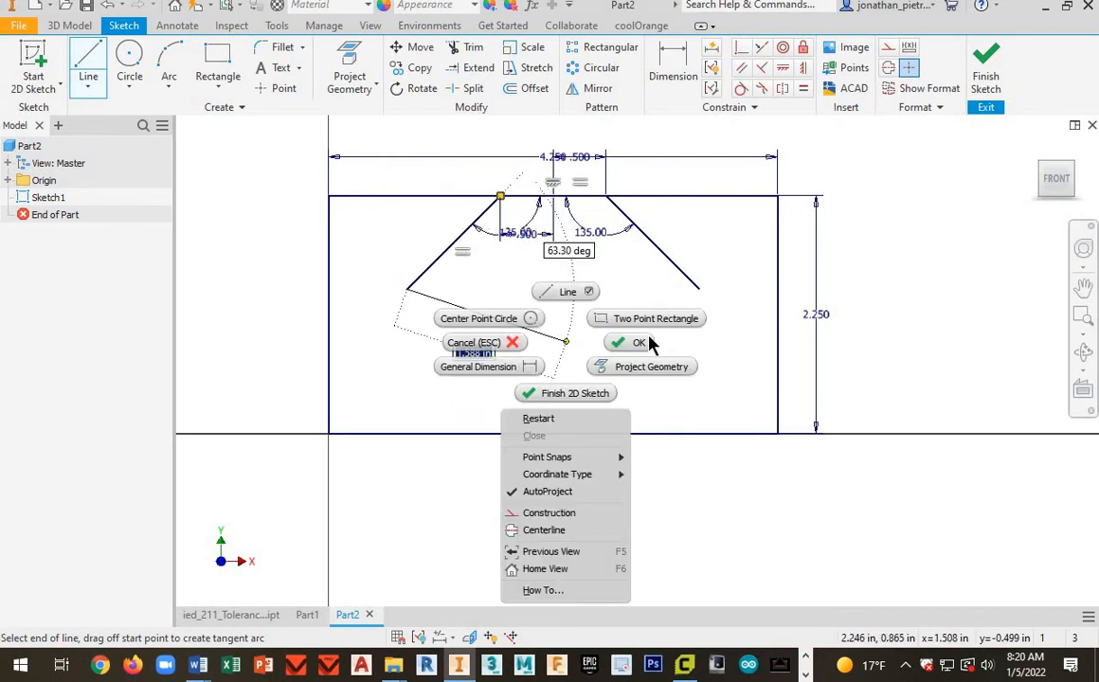
pyautogui.click(641, 343)
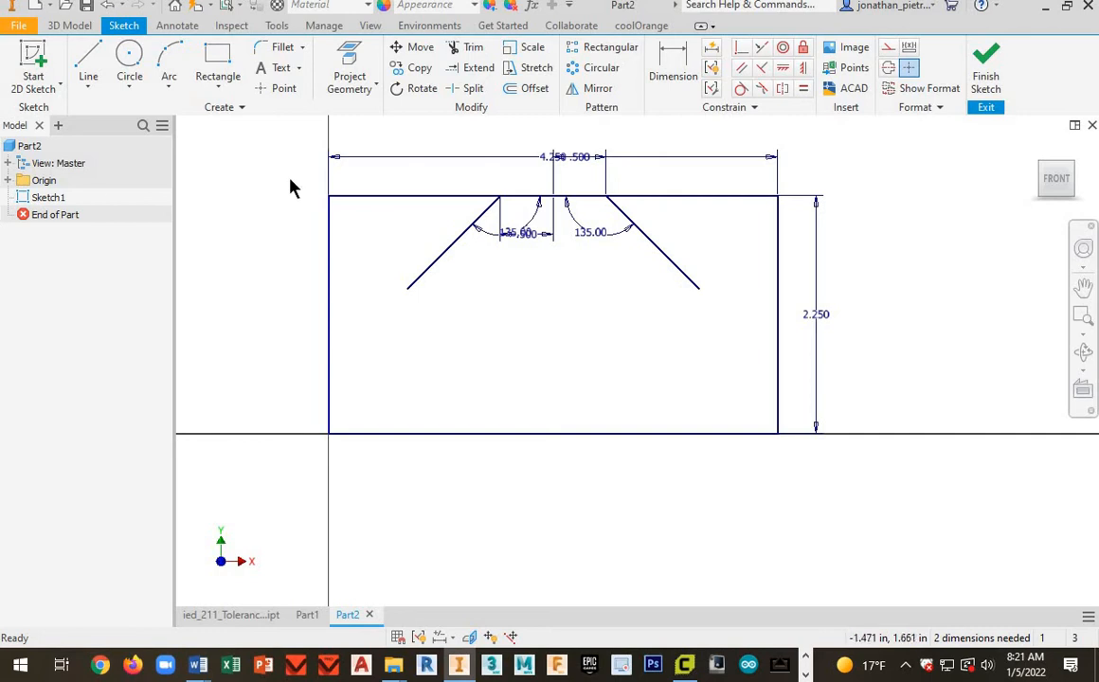
# Step: Draw a 1.125 in vertical line straight down from the midpoint of the rectangle's top edge
pyautogui.click(87, 59)
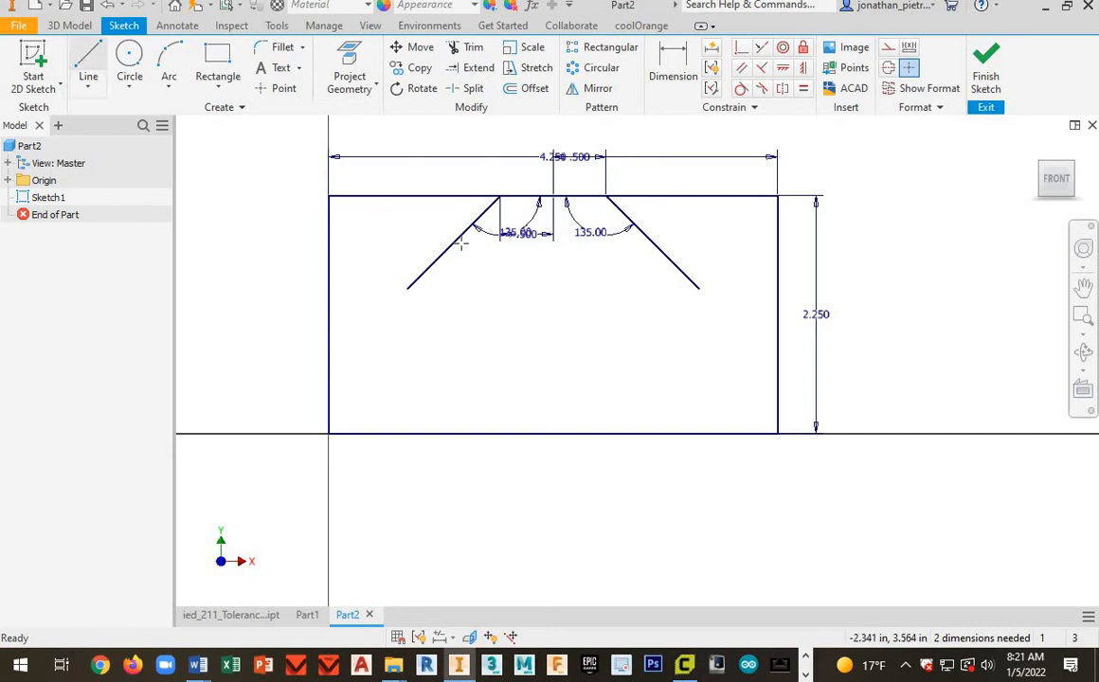
pyautogui.click(554, 197)
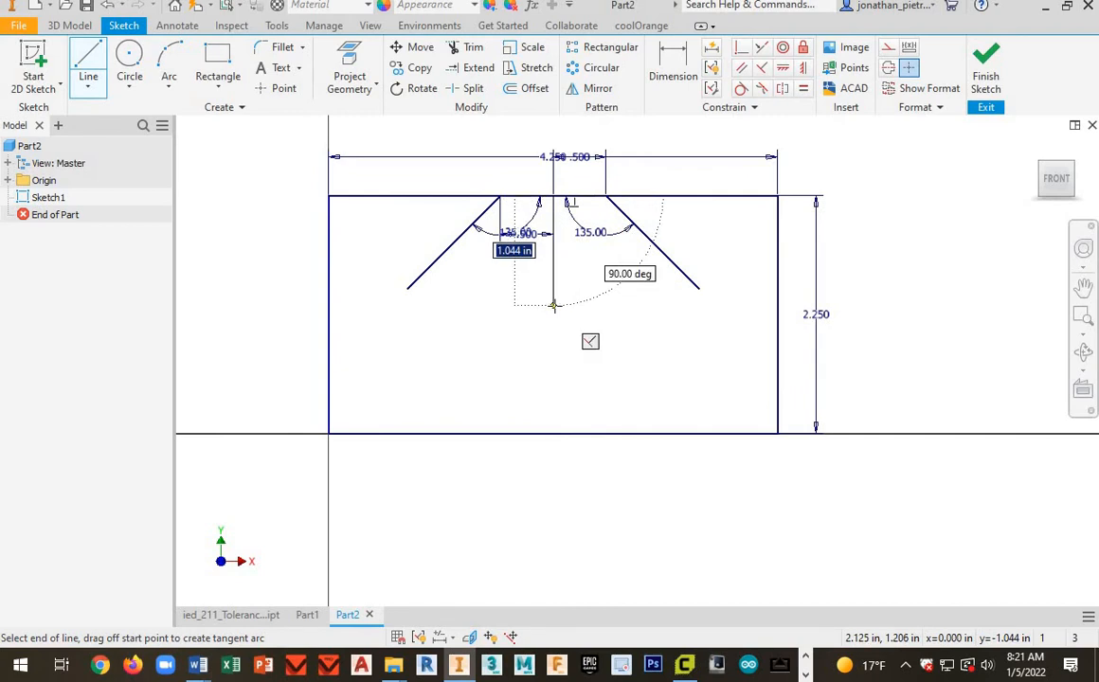
pyautogui.write('1.125')
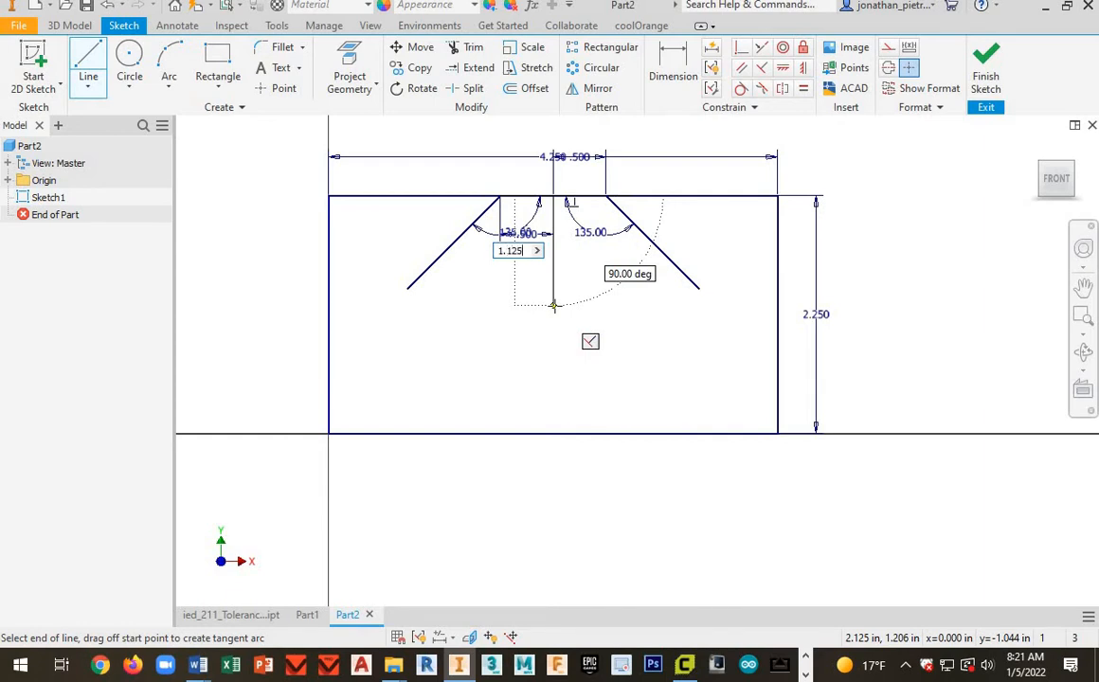
pyautogui.press('Return')
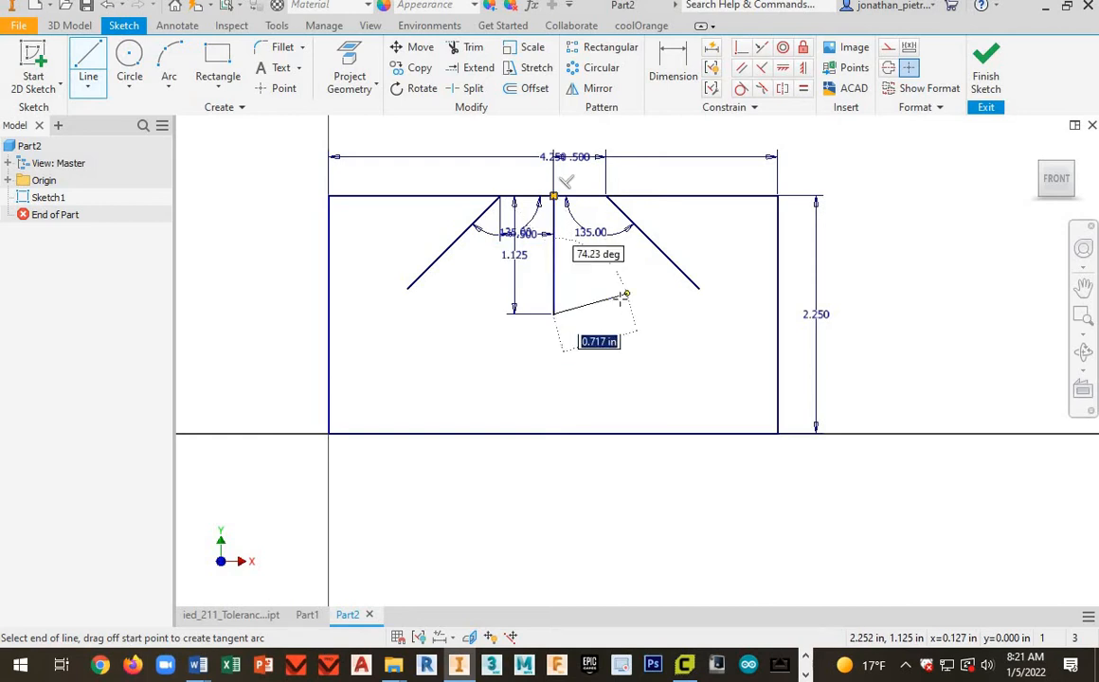
pyautogui.rightClick(604, 319)
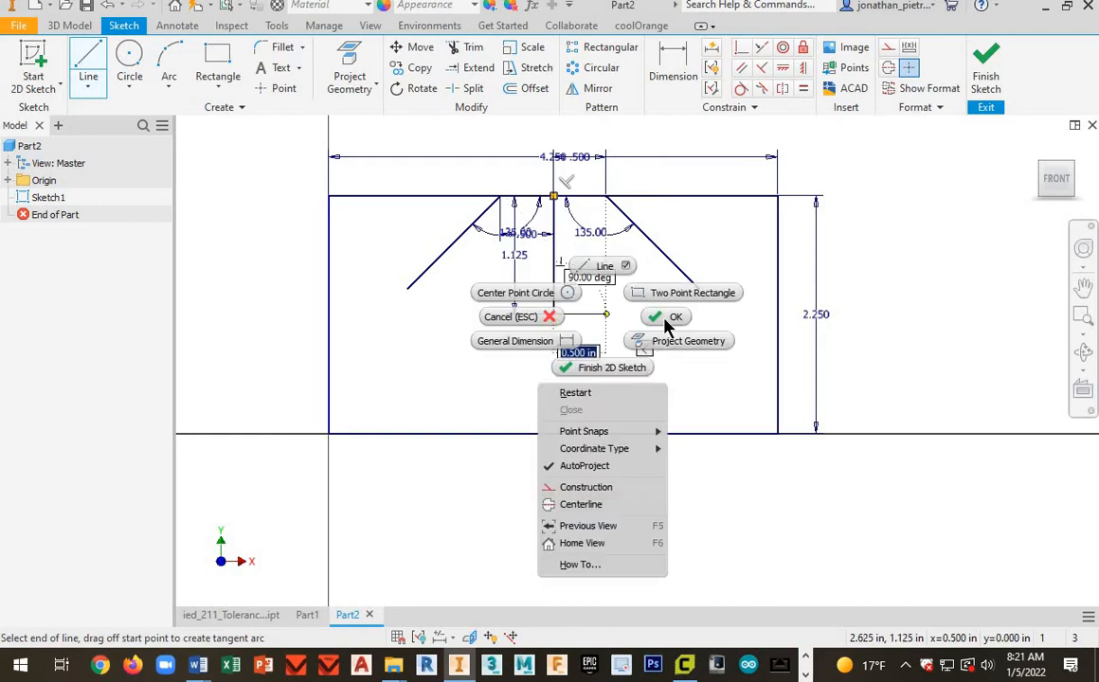
pyautogui.press('Escape')
# Step: Draw a 1.75 in diameter circle centred on the lower end of the vertical centre line
pyautogui.click(130, 59)
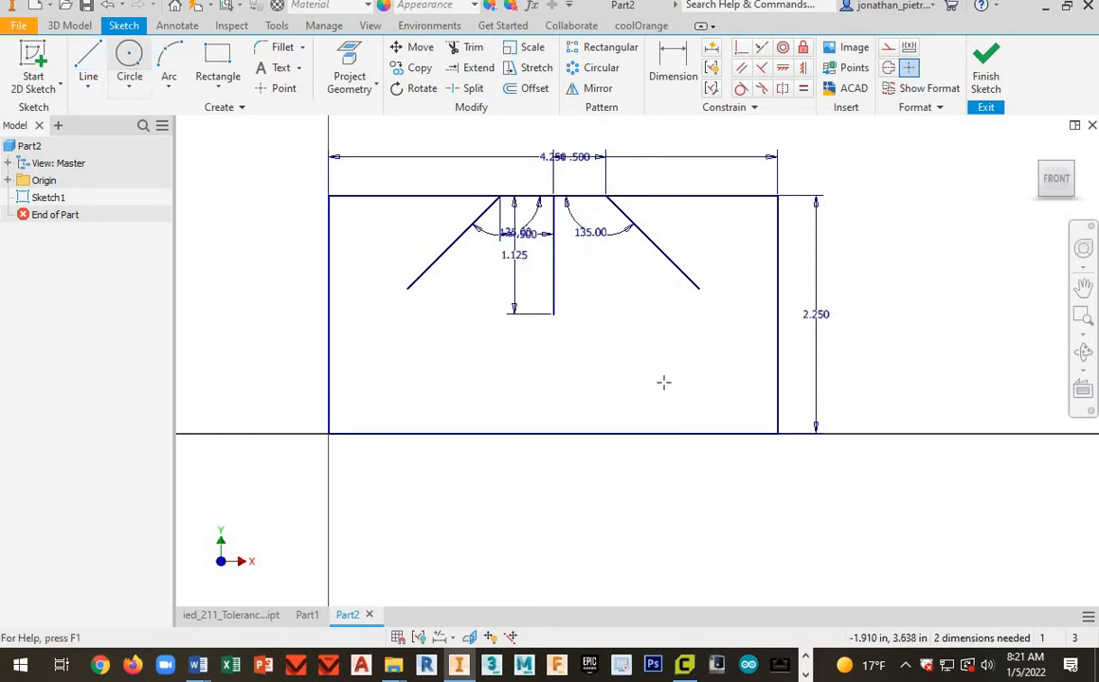
pyautogui.click(553, 314)
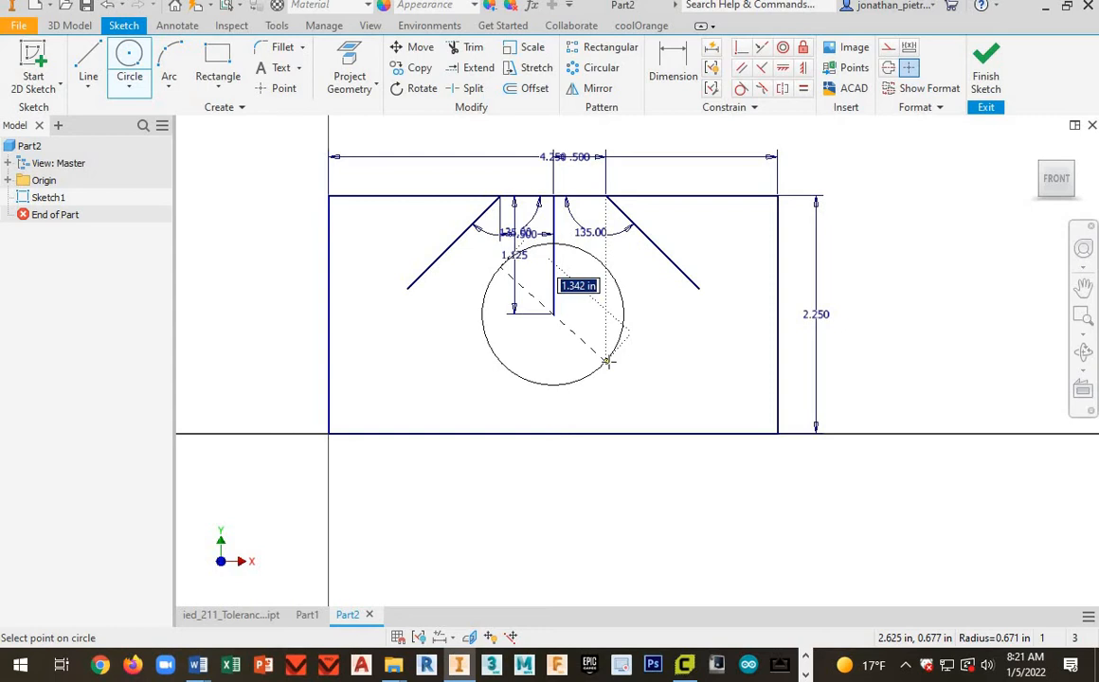
pyautogui.write('1.7')
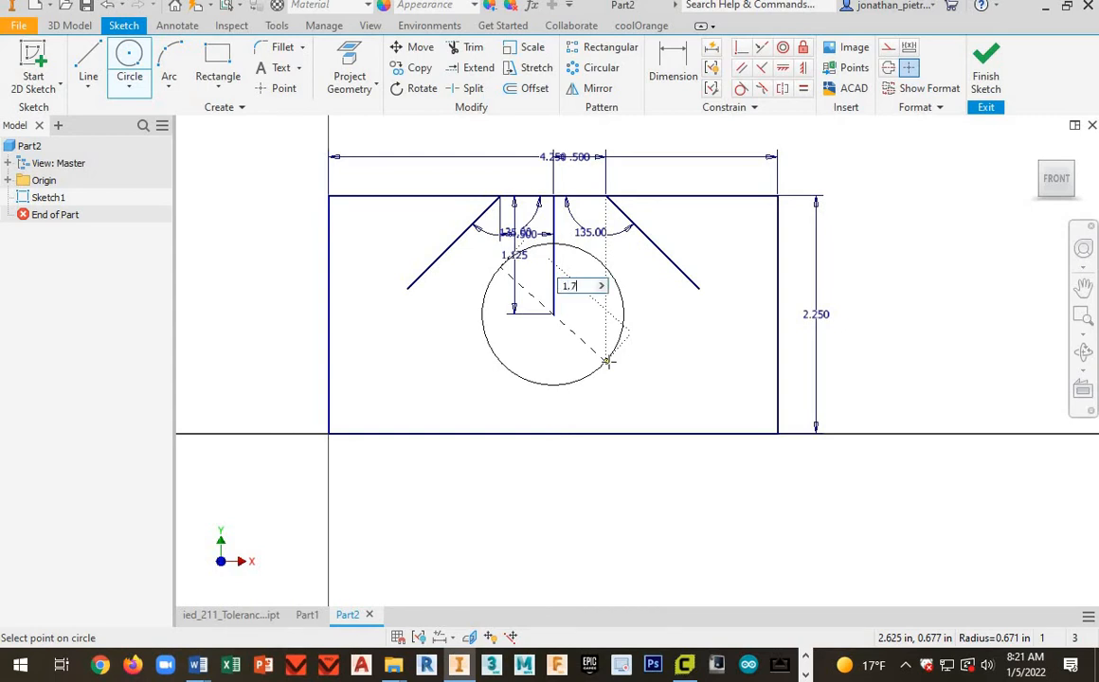
pyautogui.write('5')
pyautogui.press('Return')
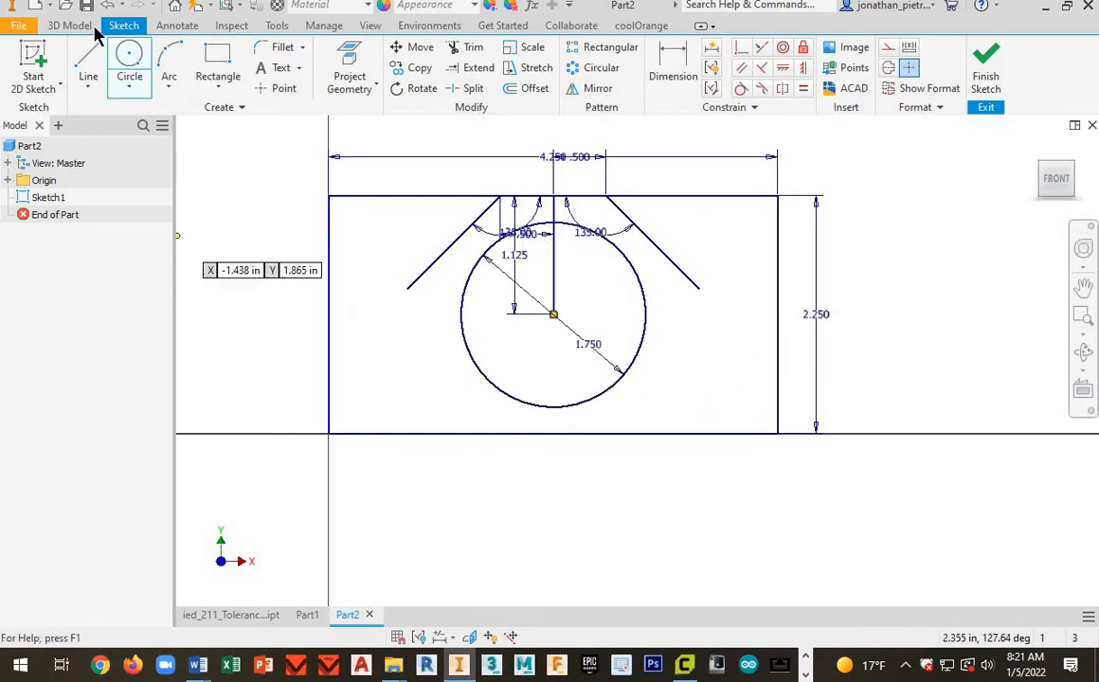
# Step: Draw vertical lines from the circle's left and right quadrant points down to the rectangle's bottom edge
pyautogui.press('l')
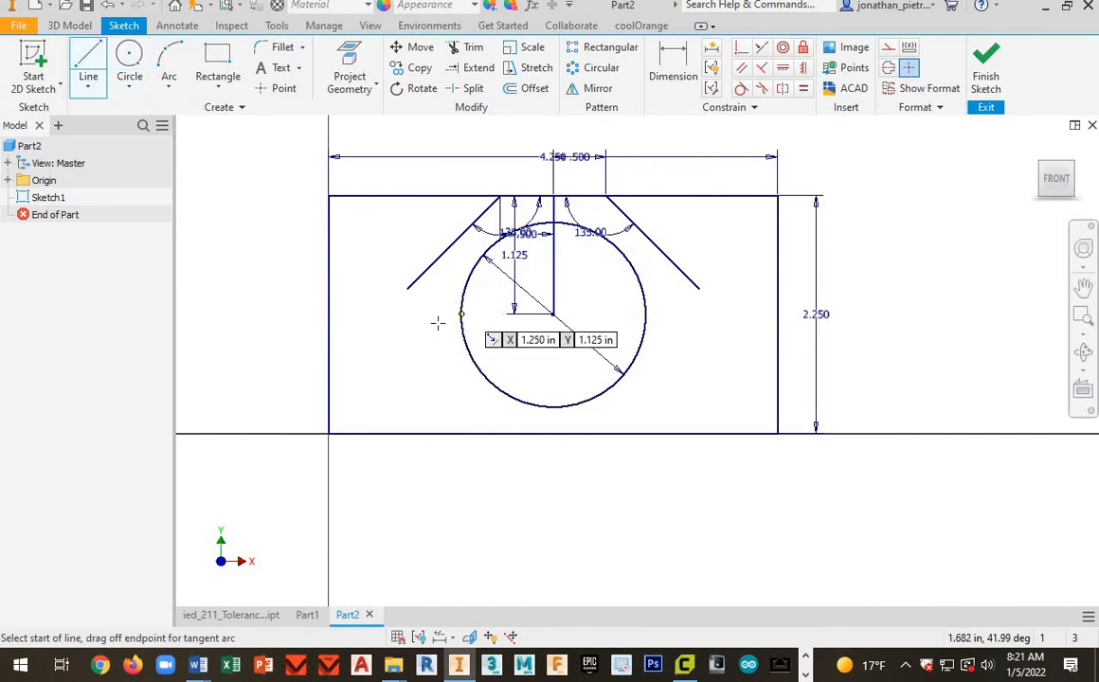
pyautogui.click(86, 59)
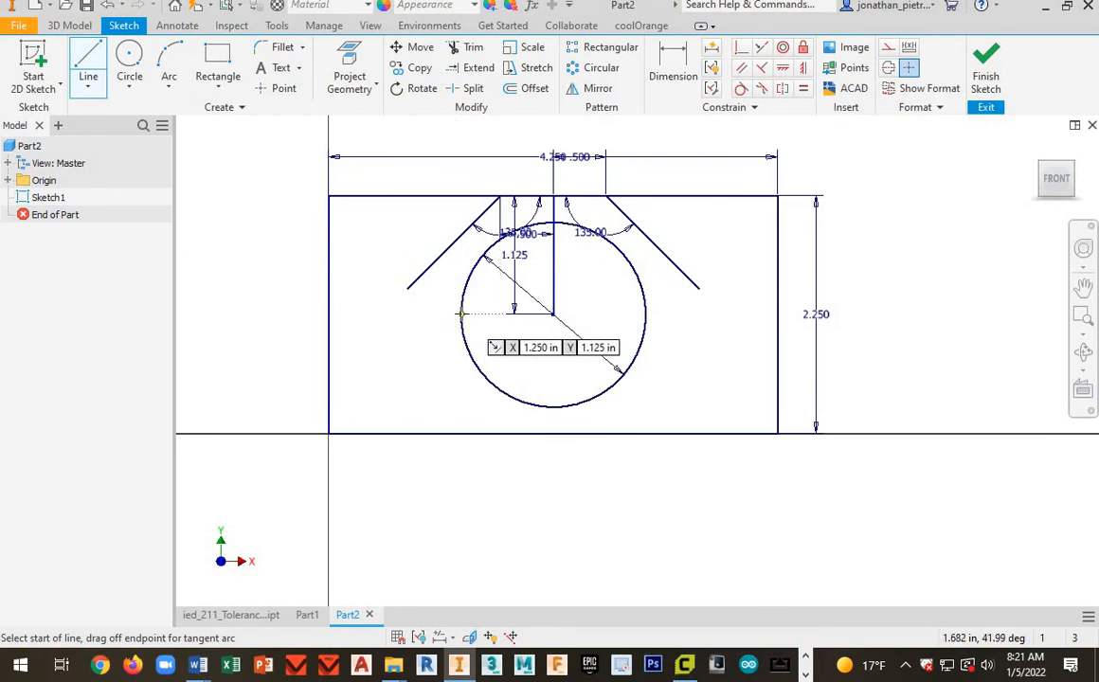
pyautogui.click(462, 314)
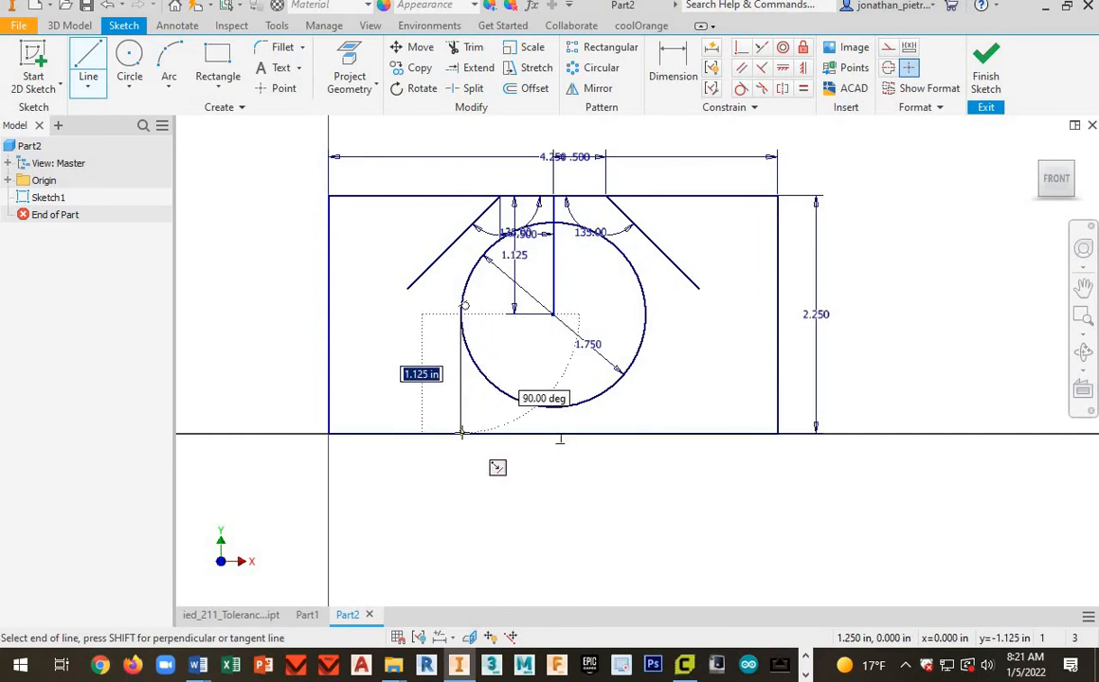
pyautogui.doubleClick(620, 426)
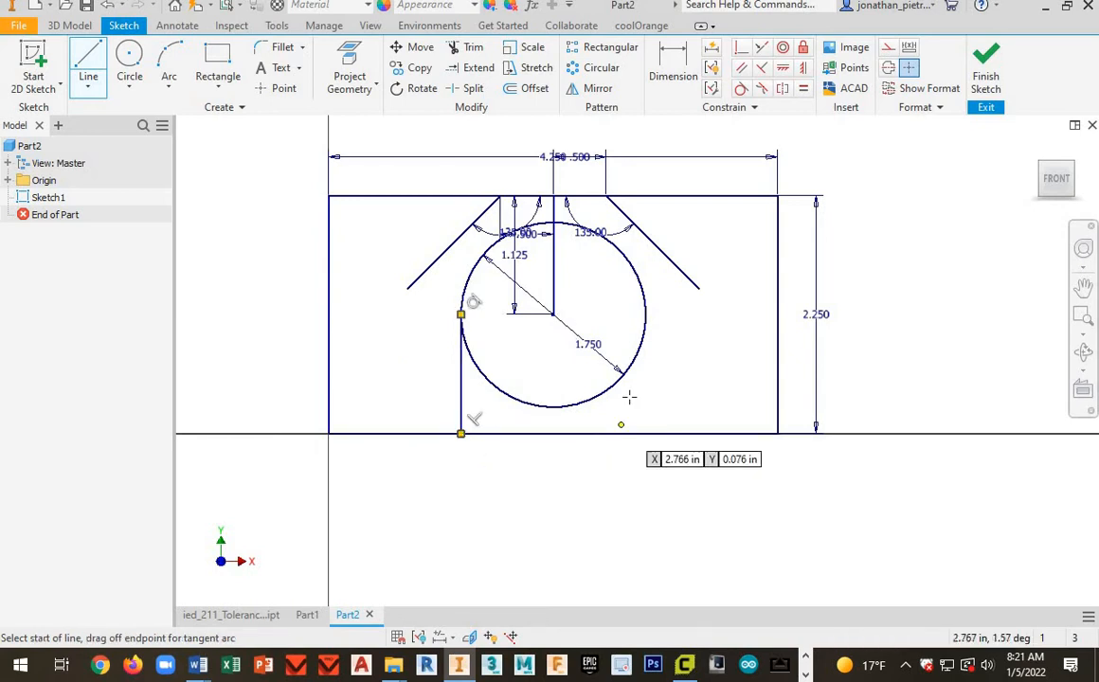
pyautogui.click(645, 313)
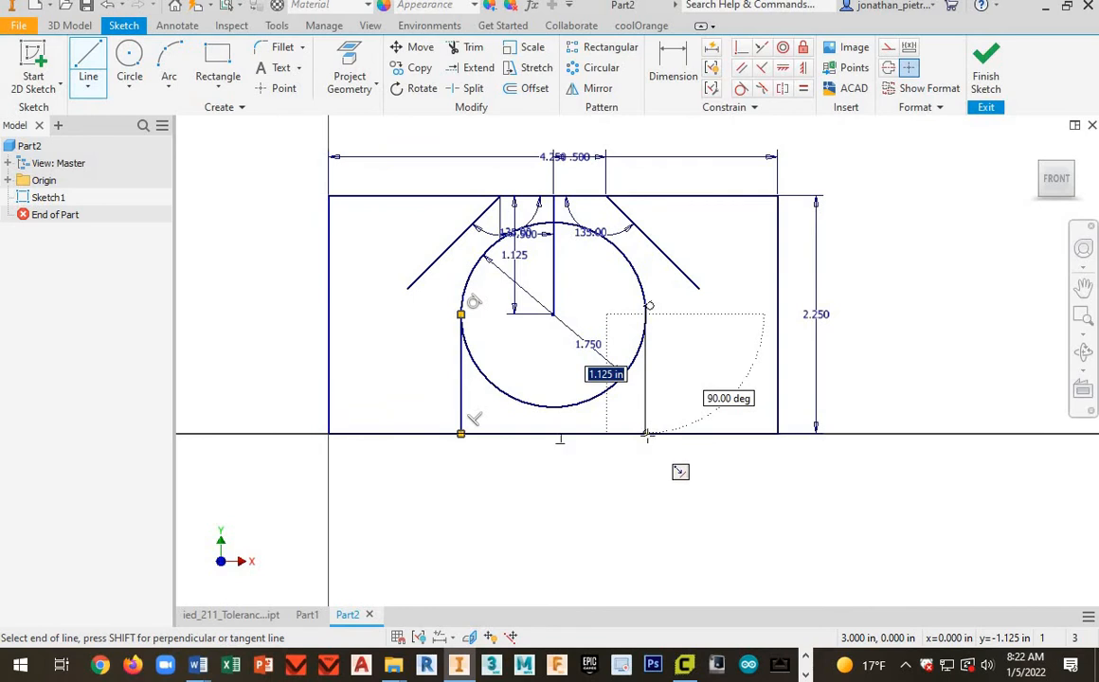
pyautogui.doubleClick(682, 470)
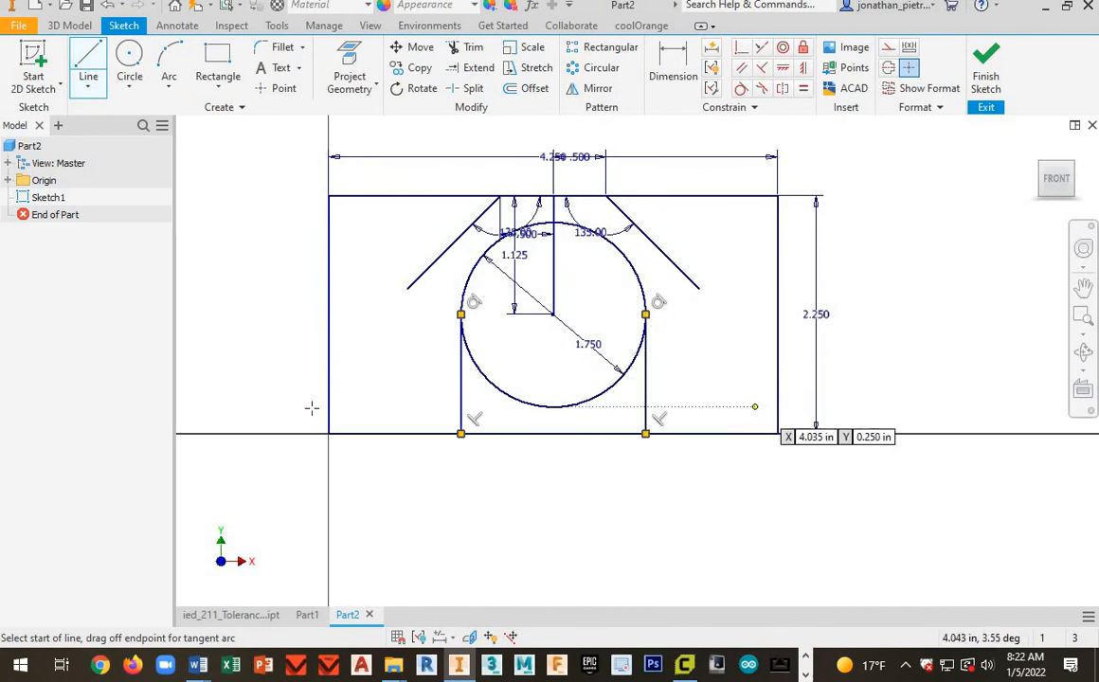
# Step: From the rectangle's lower-right corner, draw a 0.3 in line up the edge, continuing horizontally to the right vertical line below the circle
pyautogui.click(777, 433)
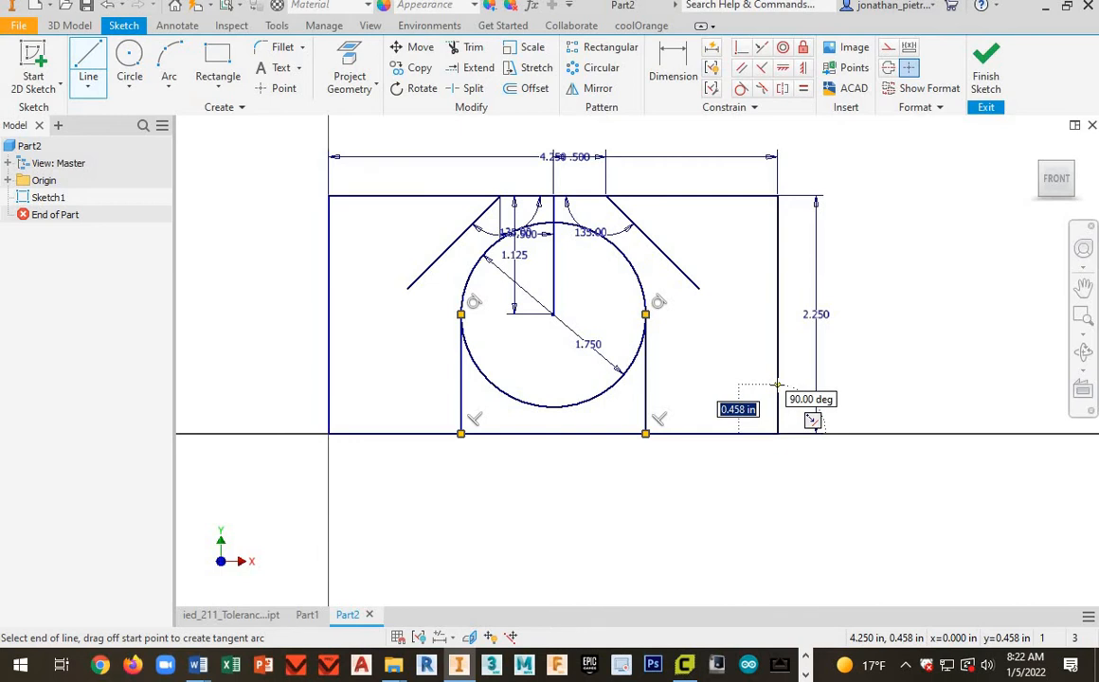
pyautogui.write('.')
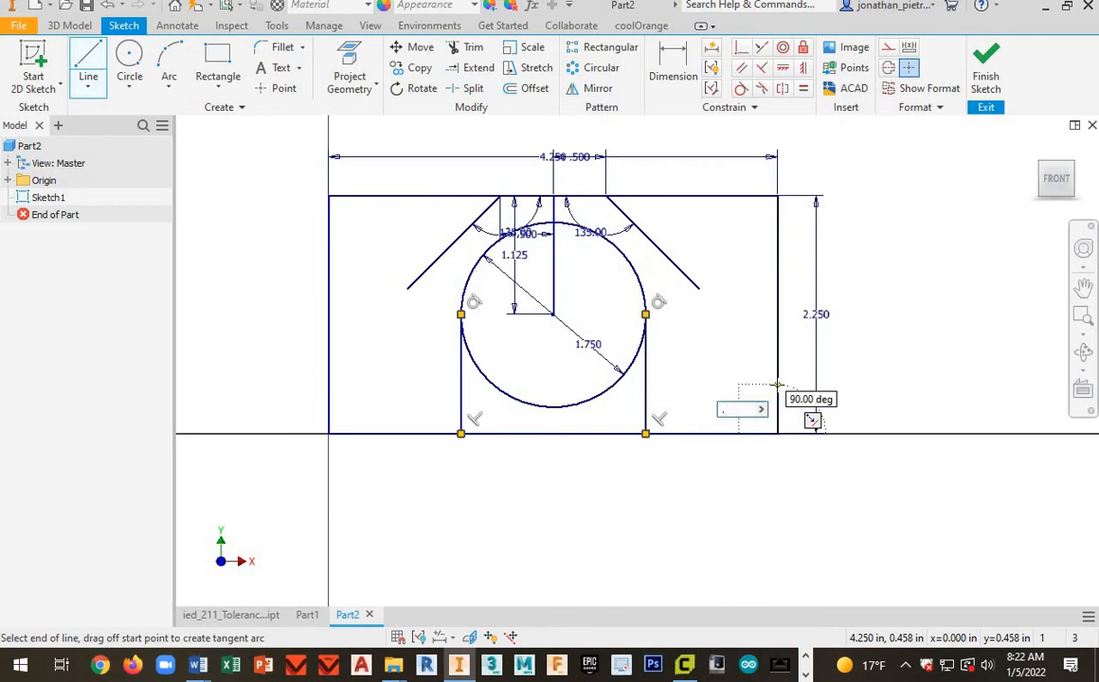
pyautogui.write('3')
pyautogui.press('Return')
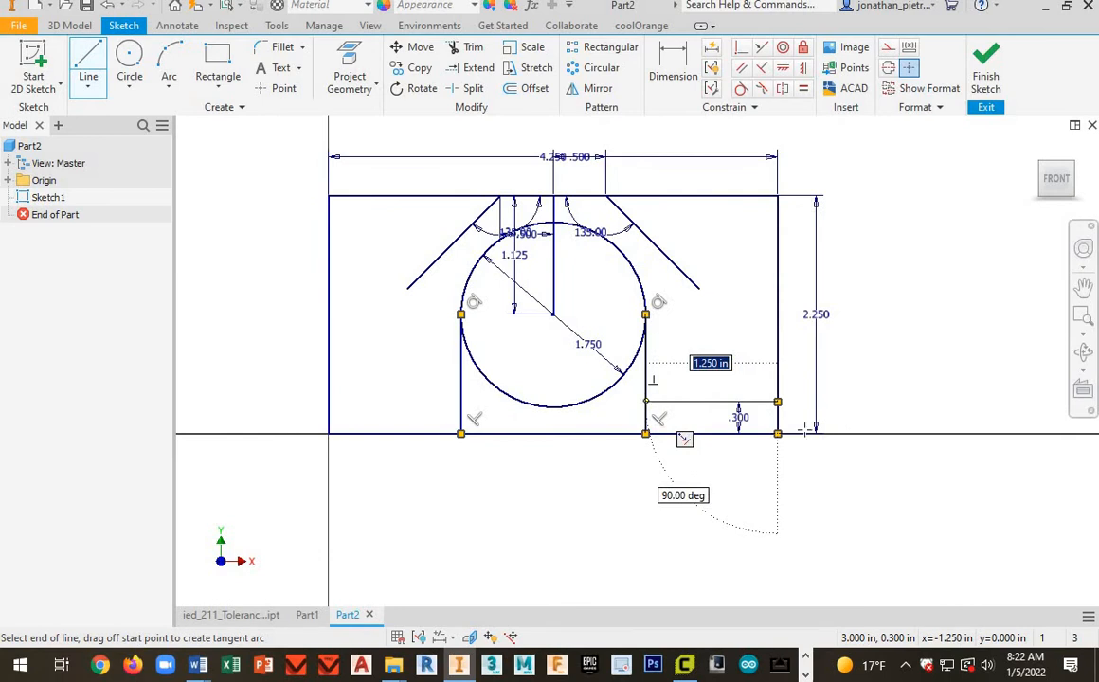
pyautogui.press('Return')
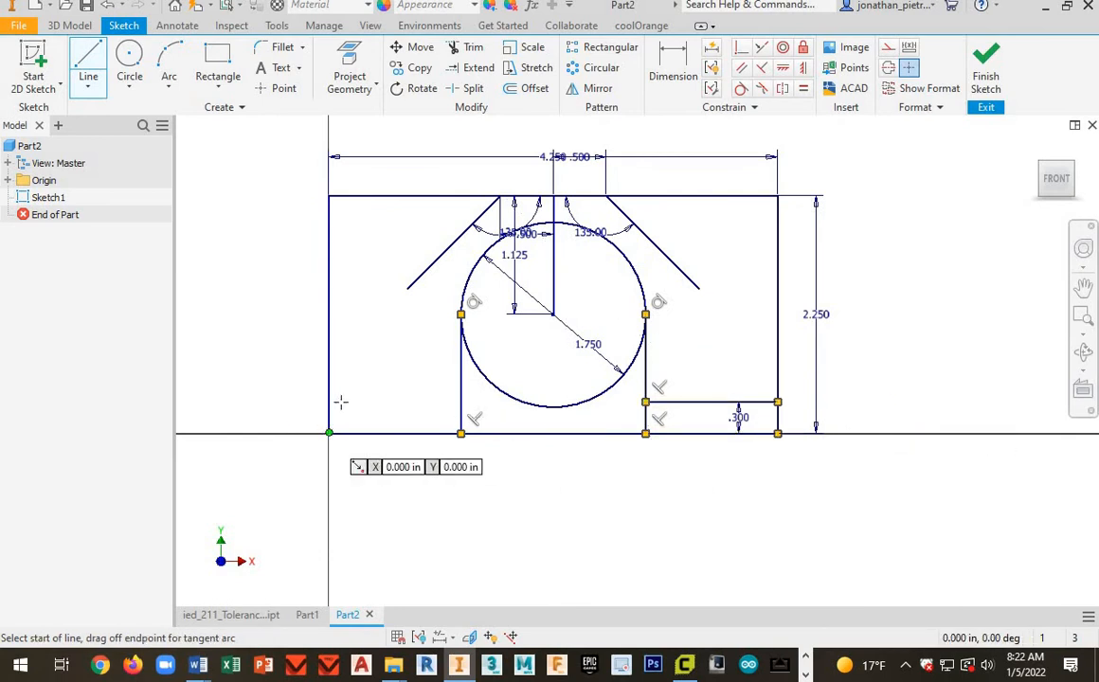
# Step: From the rectangle's lower-left corner, draw a 0.3 in line up the edge, continuing horizontally to the left vertical line below the circle
pyautogui.click(329, 433)
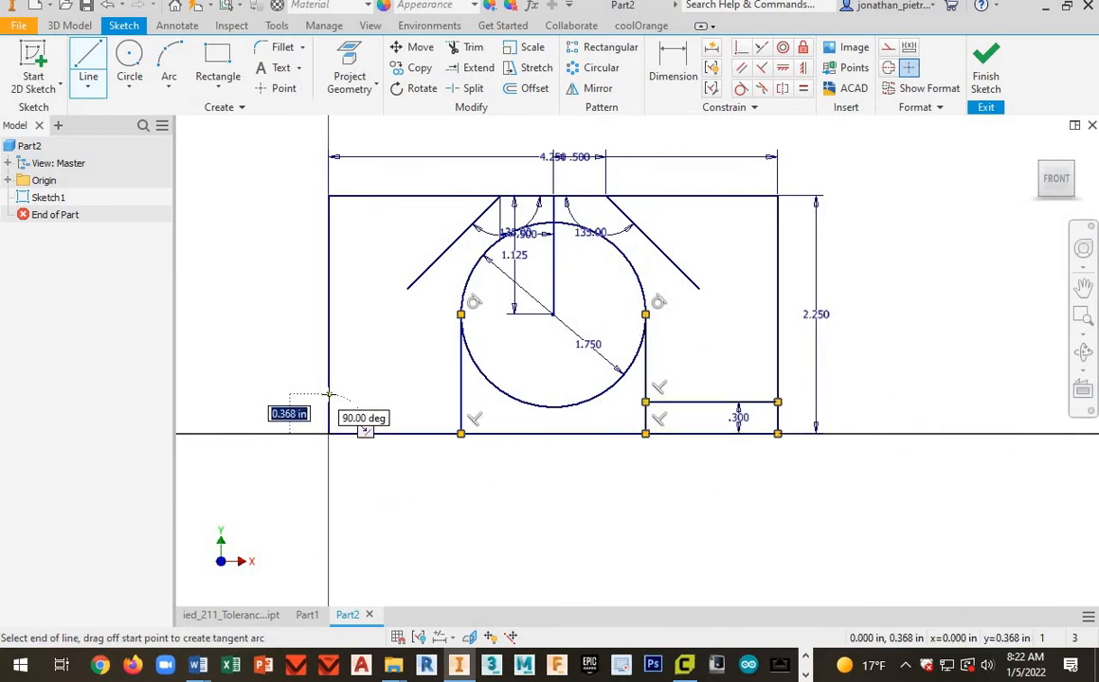
pyautogui.write('.3')
pyautogui.press('Return')
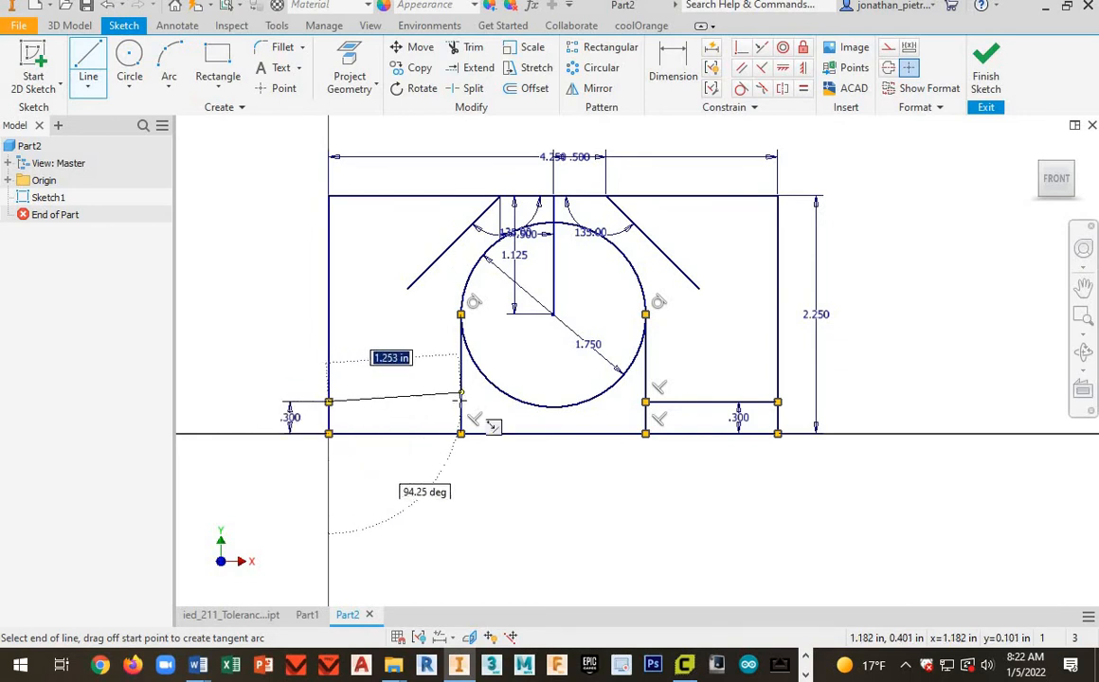
pyautogui.press('Return')
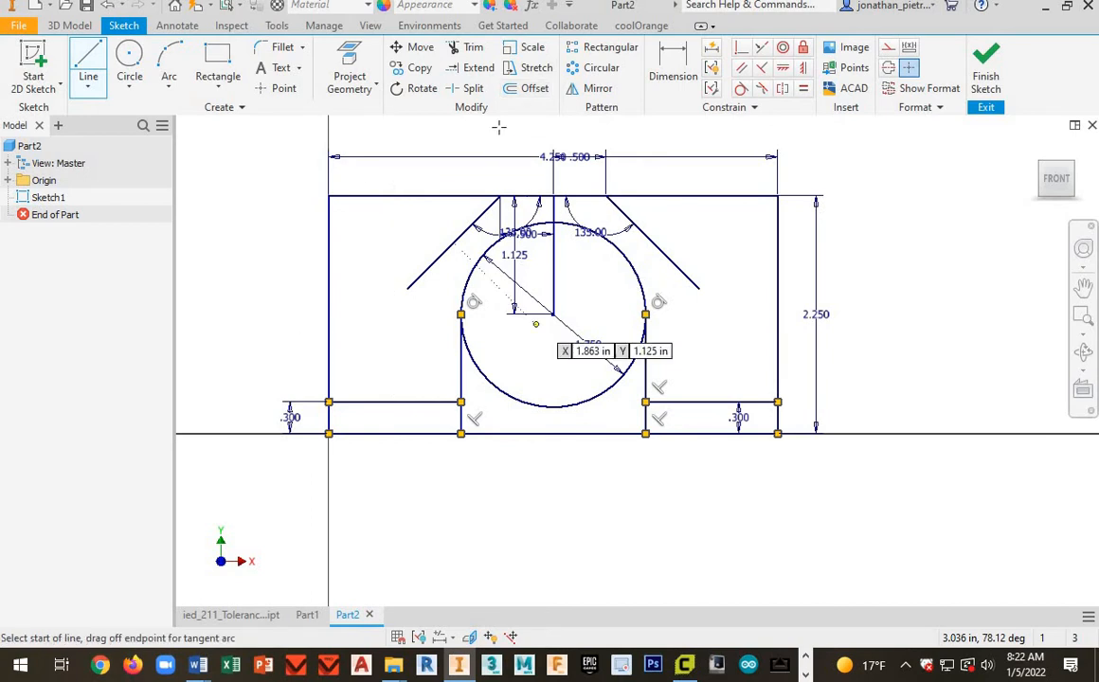
# Step: Offset the two vertical lines that run down from the circle outward by 0.25 in each
pyautogui.click(535, 89)
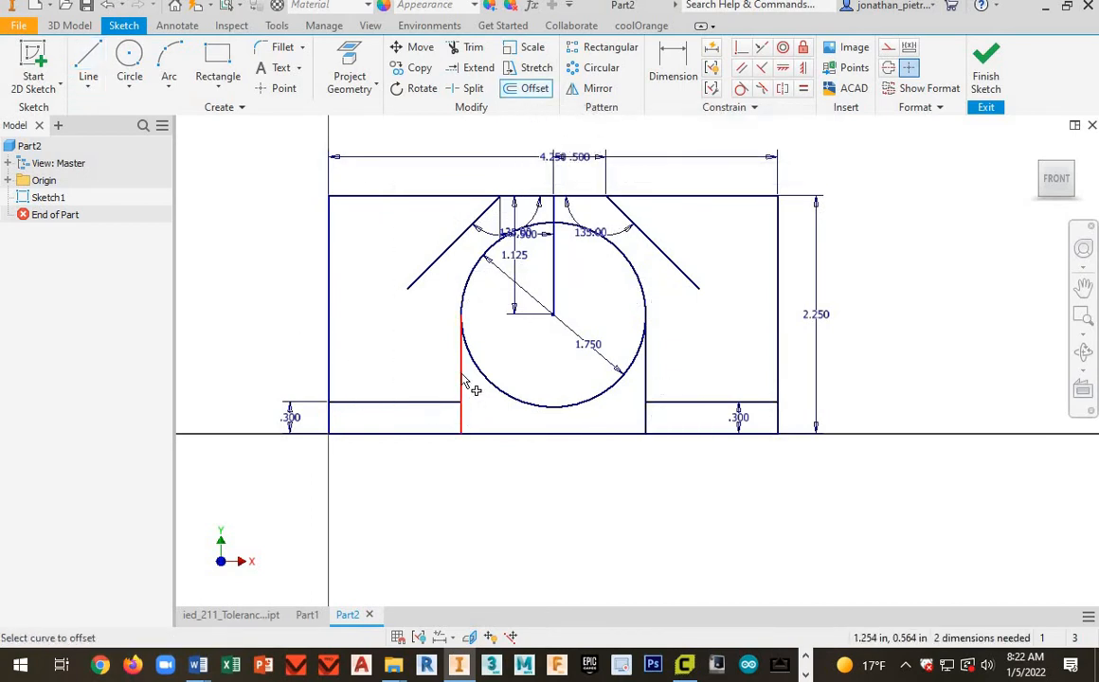
pyautogui.click(440, 381)
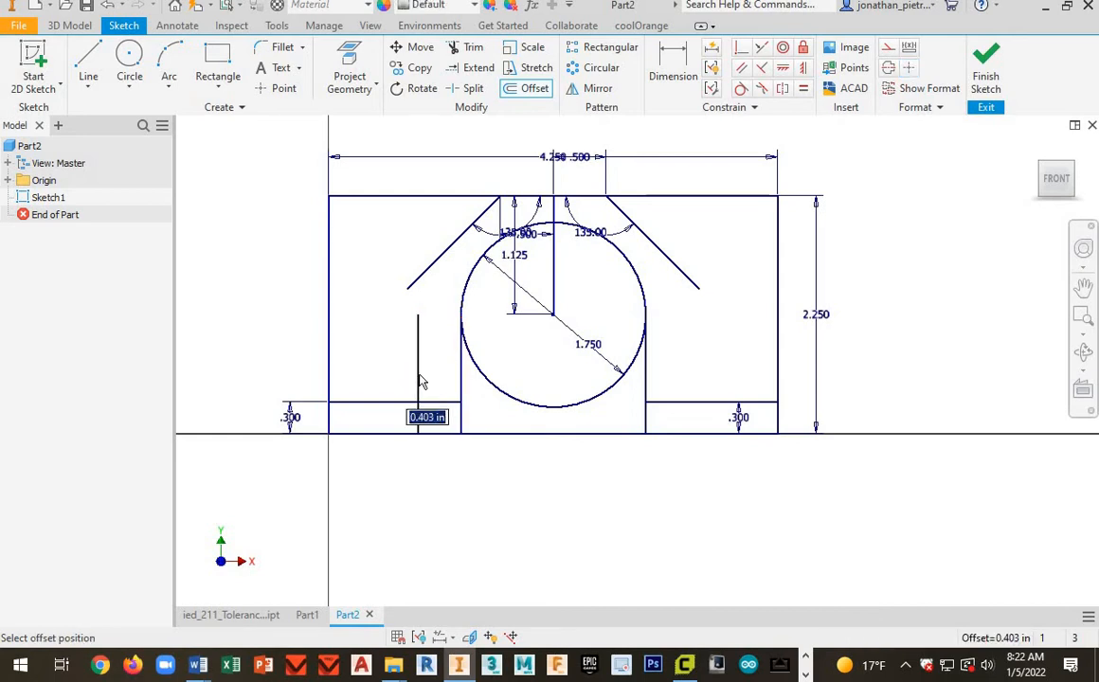
pyautogui.write('.')
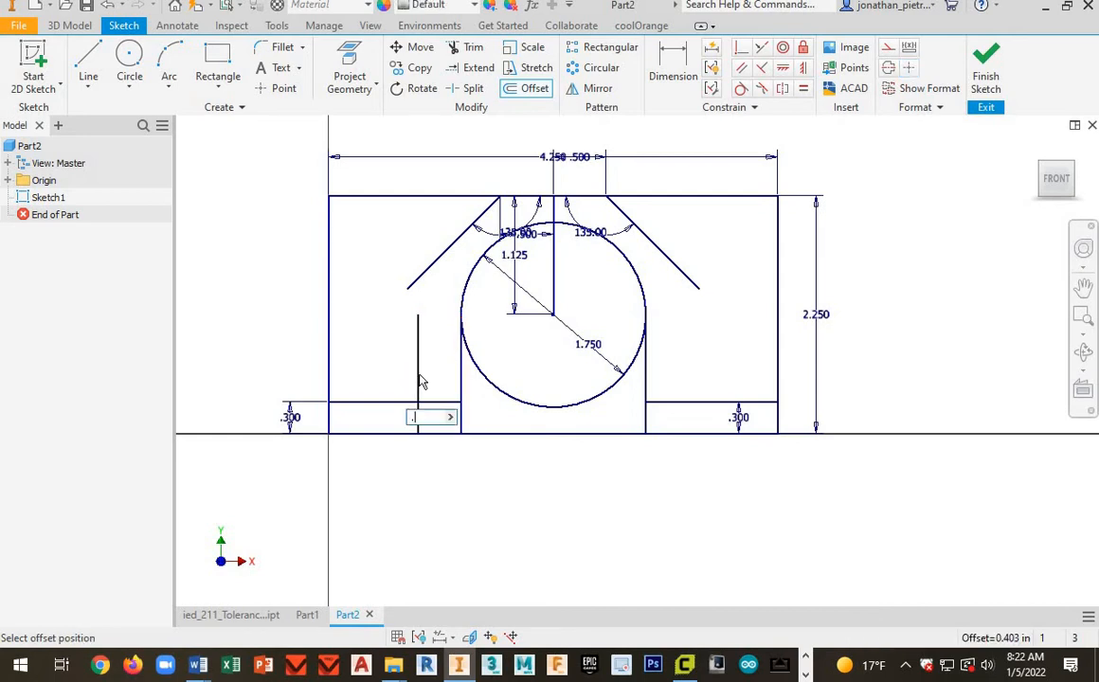
pyautogui.write('25')
pyautogui.press('Return')
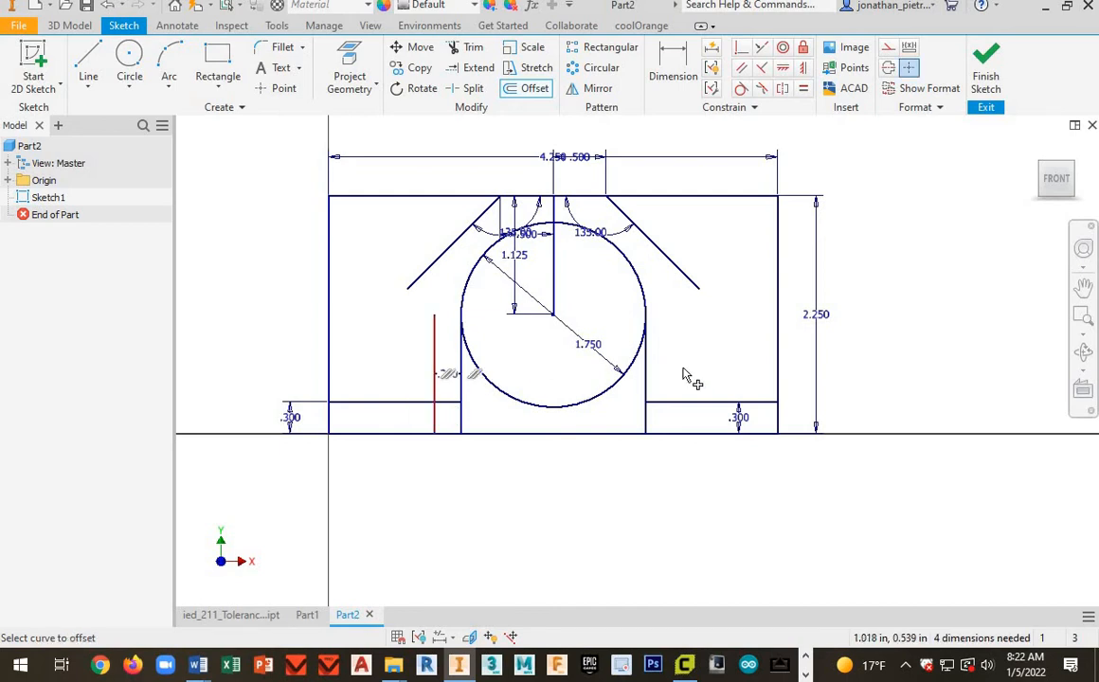
pyautogui.click(649, 379)
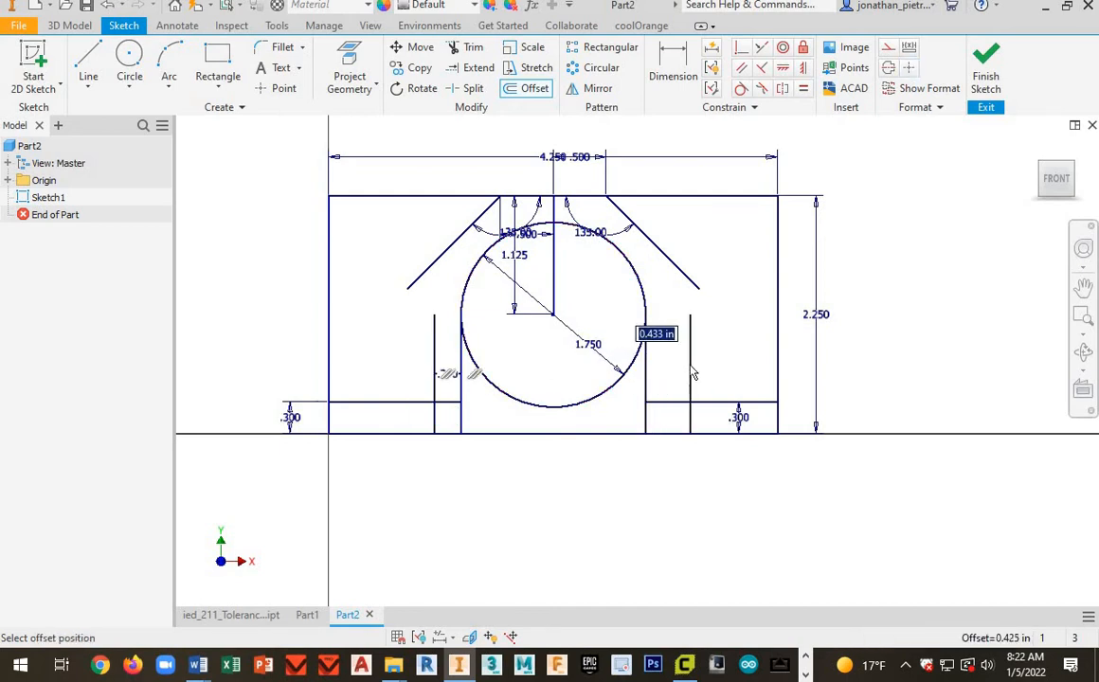
pyautogui.write('.25')
pyautogui.press('Return')
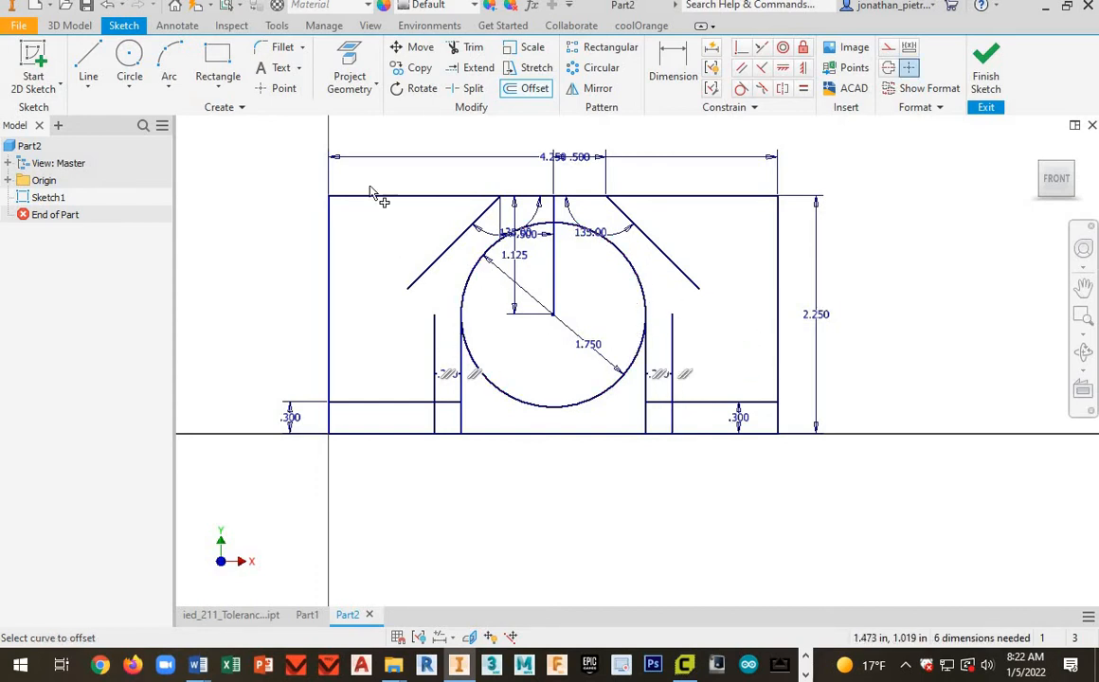
# Step: Extend the two offset vertical lines upward to meet the sloped lines
pyautogui.click(474, 71)
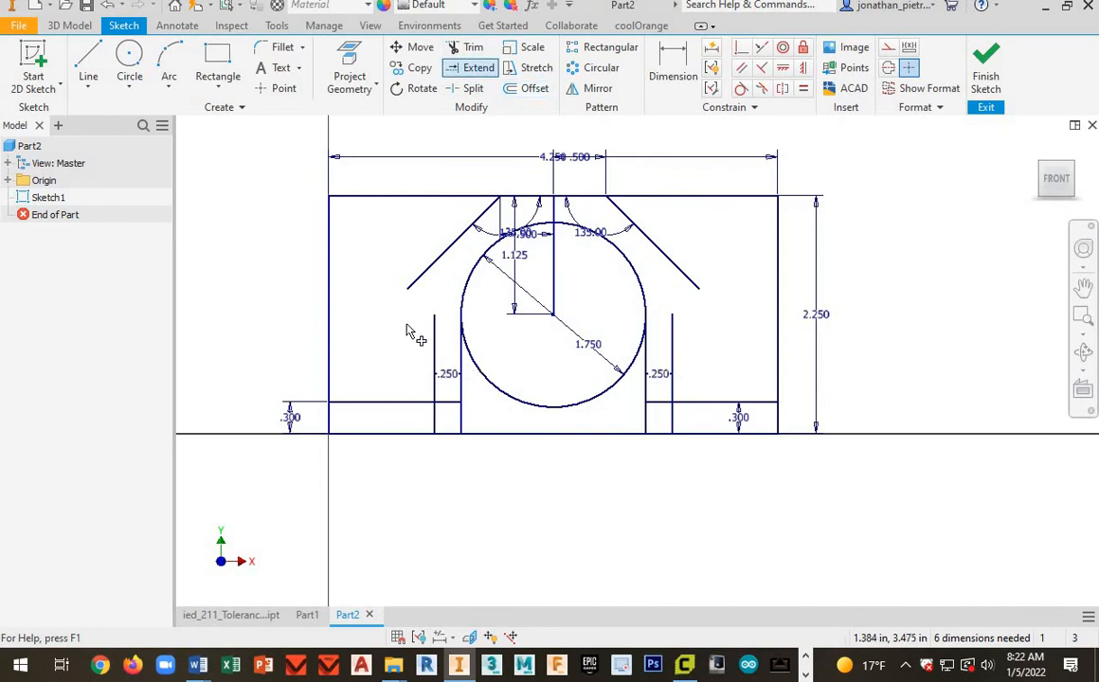
pyautogui.click(434, 351)
pyautogui.click(673, 352)
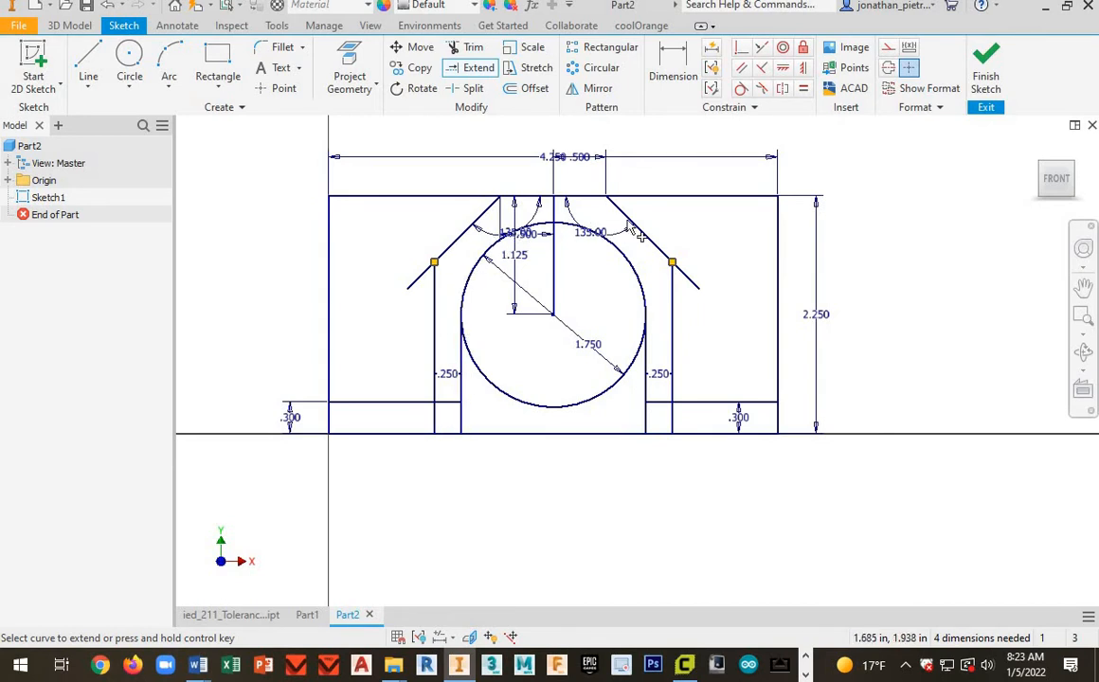
pyautogui.click(713, 403)
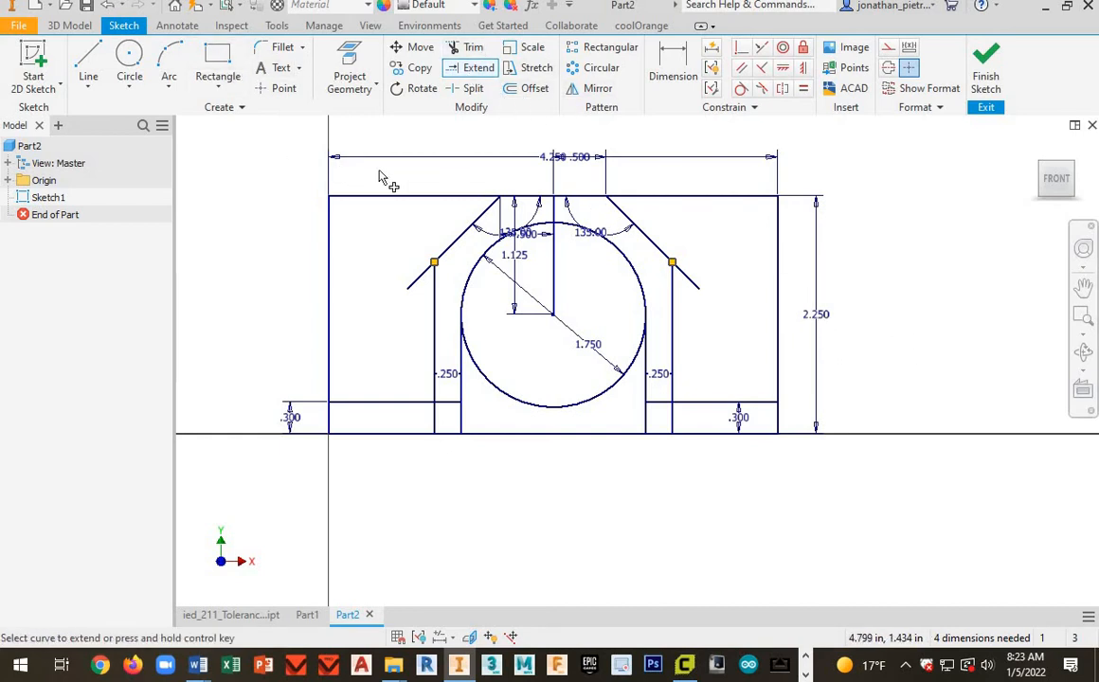
pyautogui.rightClick(690, 263)
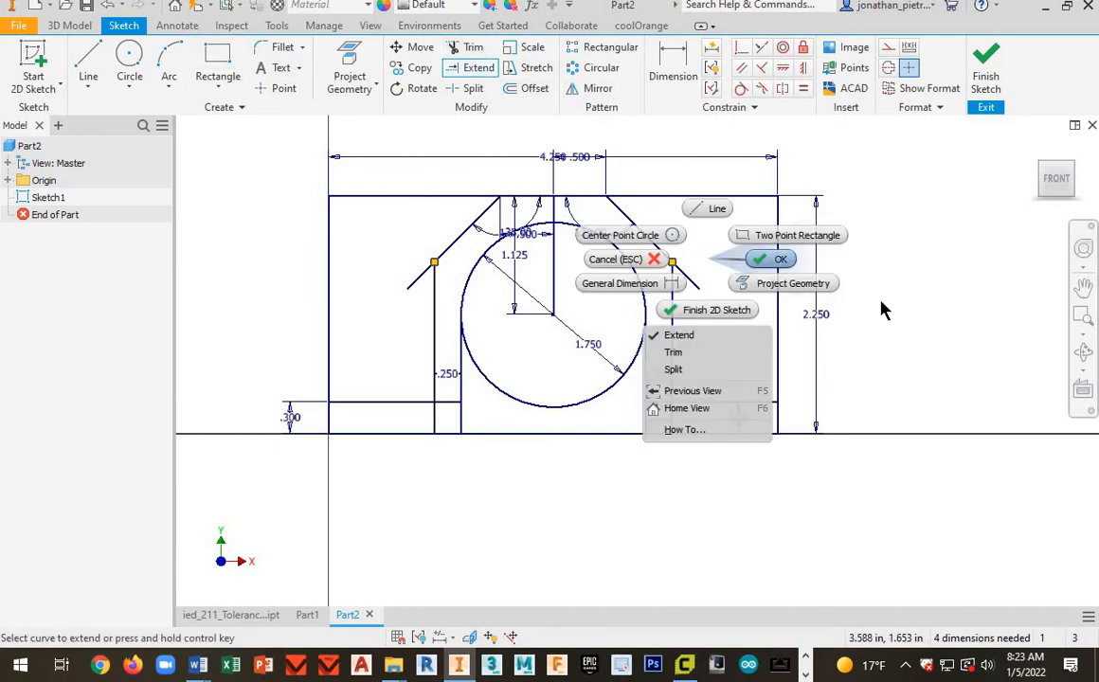
pyautogui.click(829, 327)
# Step: Delete the 2.250 overall height dimension and trim the rectangle's vertical sides above the base flanges
pyautogui.click(824, 323)
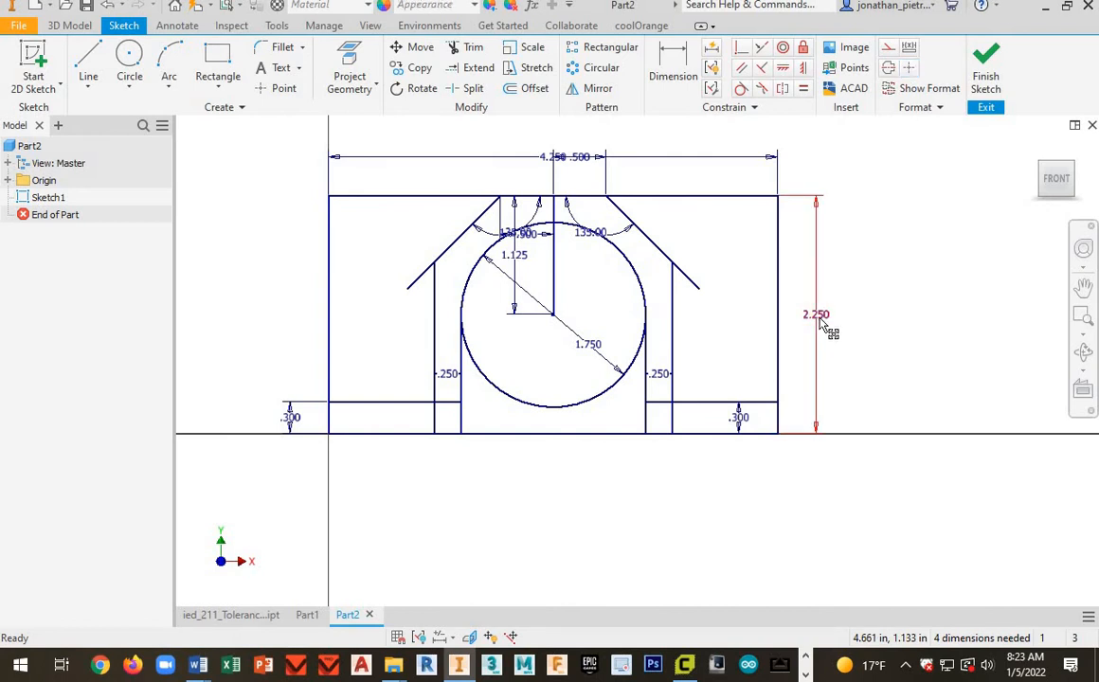
pyautogui.press('Delete')
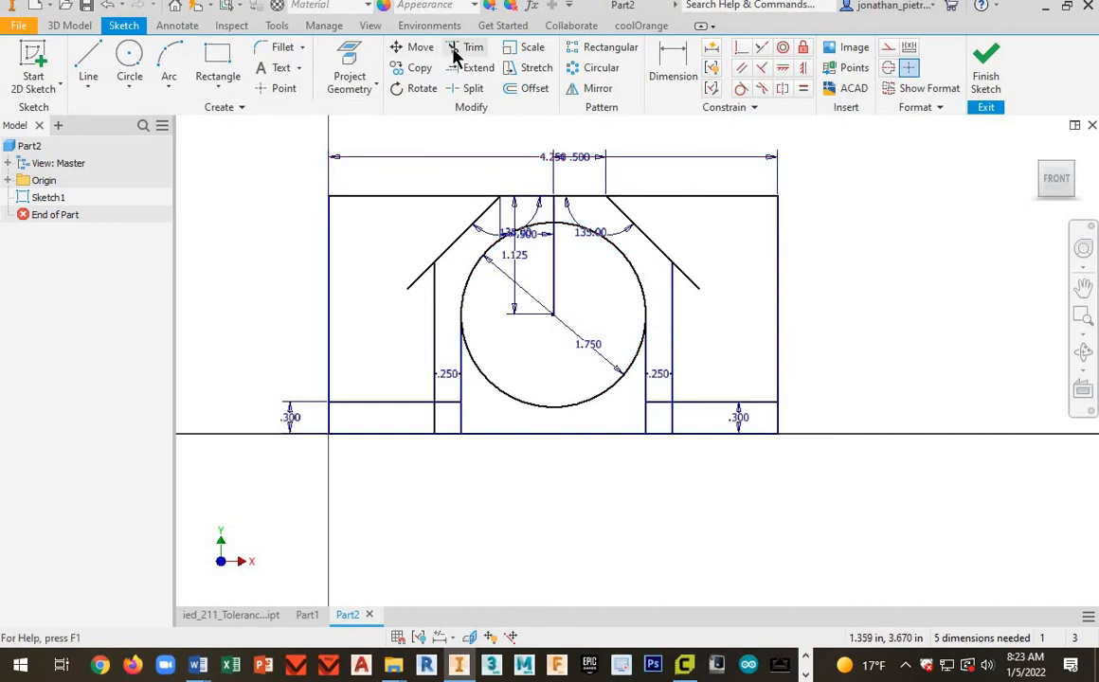
pyautogui.press('x')
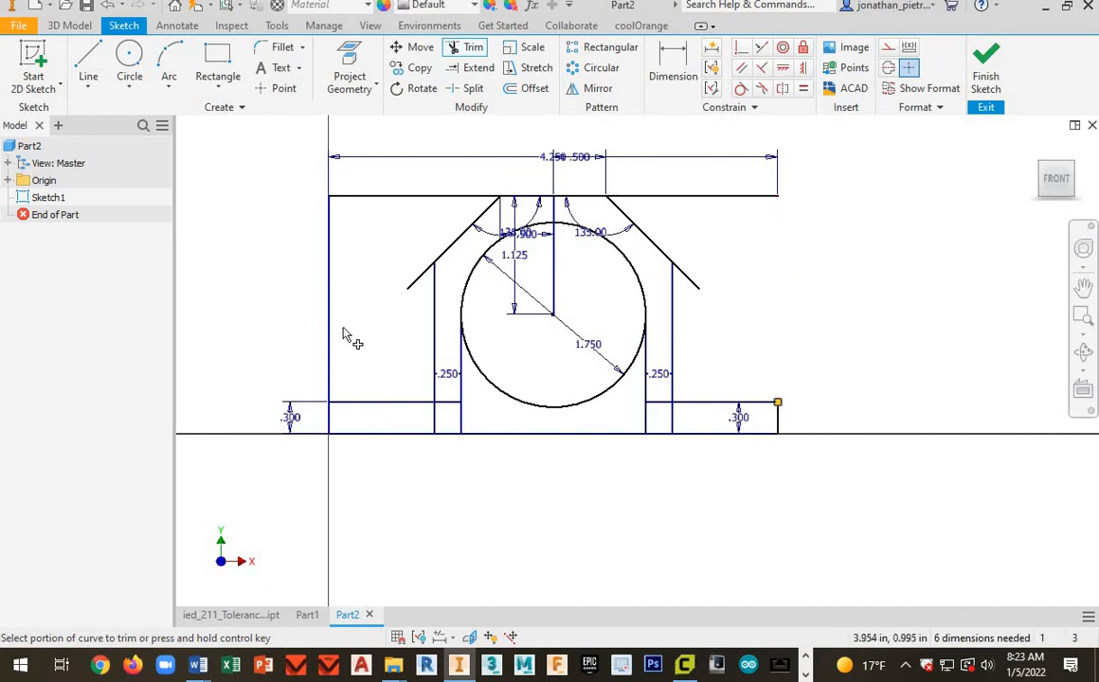
pyautogui.click(329, 326)
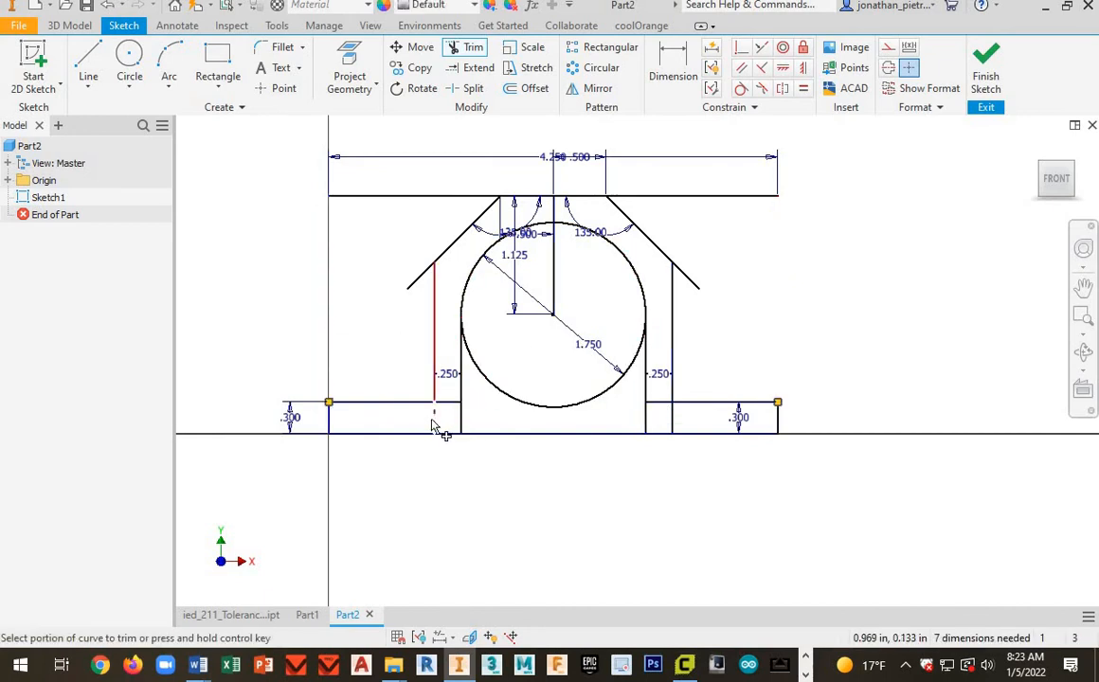
# Step: Trim the offset lines inside the flanges, the sloped lines' overhanging ends, the circle's lower half and the bottom edge between the legs
pyautogui.click(434, 424)
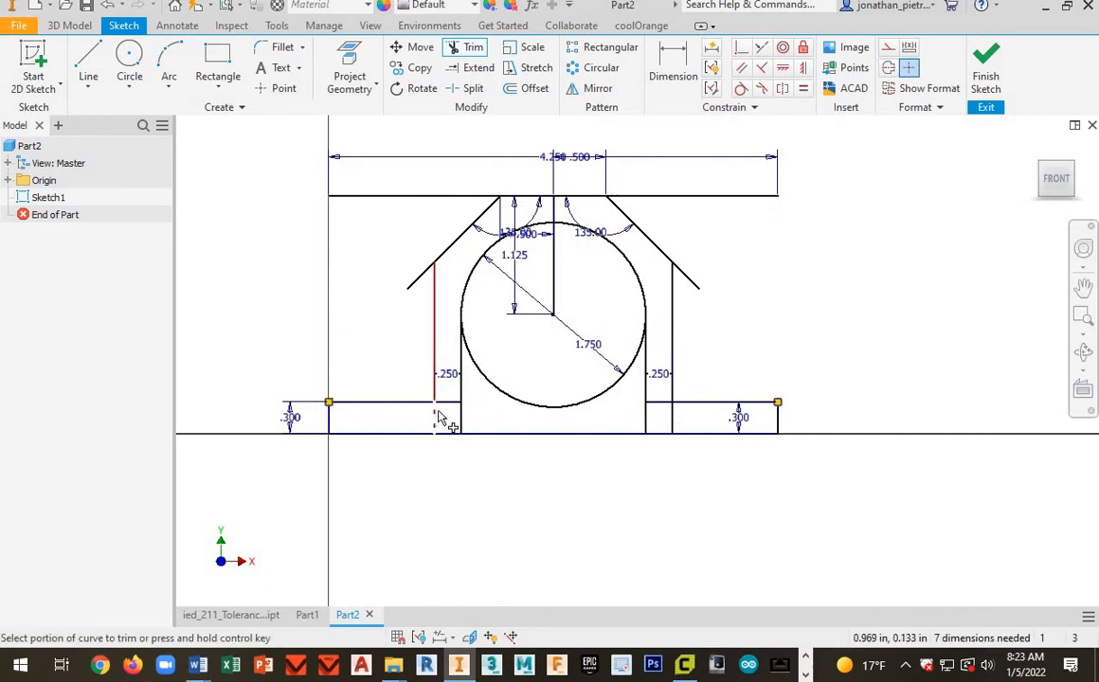
pyautogui.click(678, 428)
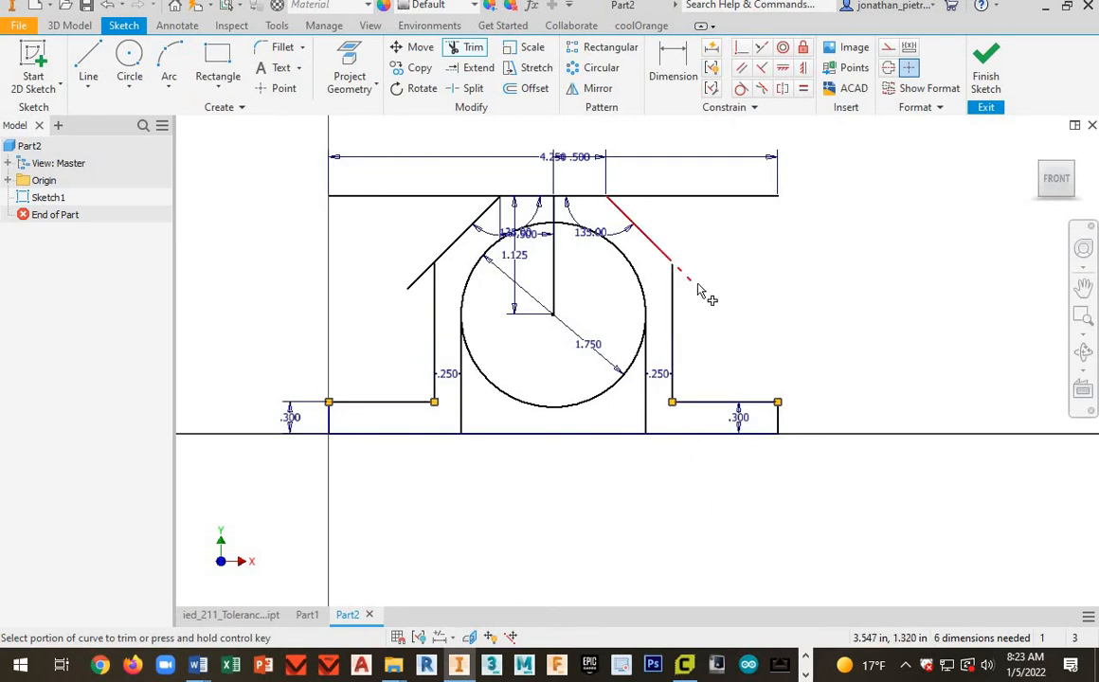
pyautogui.click(418, 278)
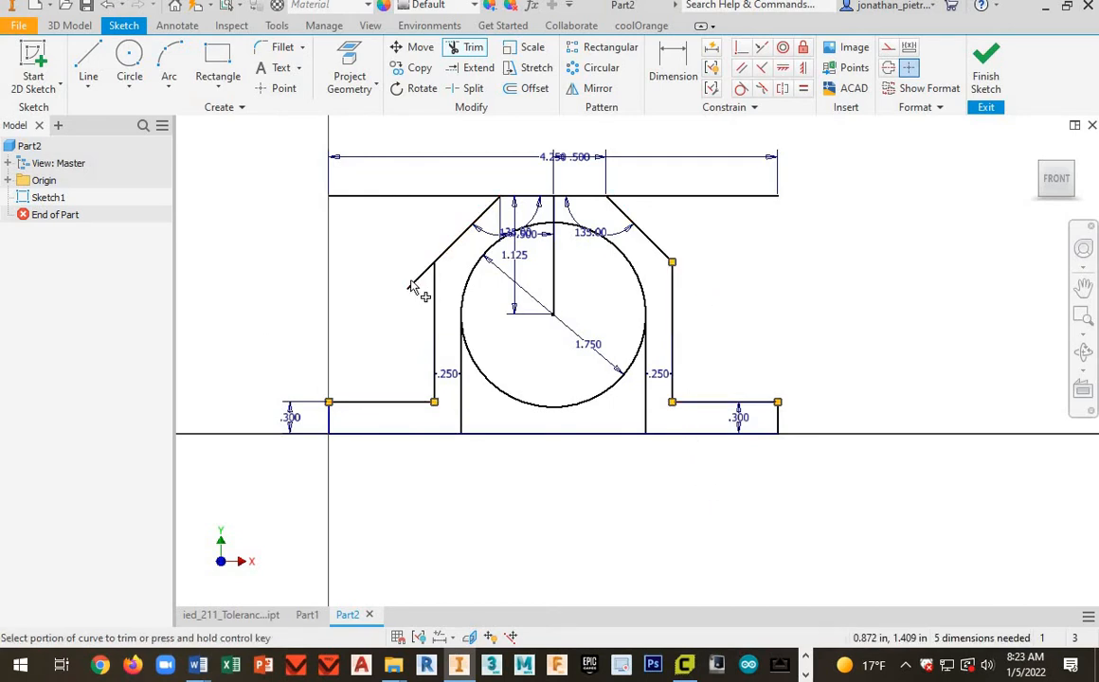
pyautogui.click(562, 405)
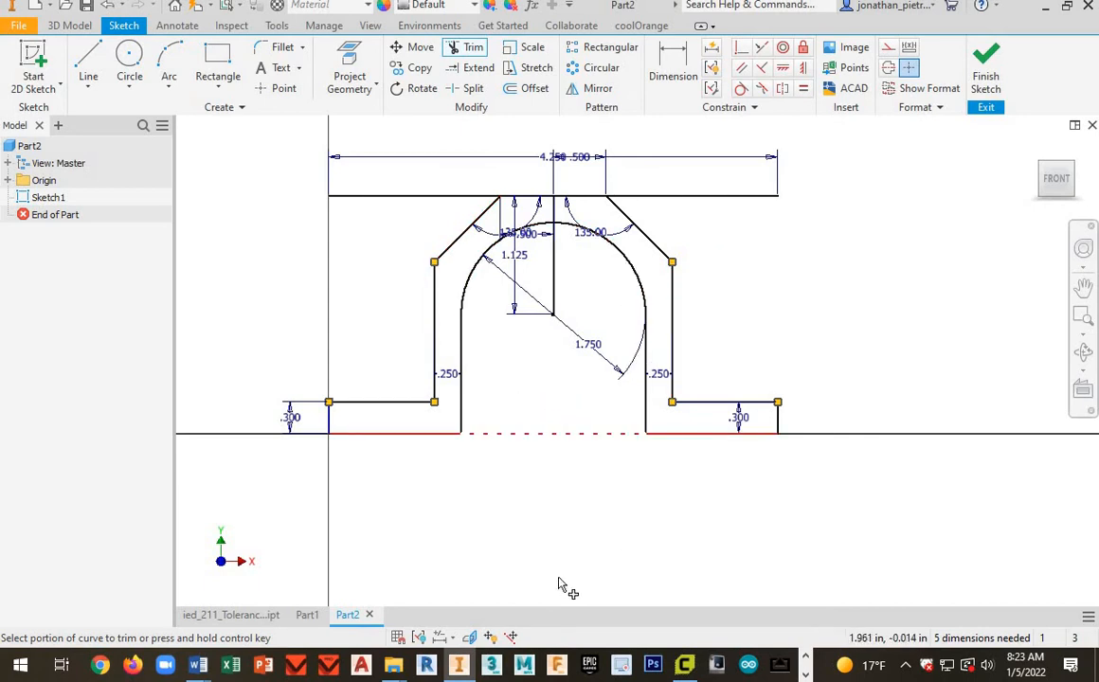
pyautogui.click(561, 434)
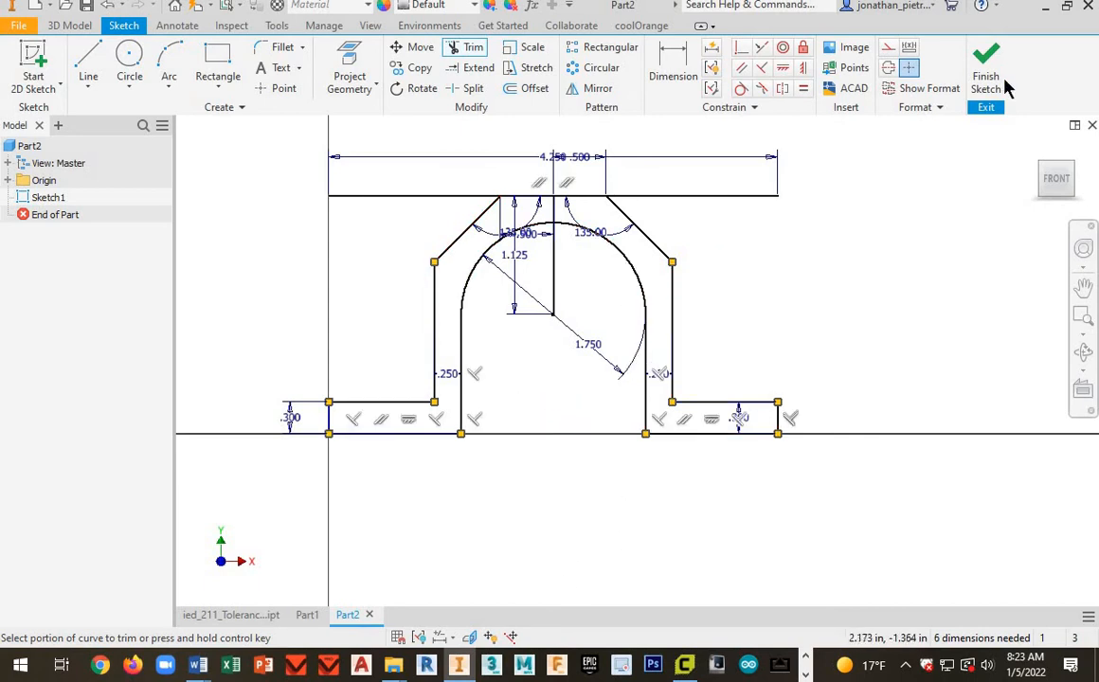
# Step: Try to trim the top line's overhangs beyond both sloped lines, and undo the trim
pyautogui.click(725, 197)
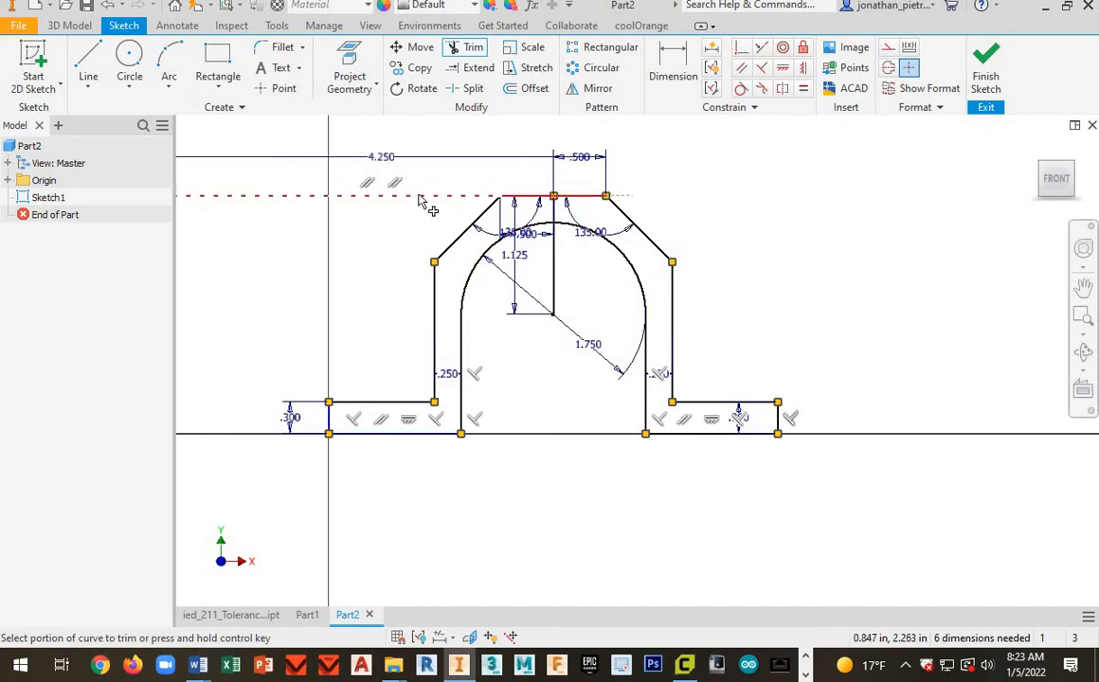
pyautogui.click(421, 209)
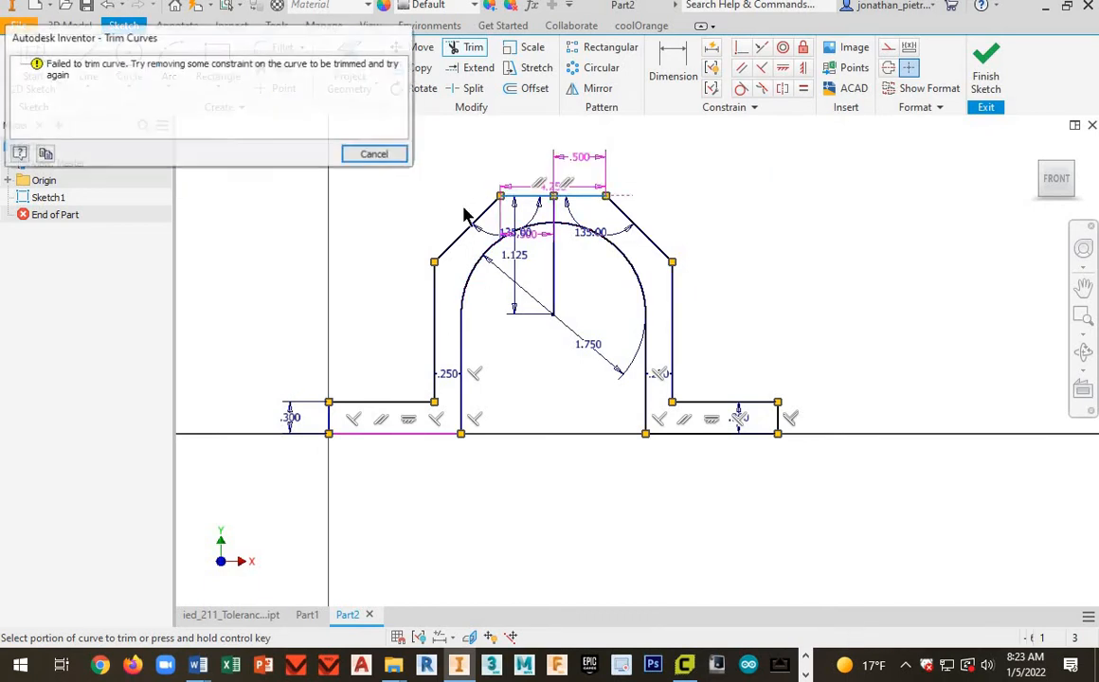
pyautogui.click(379, 155)
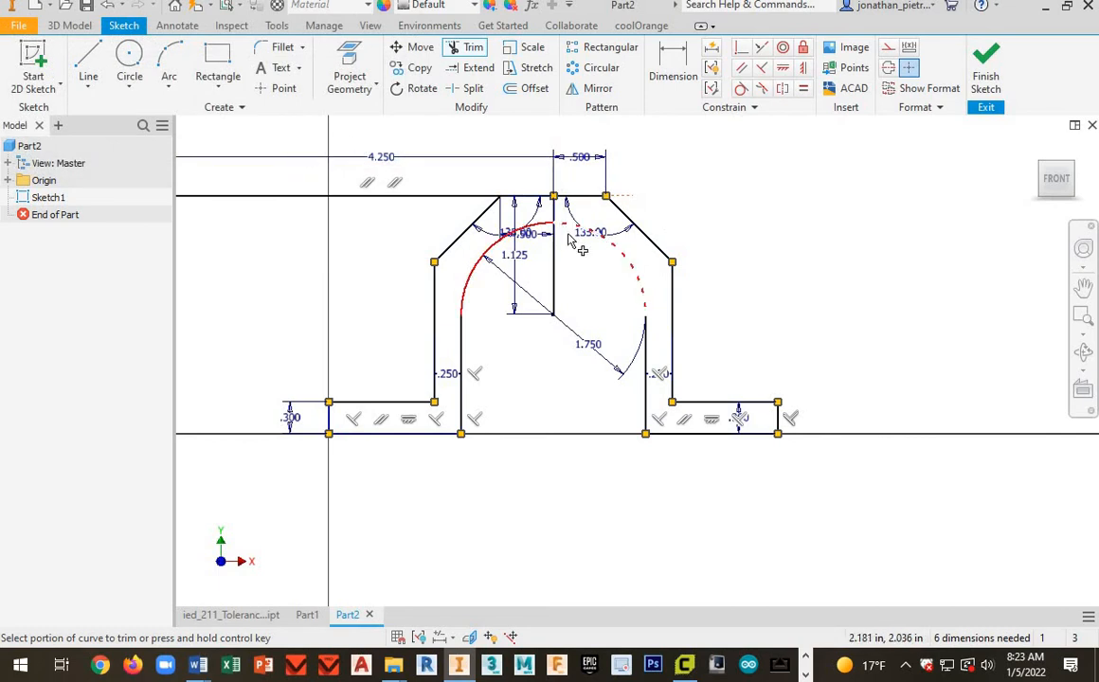
pyautogui.hotkey('ctrl', 'z')
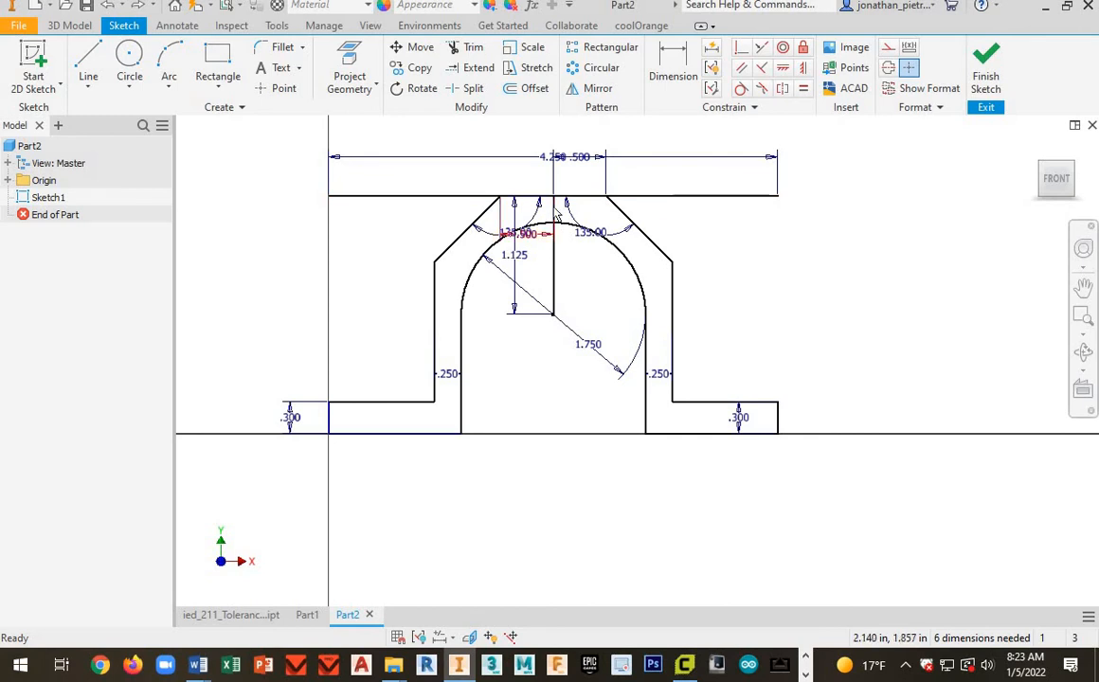
# Step: Trim the vertical center line between the arch and the top line, and finish the sketch
pyautogui.click(468, 48)
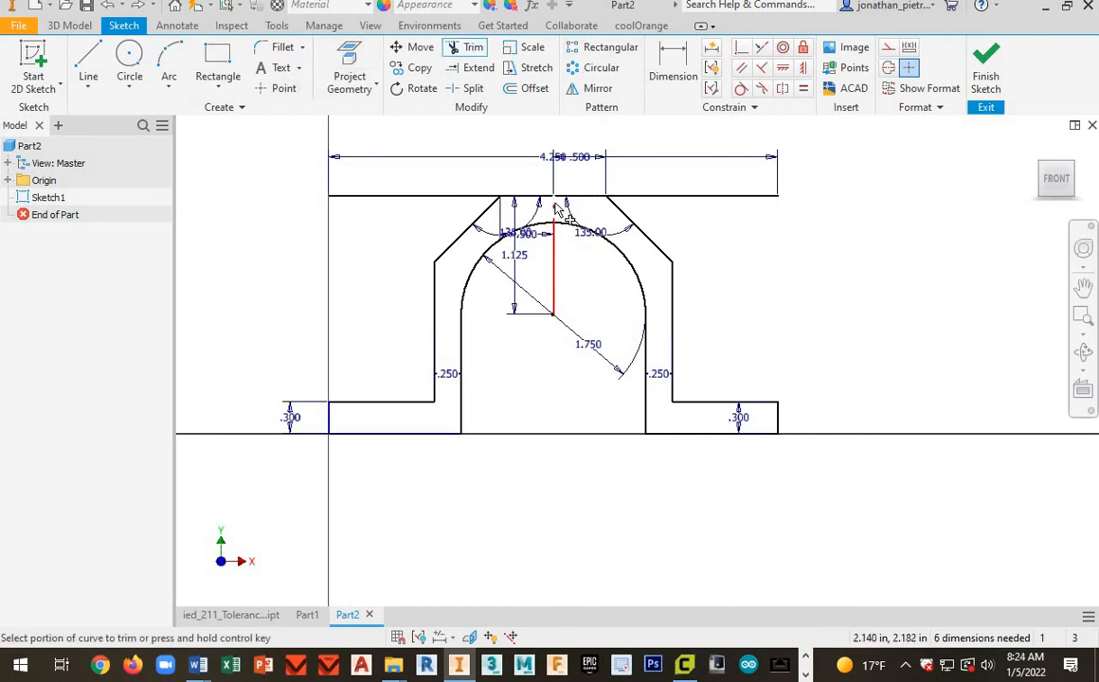
pyautogui.click(553, 210)
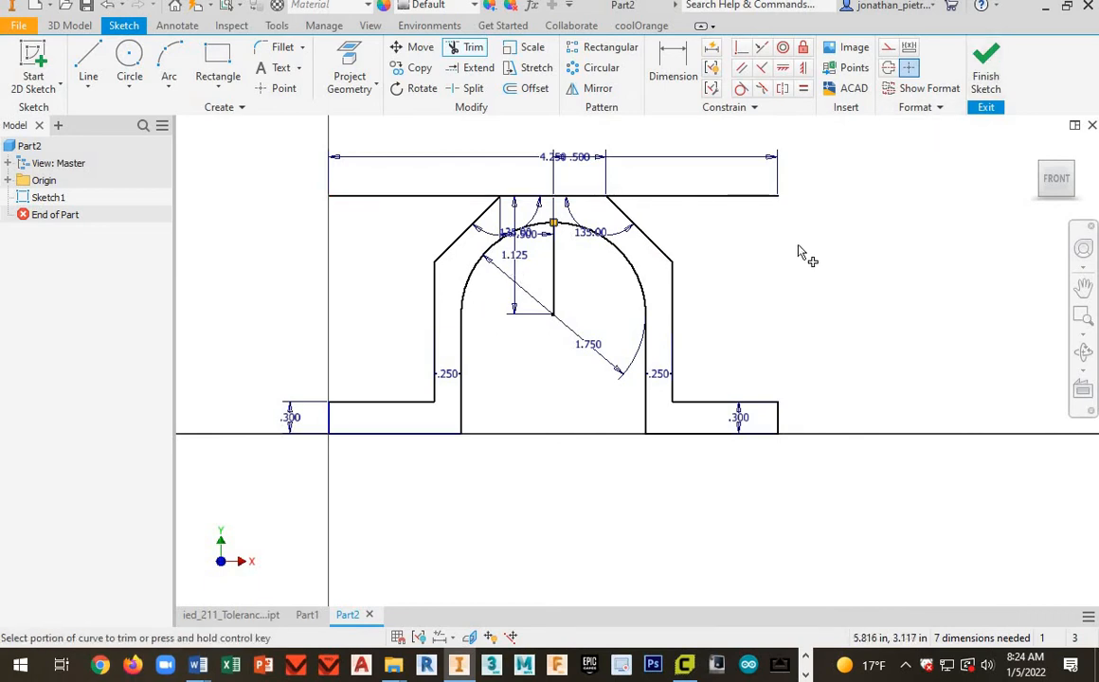
pyautogui.click(1000, 64)
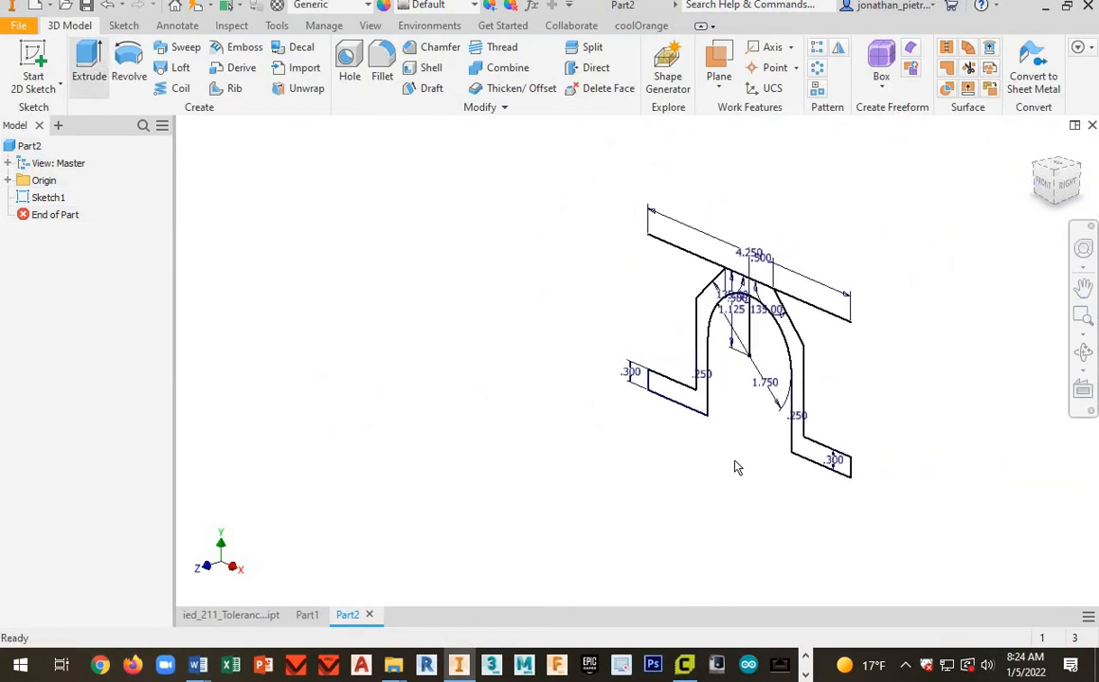
# Step: Extrude the closed bracket profile by 1.5 in
pyautogui.press('e')
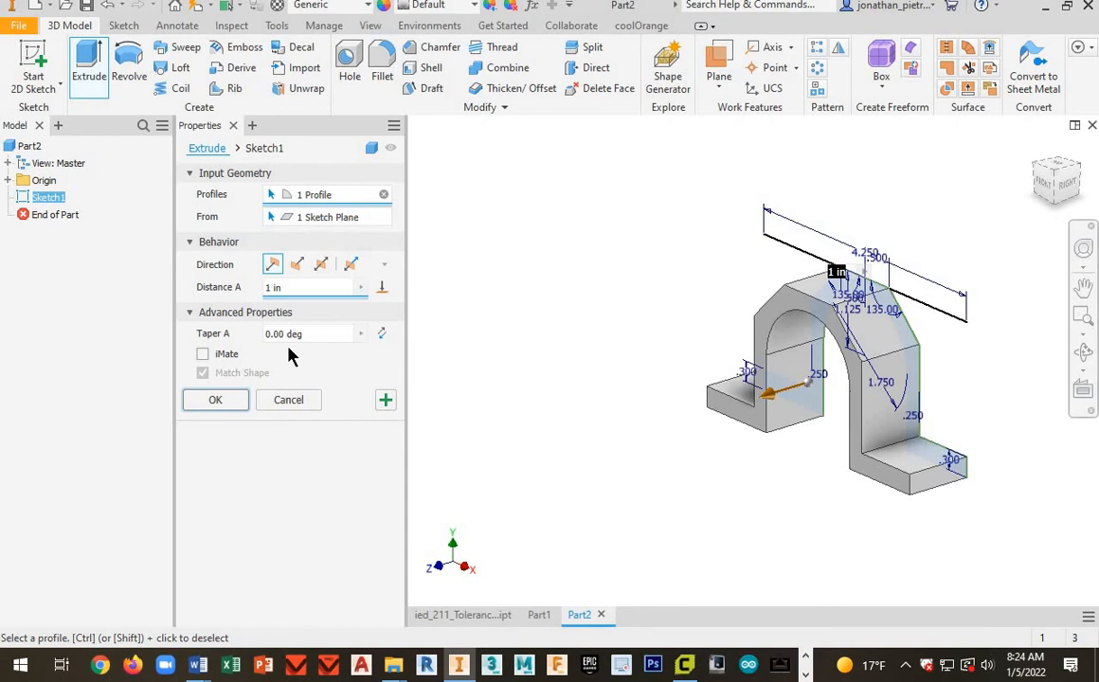
pyautogui.write('1.5')
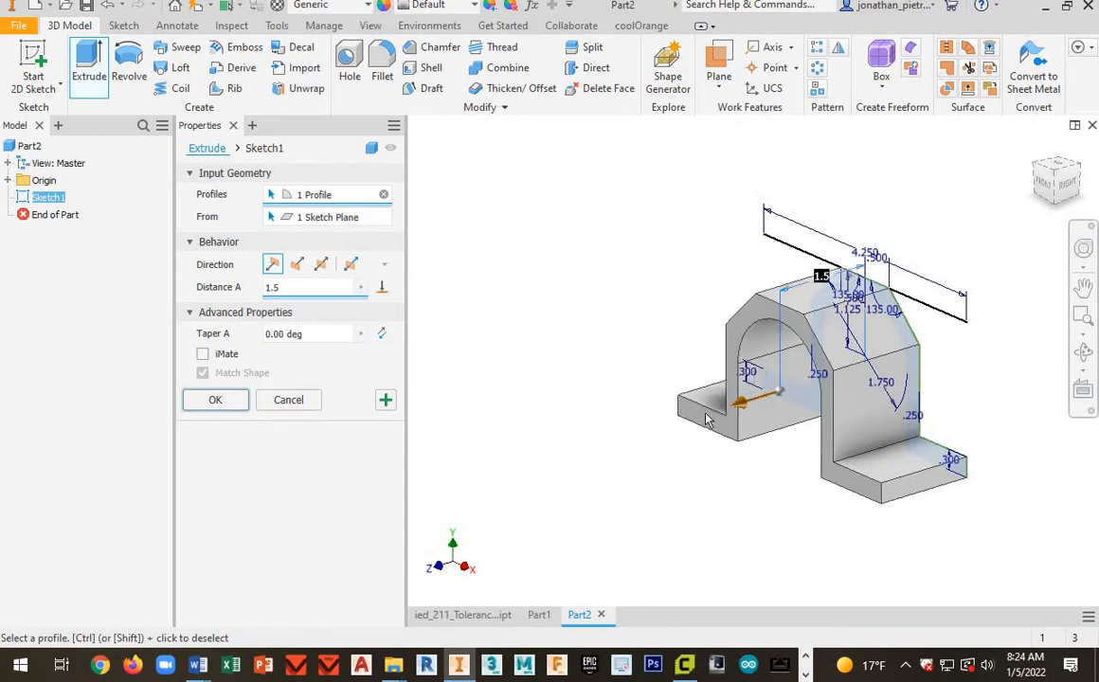
pyautogui.press('Return')
# Step: Place a 0.138 in counterbored through-all hole on the left flange's top face, about 0.37 in from the front edge and 0.43 in from the outer edge
pyautogui.press('F4')
pyautogui.moveTo(574, 474); pyautogui.dragTo(540, 488)
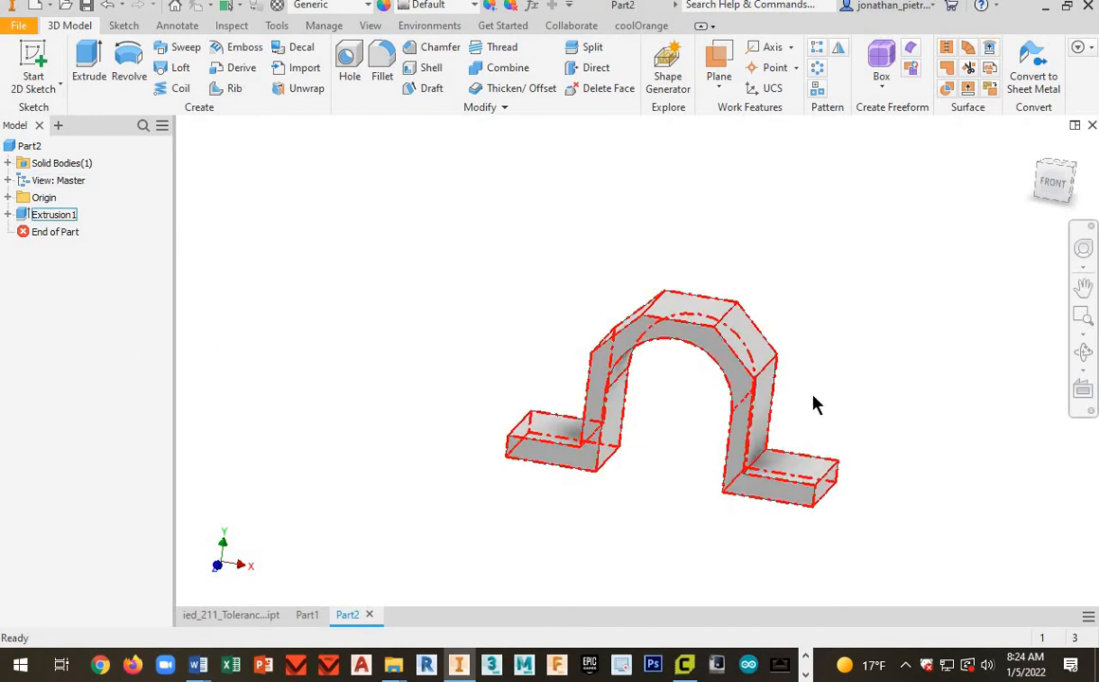
pyautogui.moveTo(642, 415)
pyautogui.mouseDown()
pyautogui.moveTo(616, 422)
pyautogui.moveTo(644, 439)
pyautogui.mouseUp()
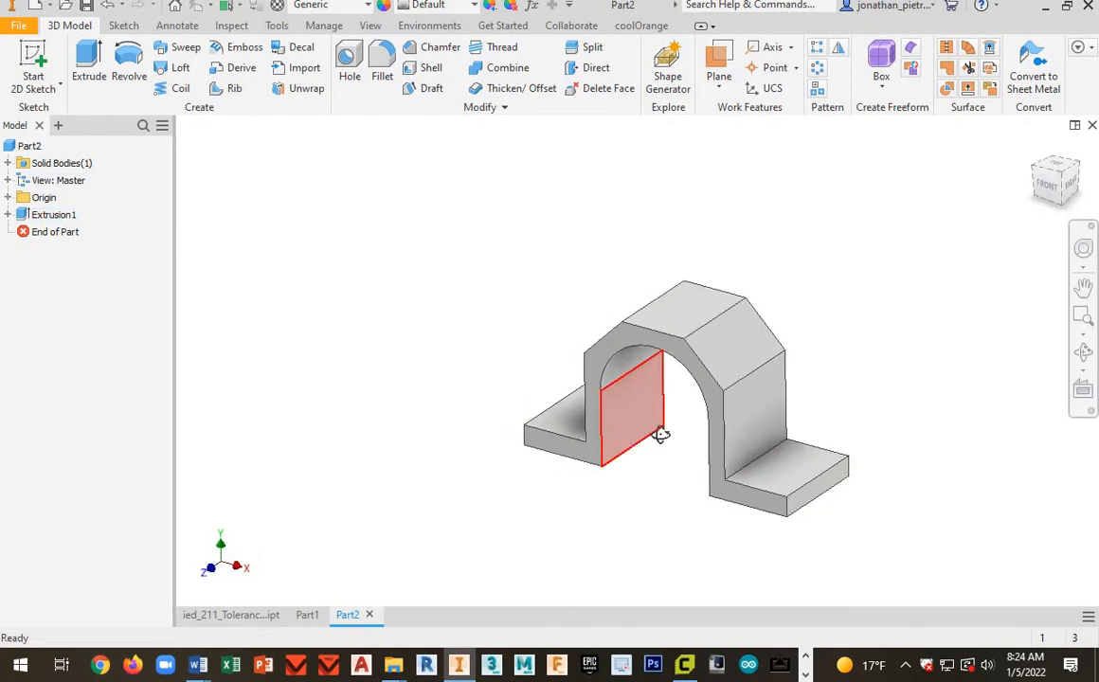
pyautogui.keyDown('shift'); pyautogui.moveTo(661, 434); pyautogui.dragTo(530, 361, button='middle'); pyautogui.keyUp('shift')
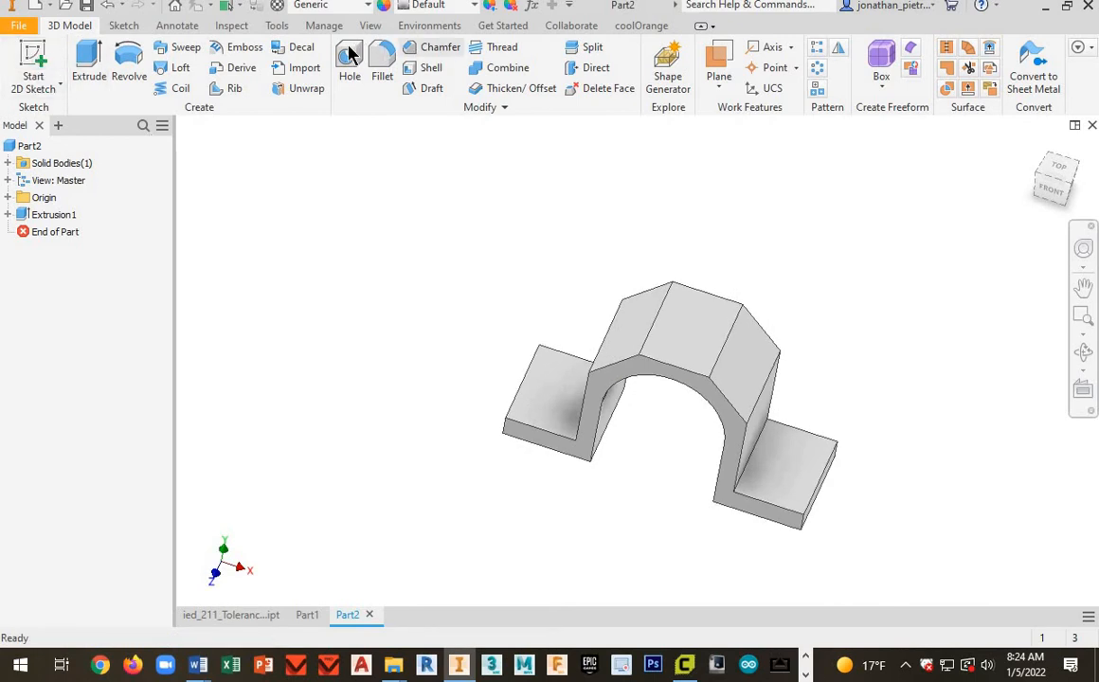
pyautogui.press('h')
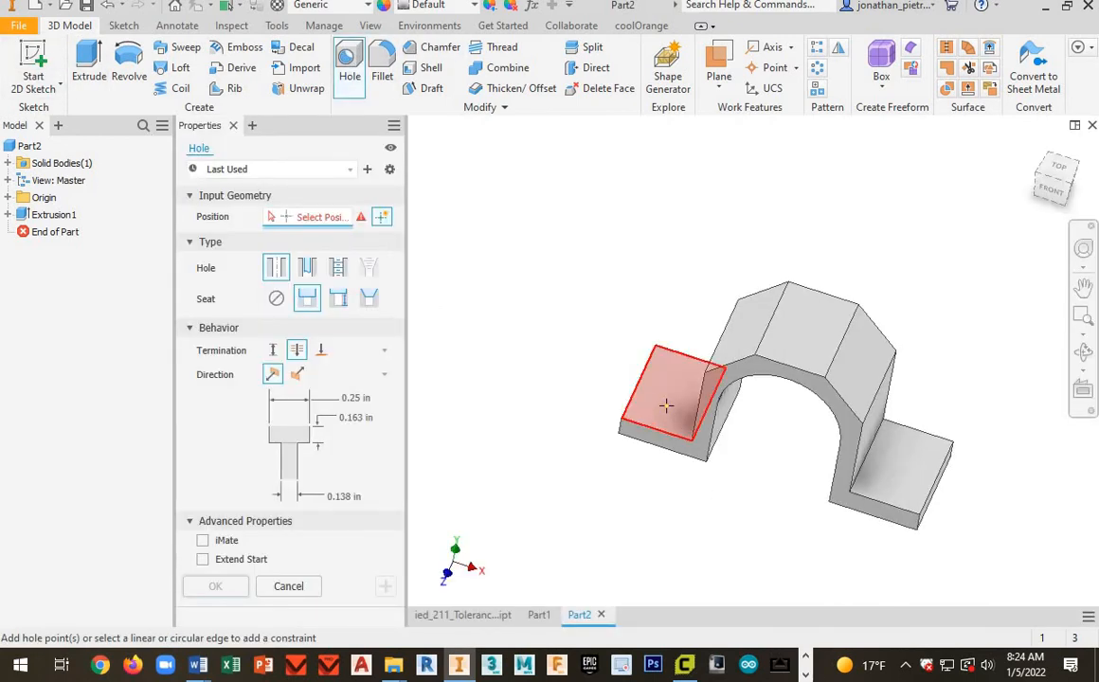
pyautogui.click(661, 409)
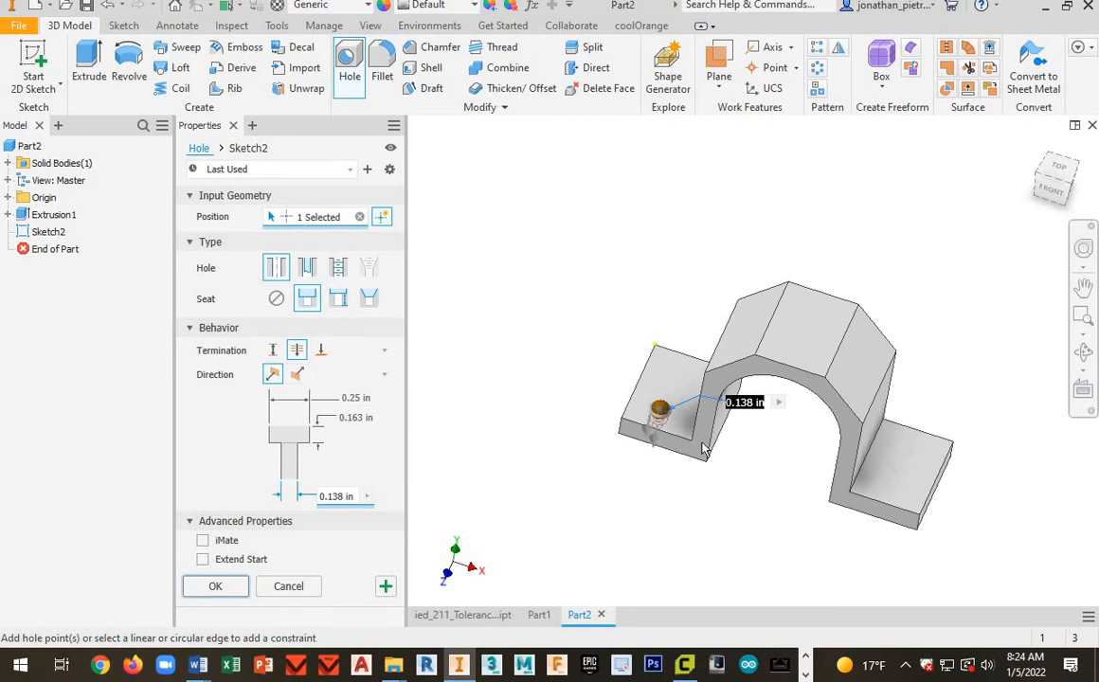
# Step: Dimension the hole center from the flange's front edge
pyautogui.click(645, 426)
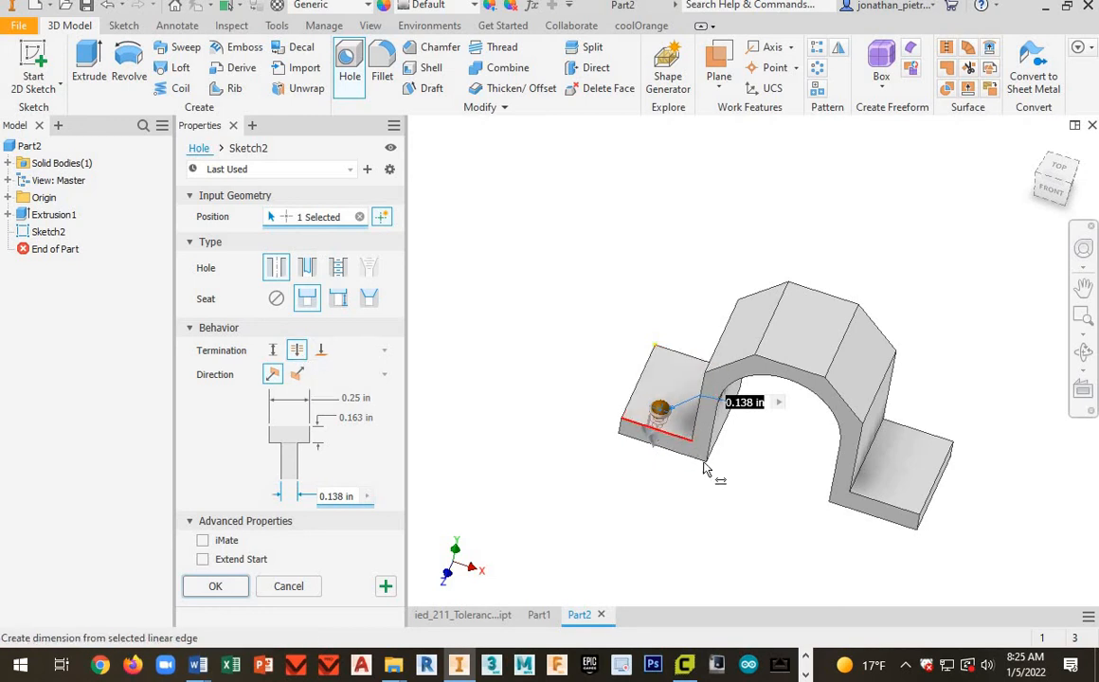
pyautogui.moveTo(706, 471)
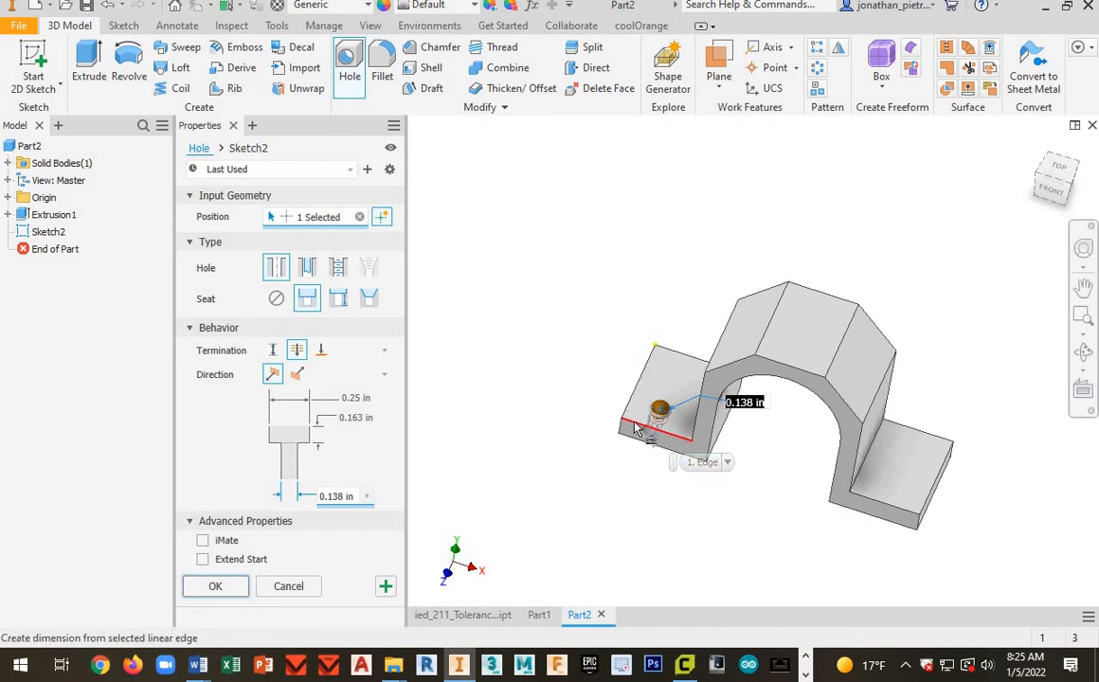
pyautogui.click(664, 430)
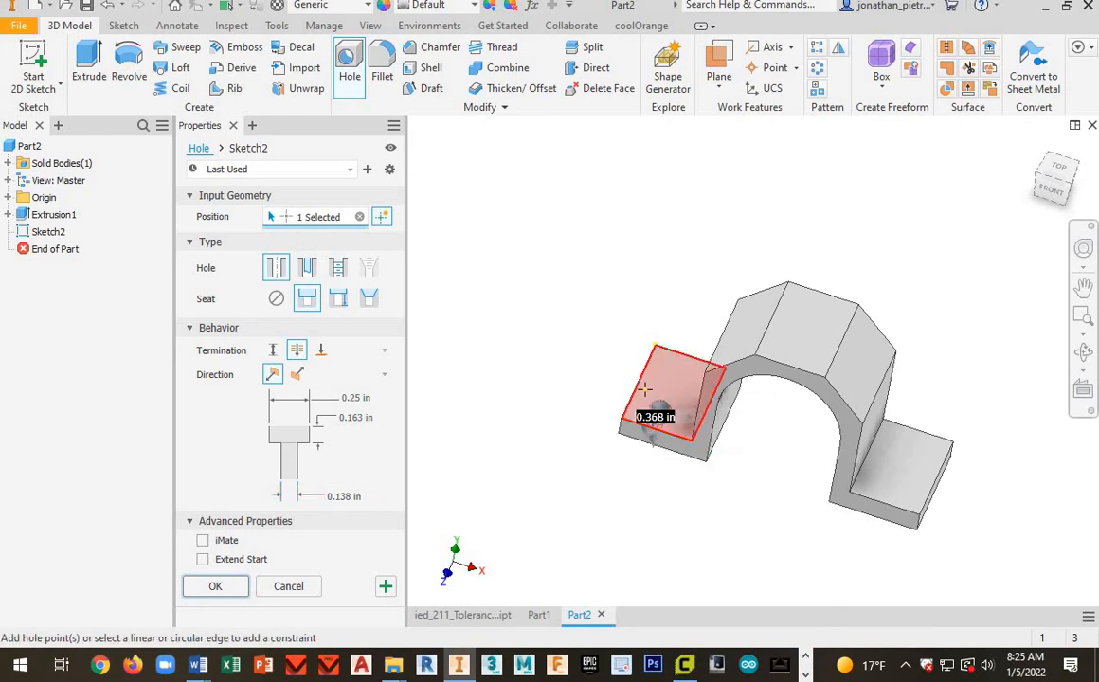
pyautogui.write('25')
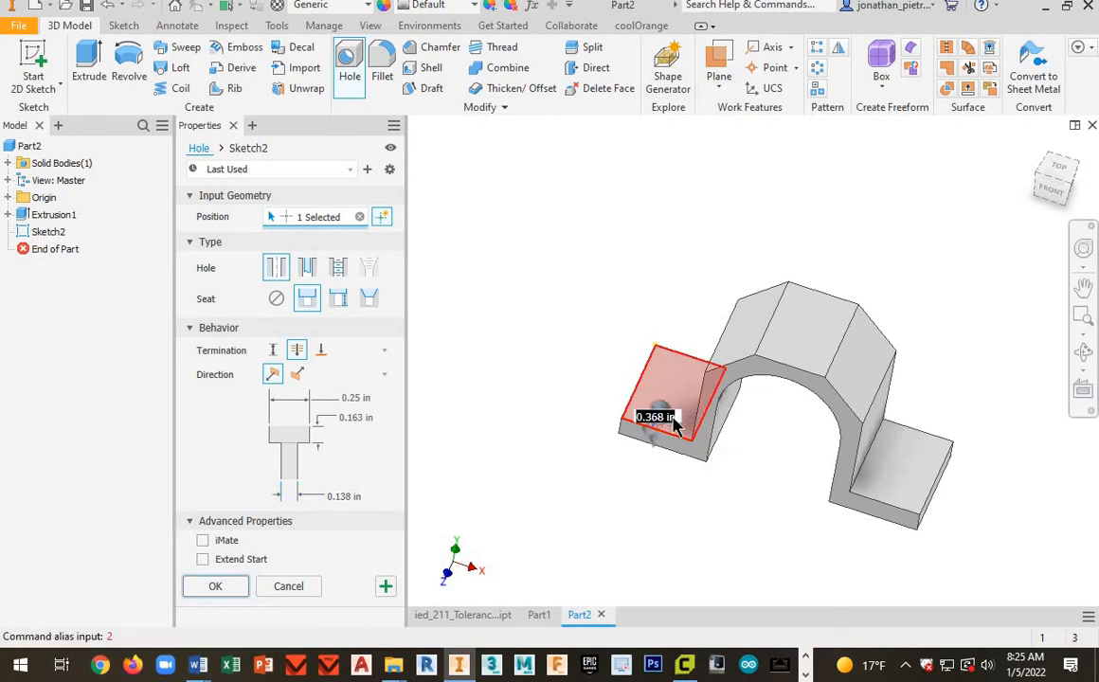
# Step: Set the hole center 0.5 in from the flange's outer edge and create the hole
pyautogui.click(630, 405)
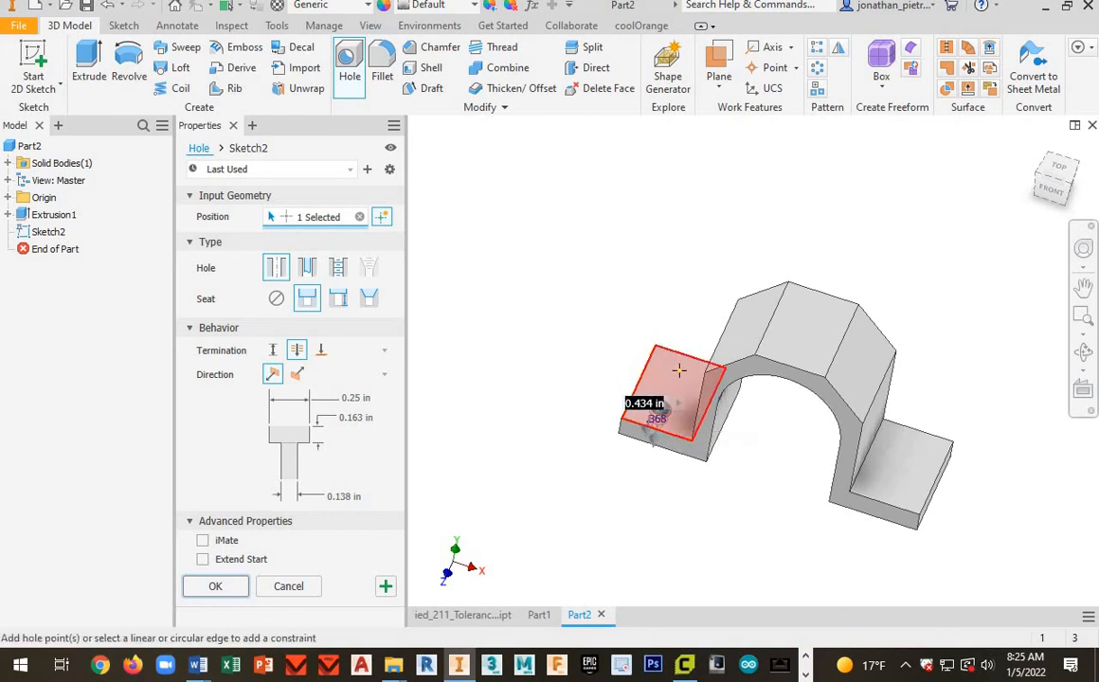
pyautogui.press('Return')
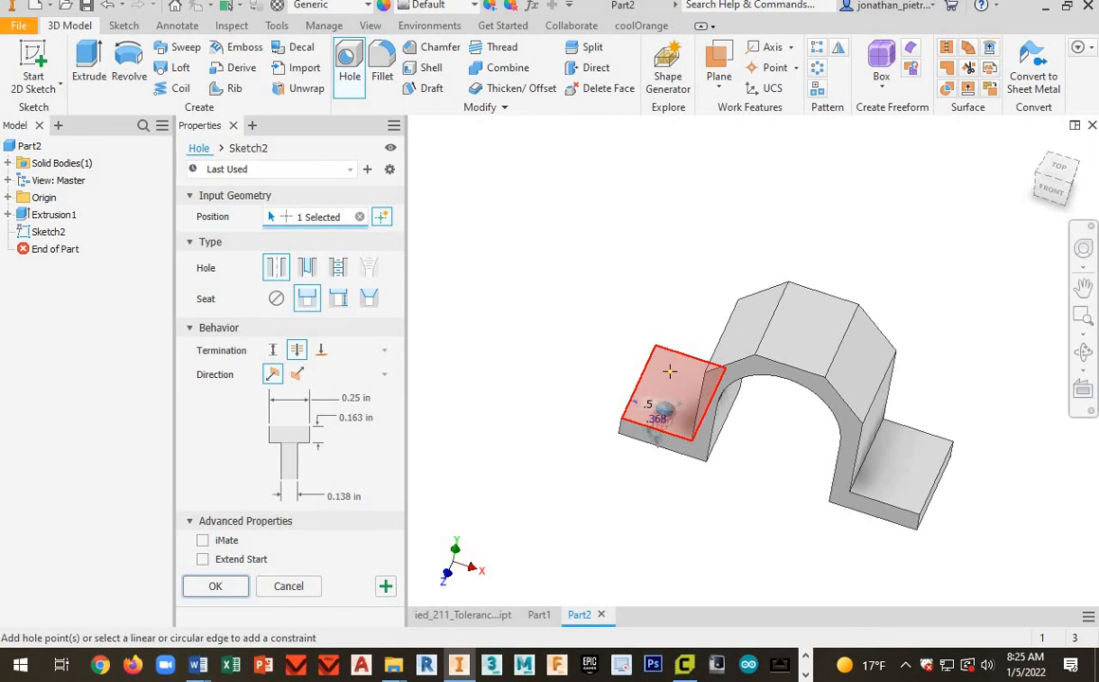
pyautogui.click(215, 587)
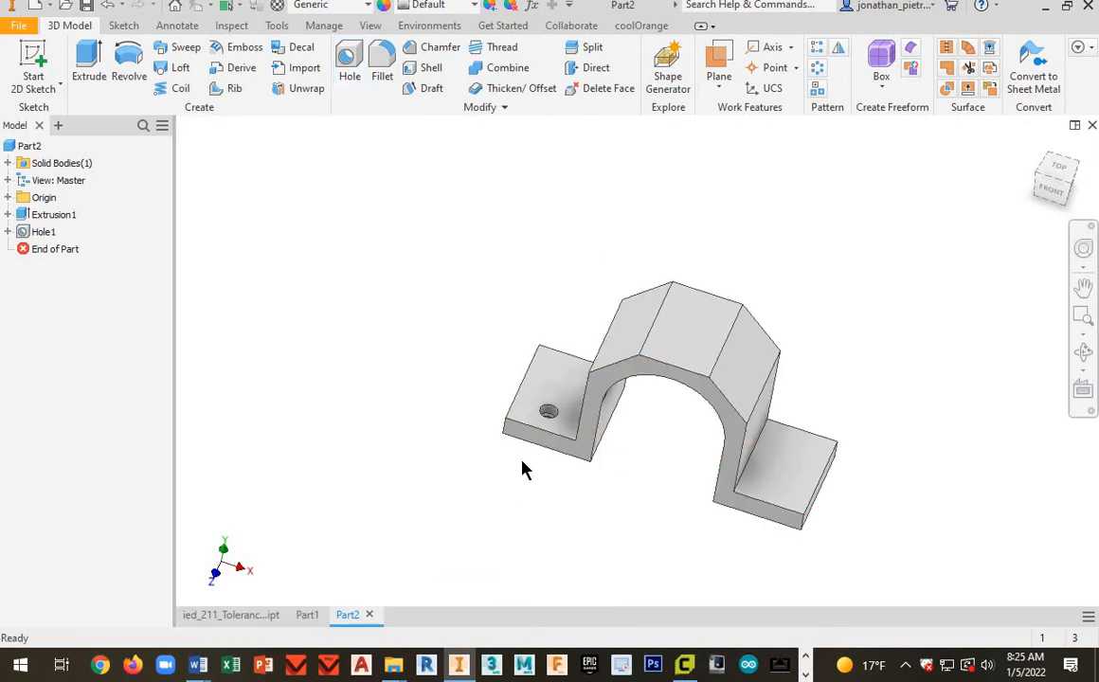
pyautogui.moveTo(536, 465)
pyautogui.keyDown('shift'); pyautogui.mouseDown(button='middle')
pyautogui.moveTo(515, 493)
pyautogui.moveTo(552, 417)
pyautogui.mouseUp(button='middle'); pyautogui.keyUp('shift')
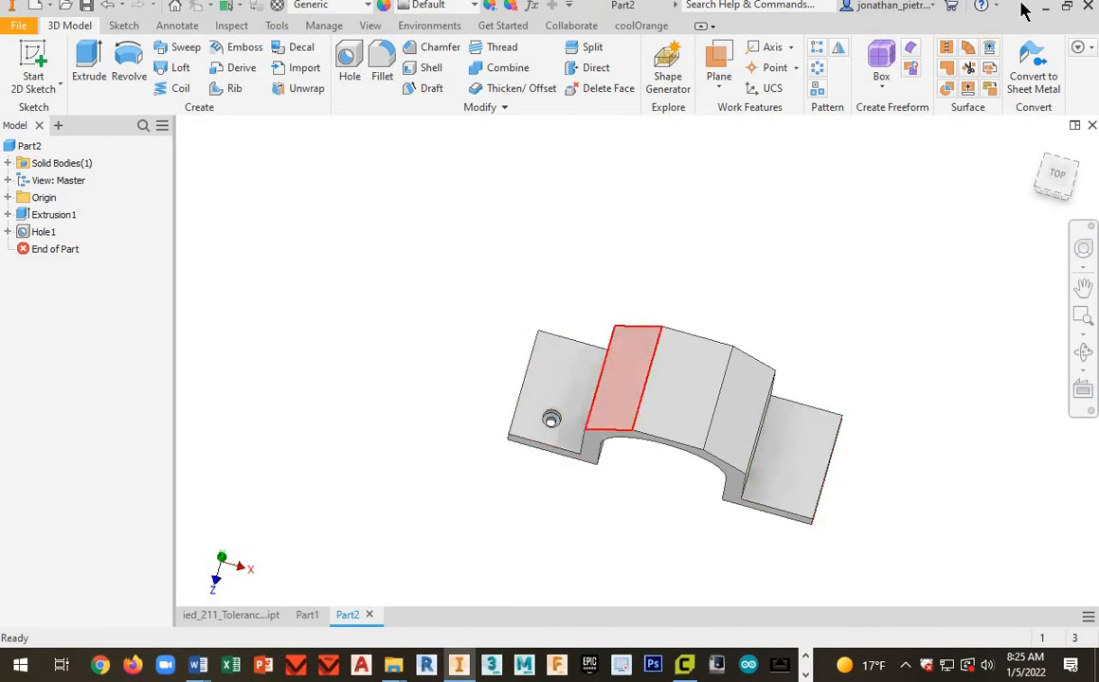
pyautogui.click(818, 49)
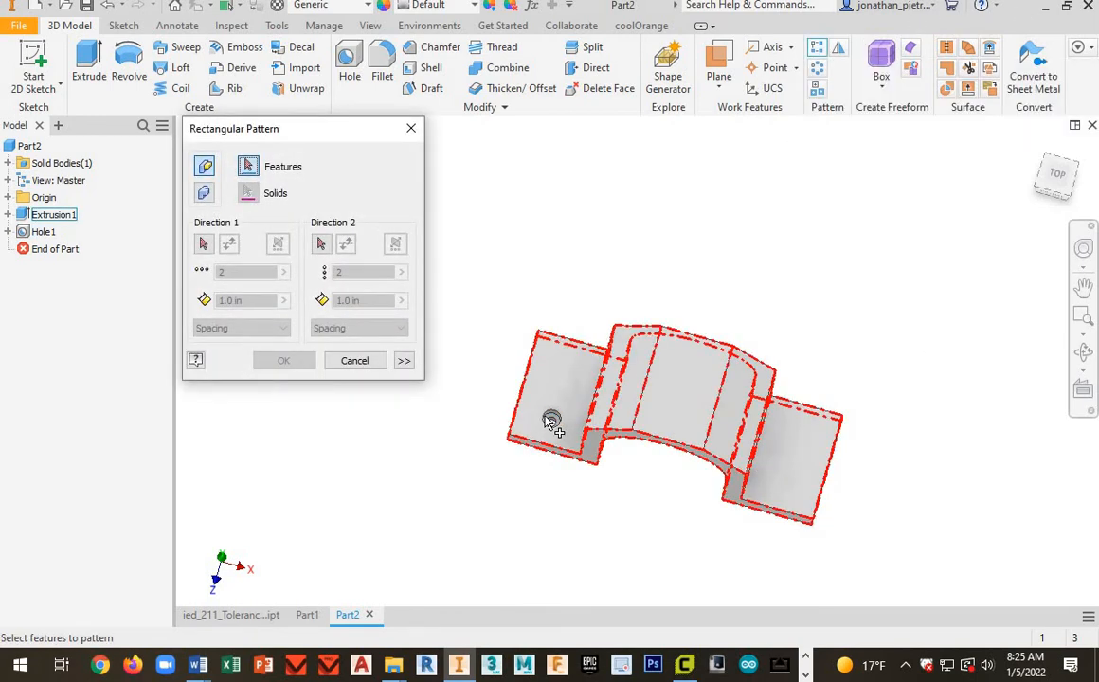
pyautogui.click(551, 421)
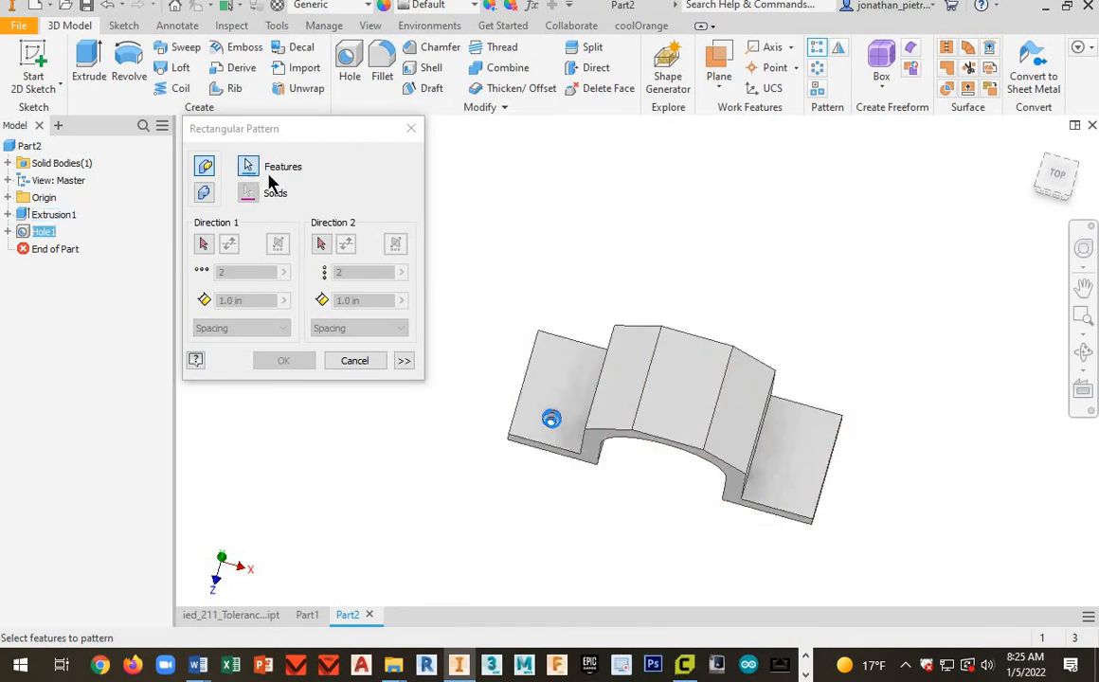
pyautogui.click(202, 245)
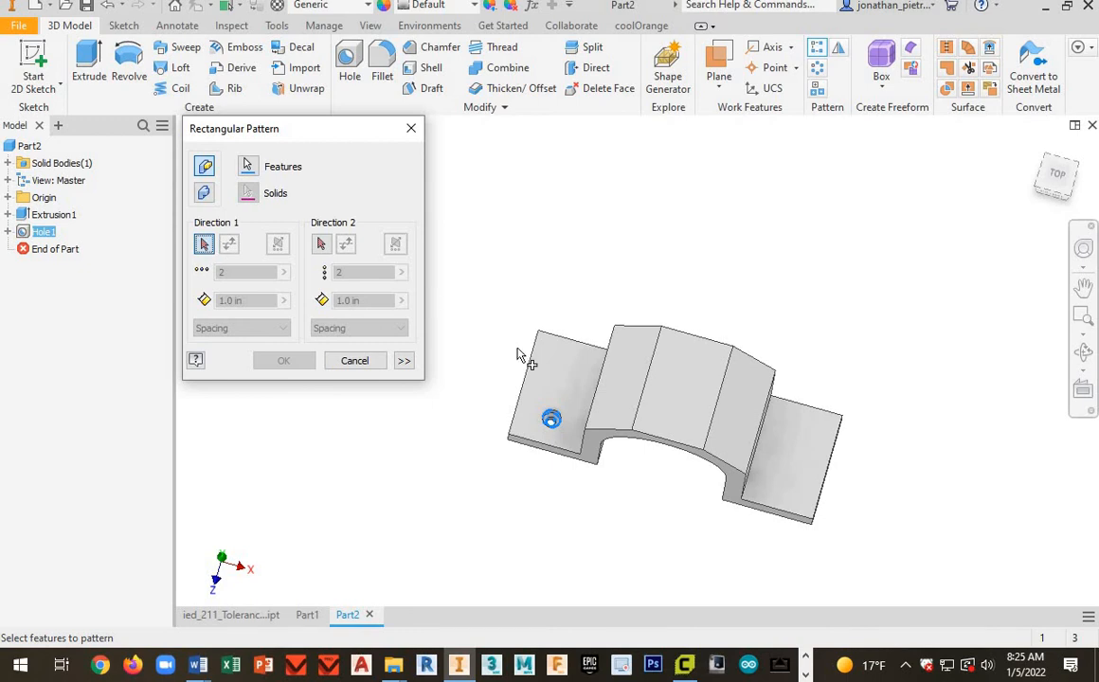
pyautogui.click(522, 399)
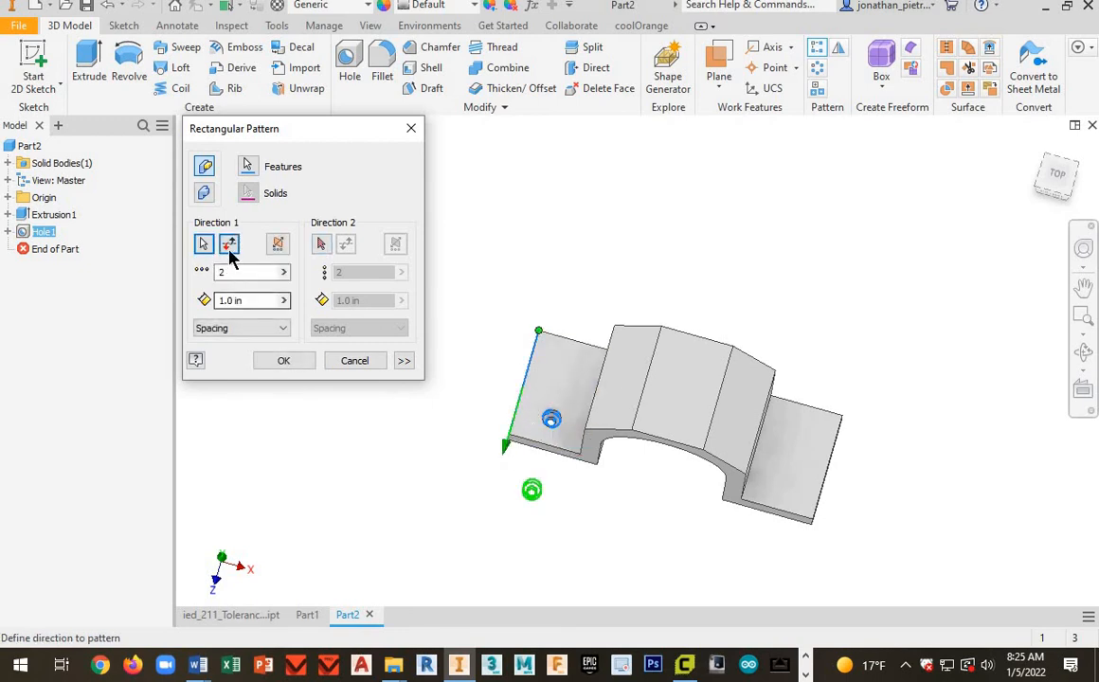
pyautogui.click(532, 489)
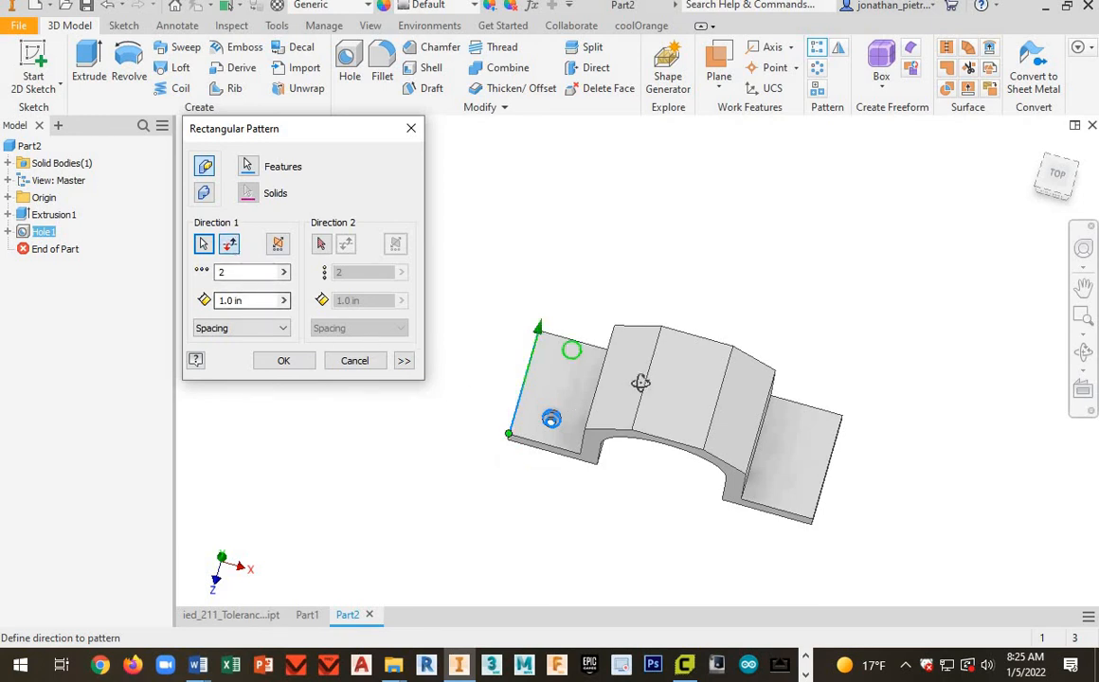
pyautogui.moveTo(642, 380)
pyautogui.keyDown('shift'); pyautogui.mouseDown(button='middle')
pyautogui.moveTo(668, 380)
pyautogui.moveTo(635, 390)
pyautogui.mouseUp(button='middle'); pyautogui.keyUp('shift')
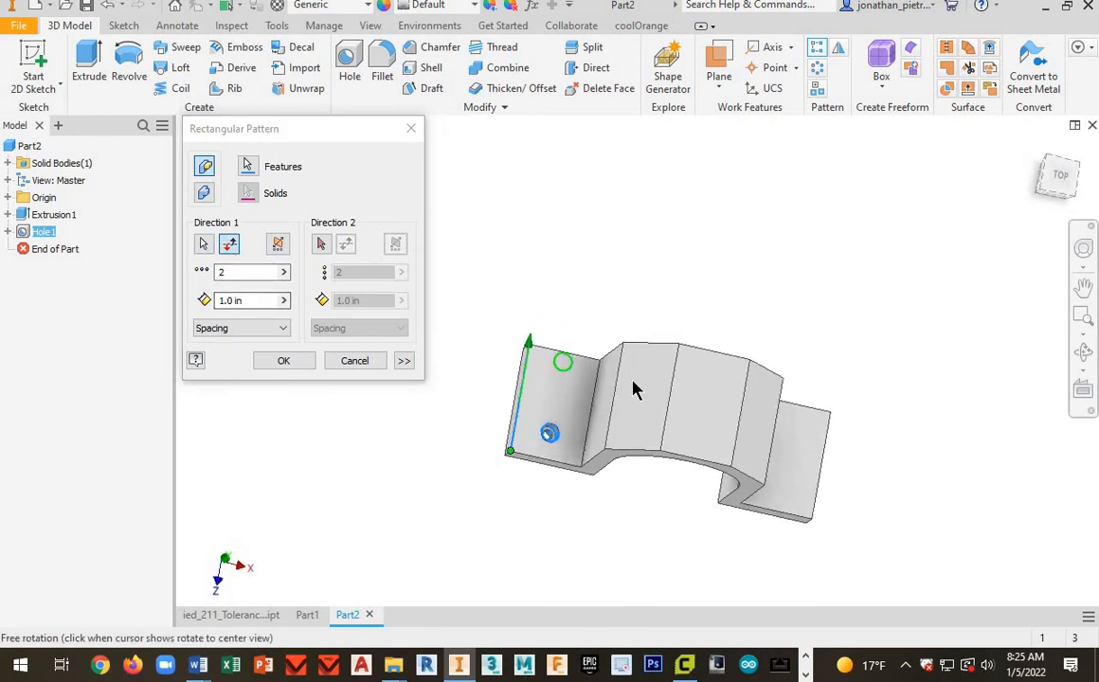
pyautogui.click(337, 362)
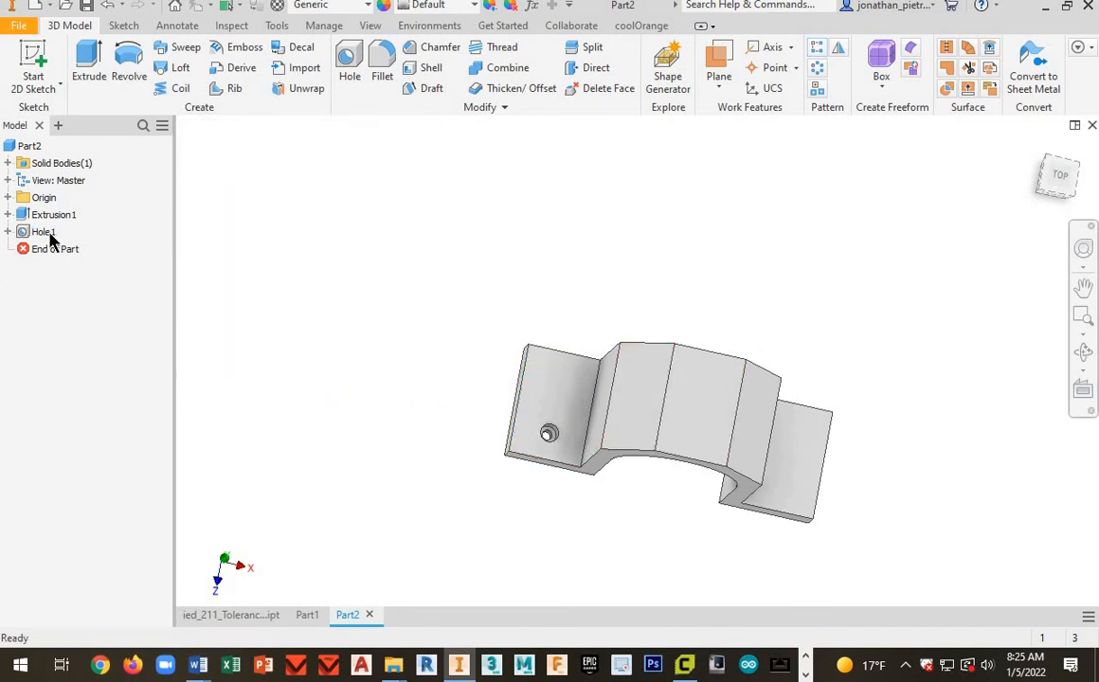
# Step: Edit the counterbored hole on the left flange so its center is 0.25 in from the flange's front edge
pyautogui.rightClick(44, 232)
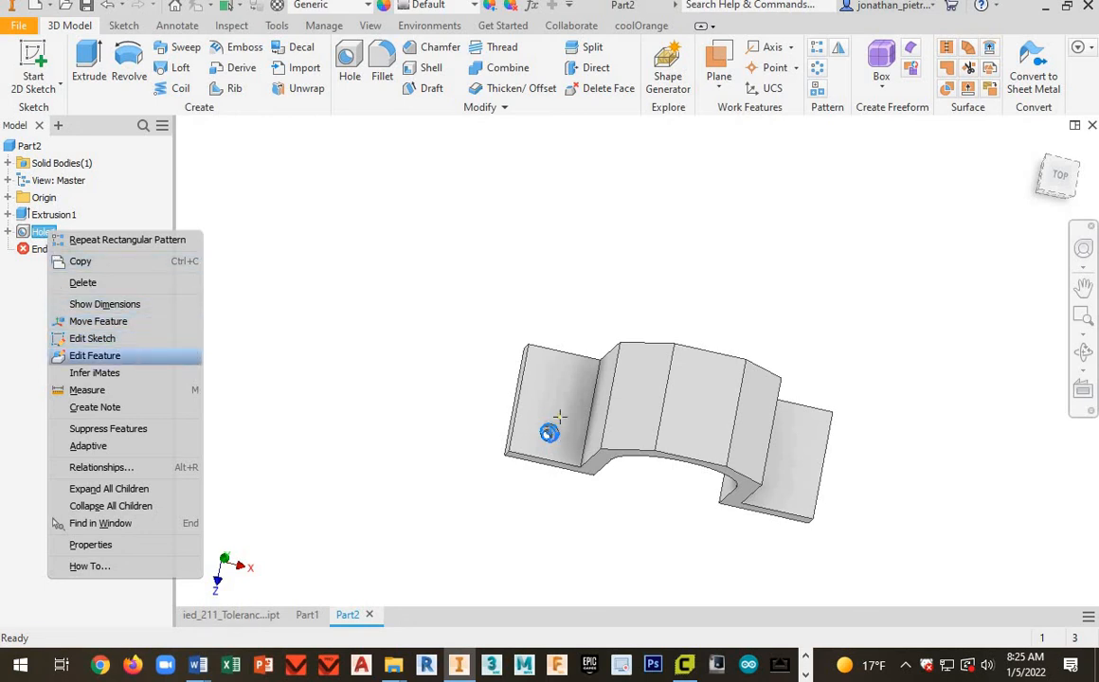
pyautogui.click(95, 355)
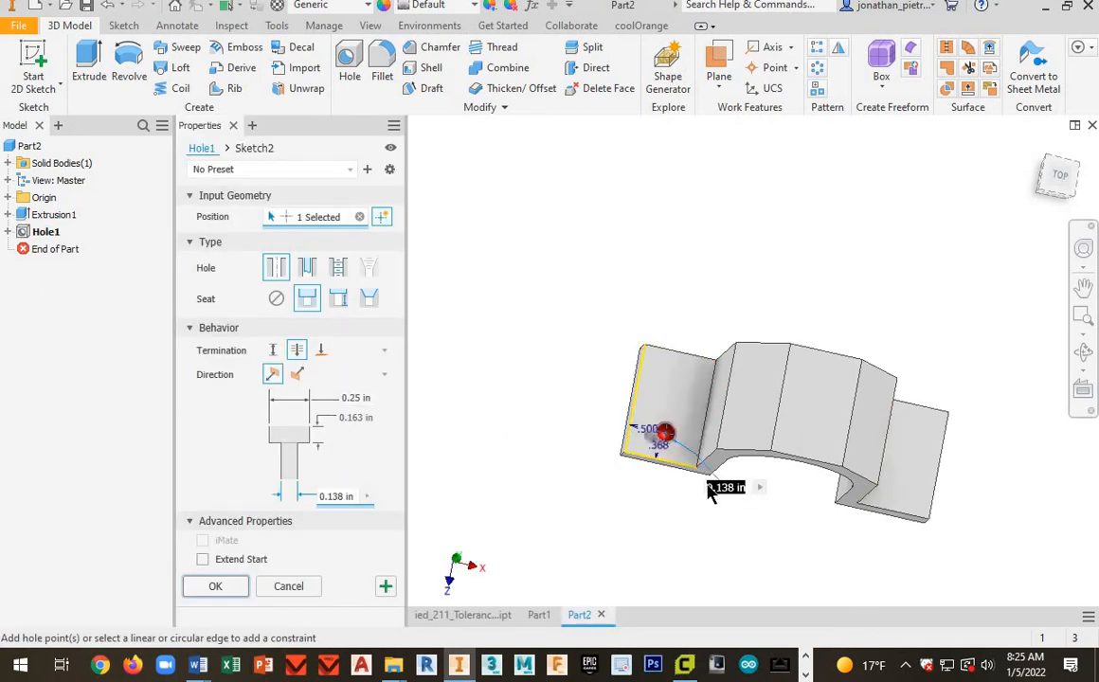
pyautogui.scroll(4, 678, 487)
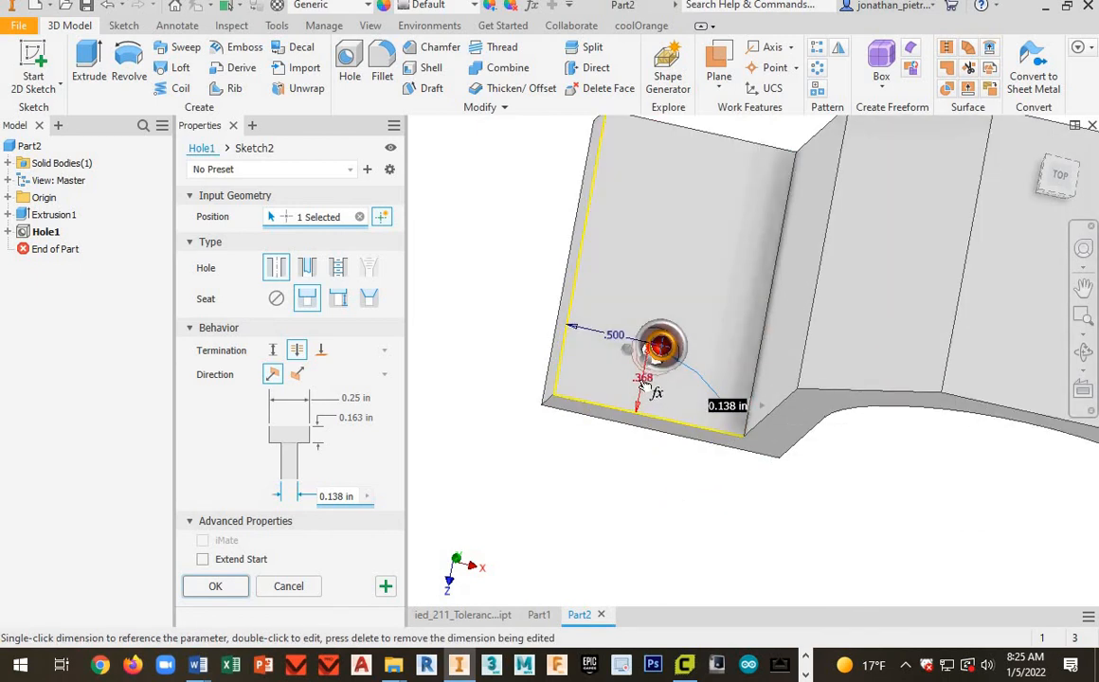
pyautogui.doubleClick(644, 377)
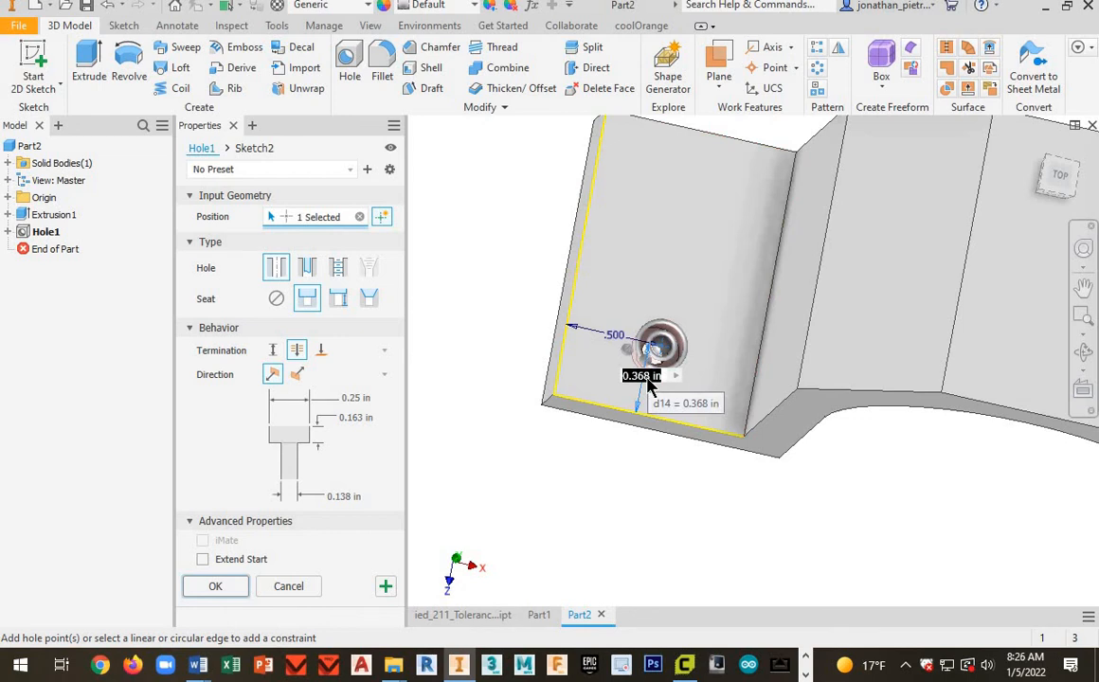
pyautogui.write('.25')
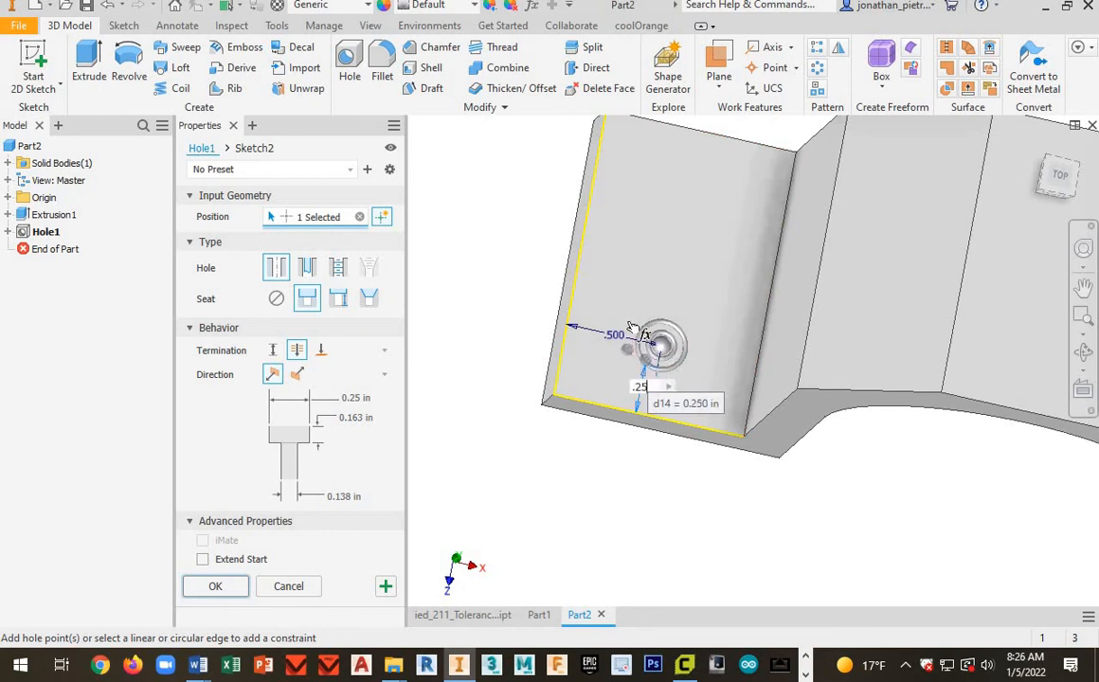
pyautogui.press('Return')
pyautogui.press('Return')
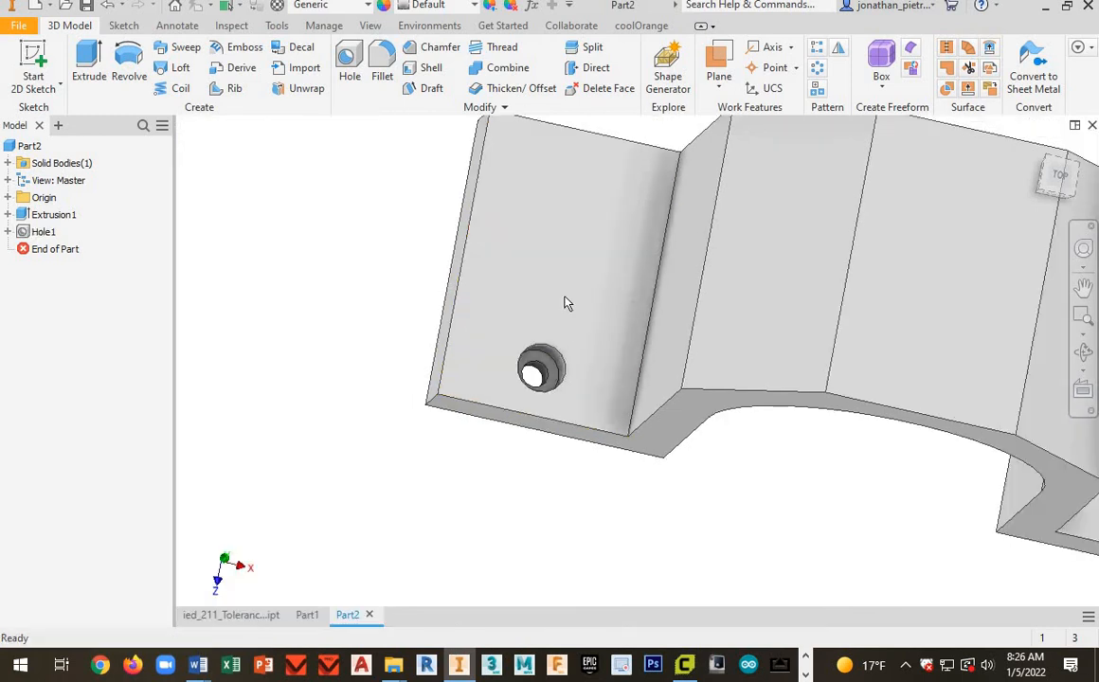
# Step: Pattern the counterbored hole toward the back along the left flange's outer edge, with 2 instances spaced 1.0 in apart
pyautogui.click(817, 51)
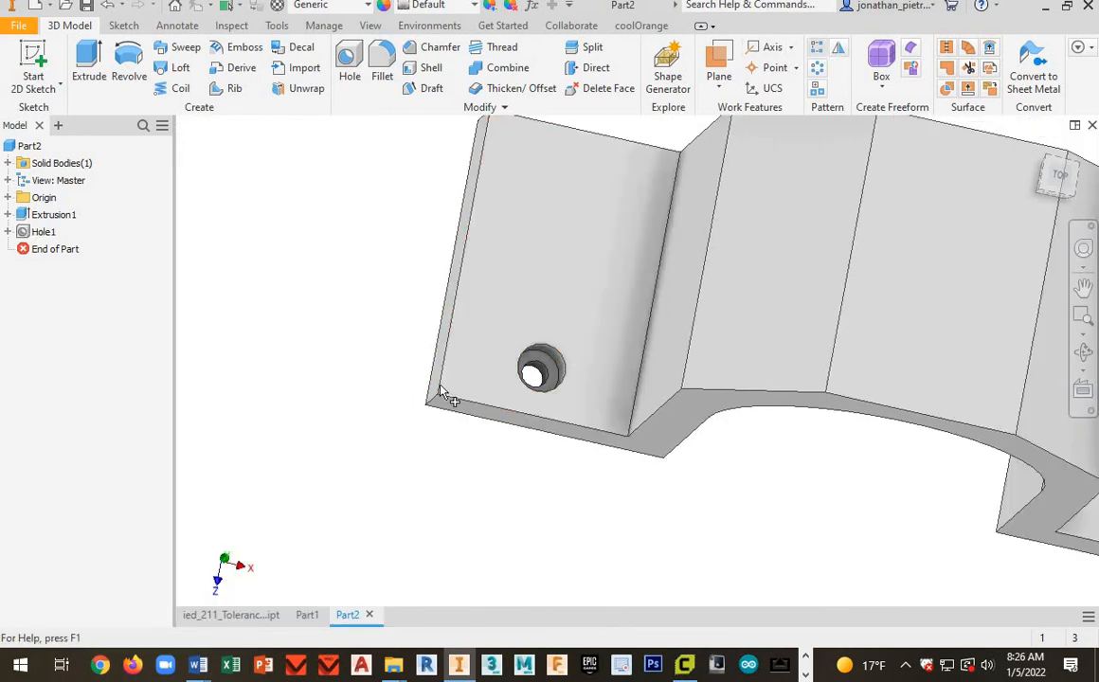
pyautogui.click(538, 366)
pyautogui.click(203, 244)
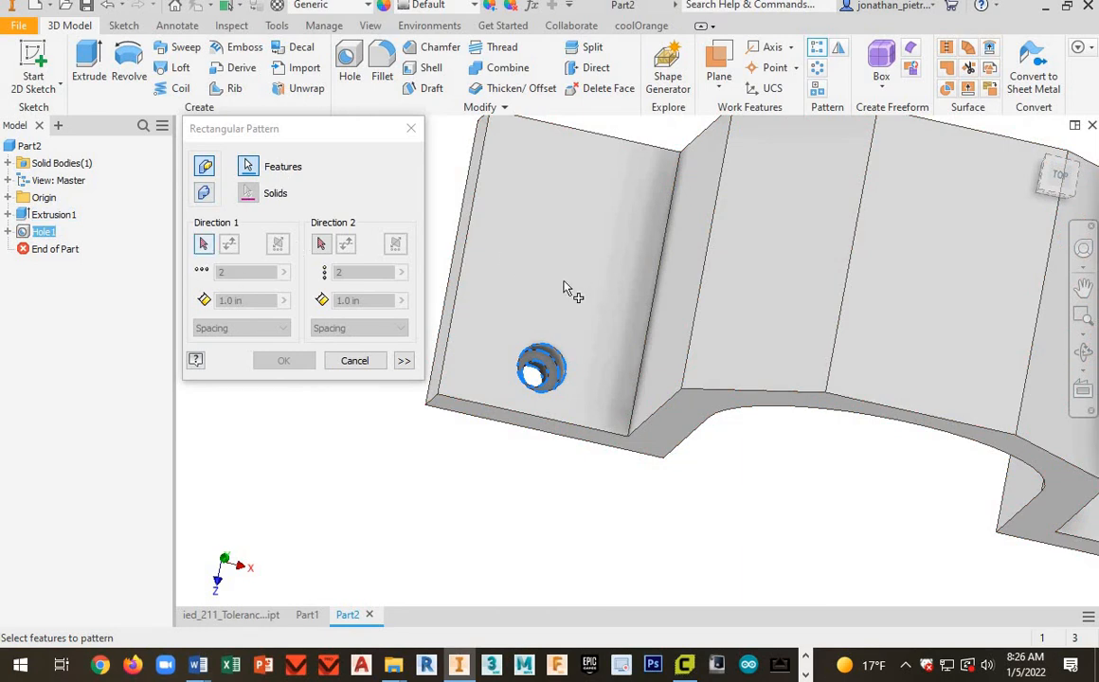
pyautogui.click(485, 254)
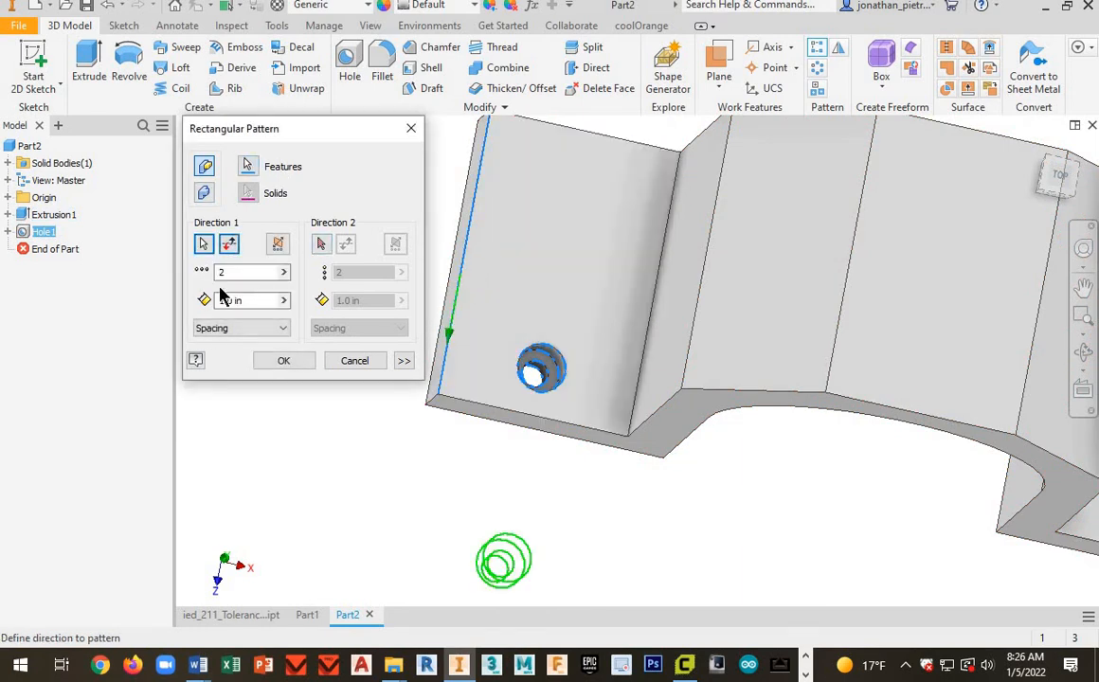
pyautogui.click(279, 243)
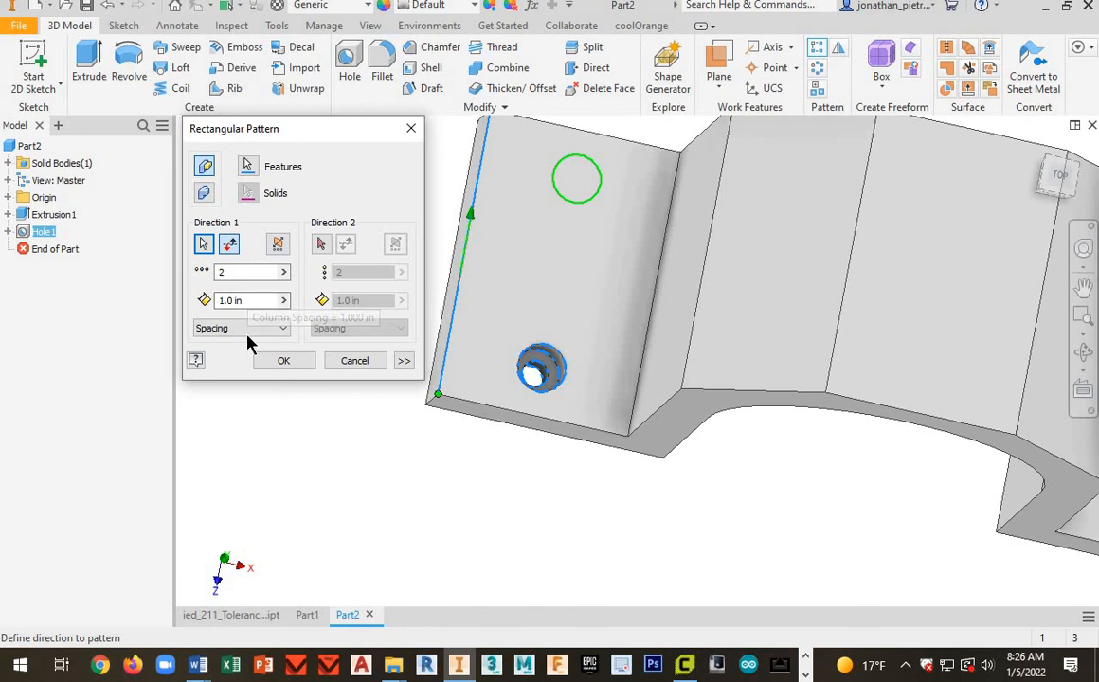
pyautogui.click(284, 360)
pyautogui.scroll(-5, 647, 344)
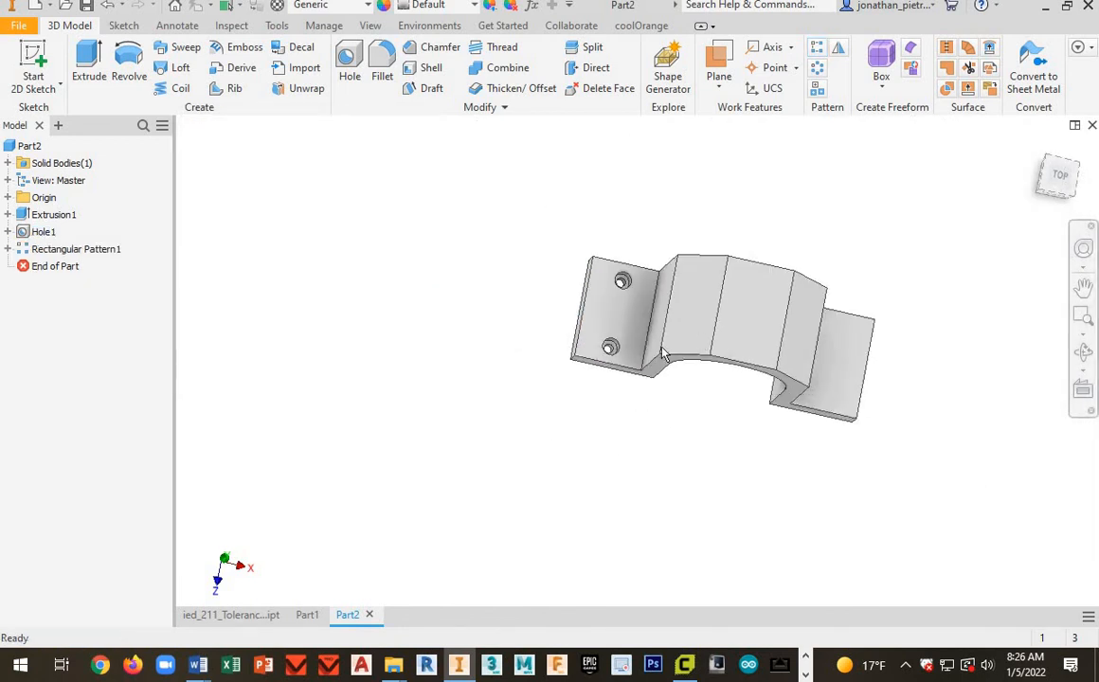
pyautogui.keyDown('shift'); pyautogui.moveTo(616, 338); pyautogui.dragTo(749, 350, button='middle'); pyautogui.keyUp('shift')
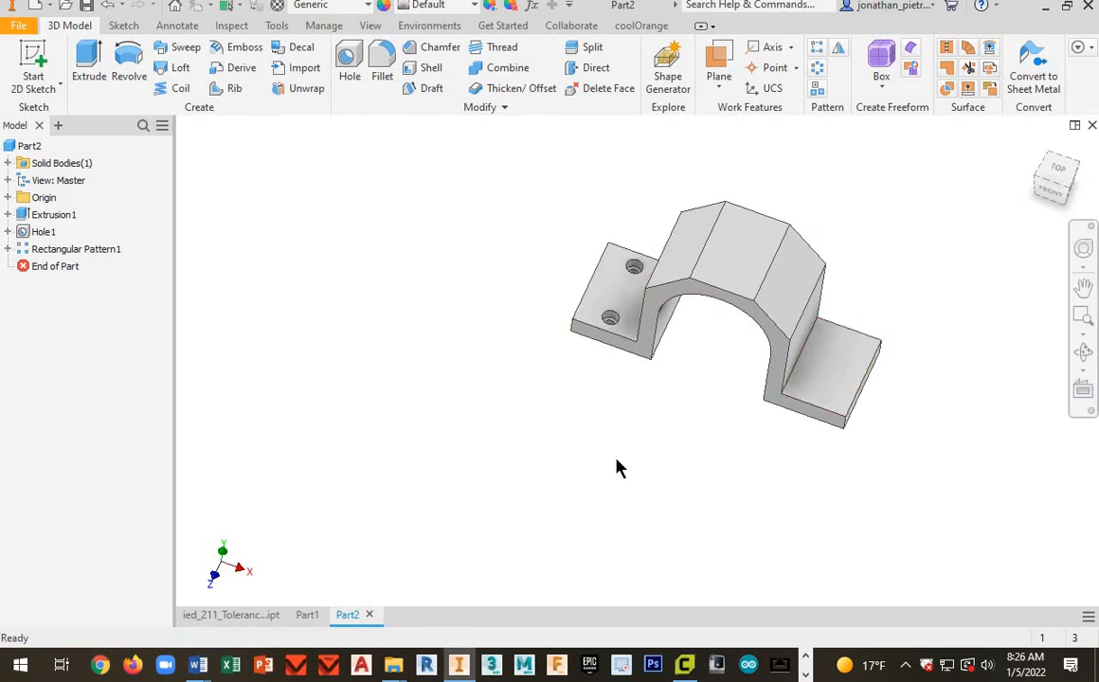
# Step: Switch to Part1 and examine the hole layout on both flanges of its bracket
pyautogui.click(307, 615)
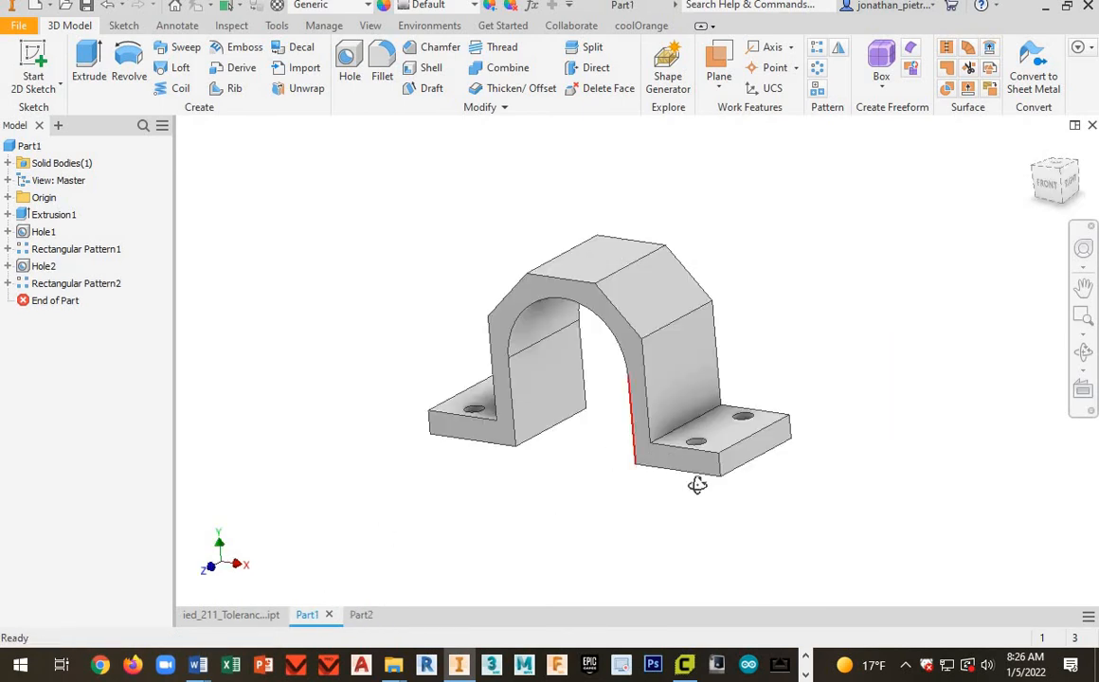
pyautogui.keyDown('shift'); pyautogui.moveTo(696, 483); pyautogui.dragTo(670, 487, button='middle'); pyautogui.keyUp('shift')
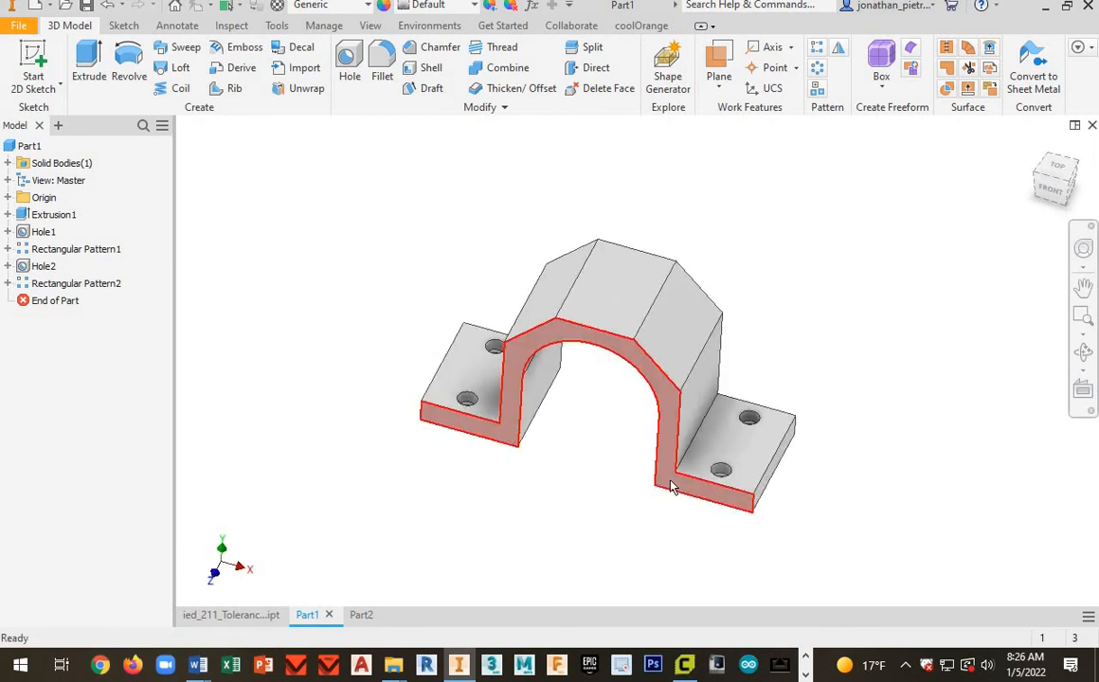
pyautogui.moveTo(699, 516)
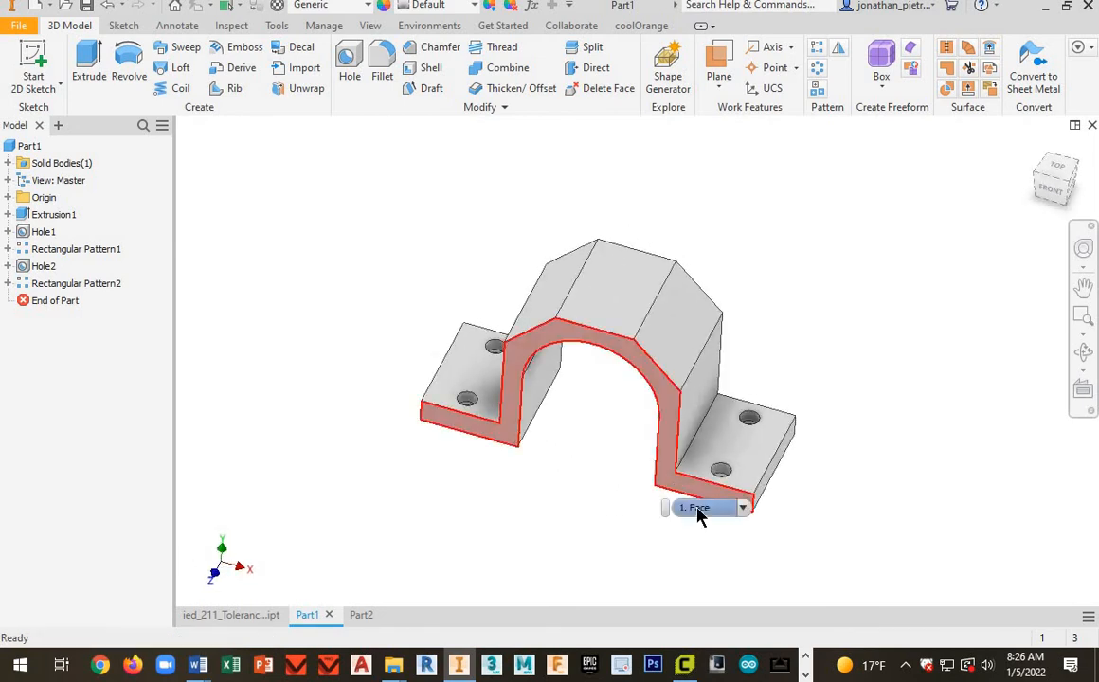